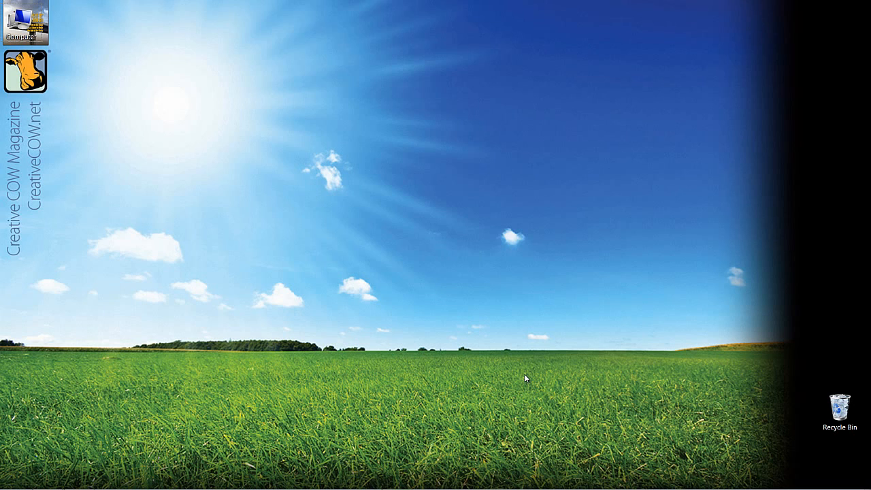
- Open the Textures folder and preview the Brushed Metal, grass and Old Bricks images, then close the viewer and folder
{"action": "key", "text": "super+e"}
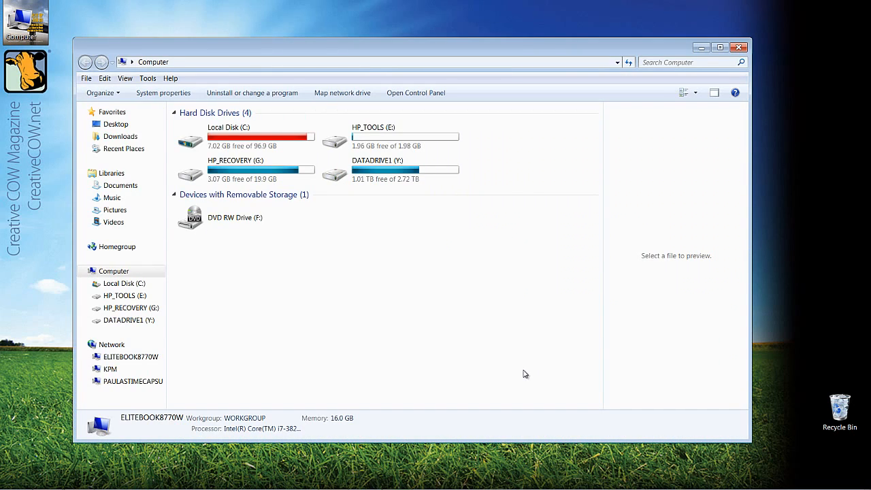
{"action": "left_click", "coordinate": [134, 149]}
{"action": "double_click", "coordinate": [204, 126]}
{"action": "double_click", "coordinate": [197, 122]}
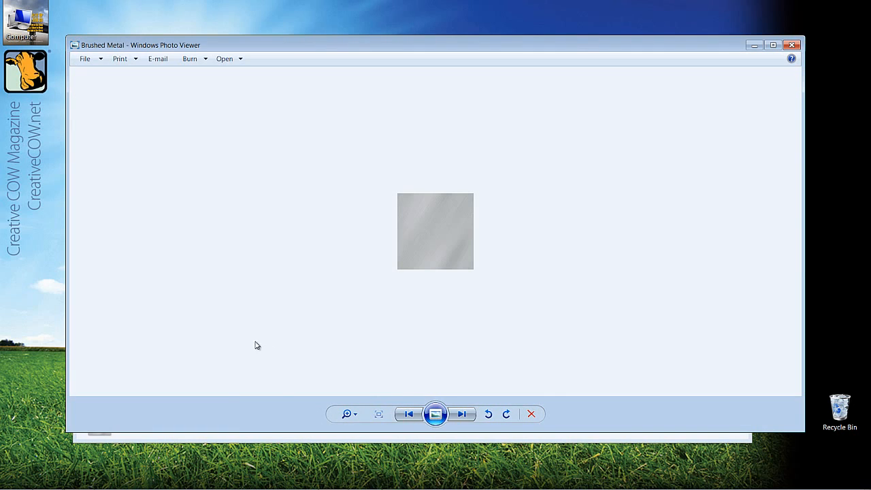
{"action": "left_click", "coordinate": [461, 413]}
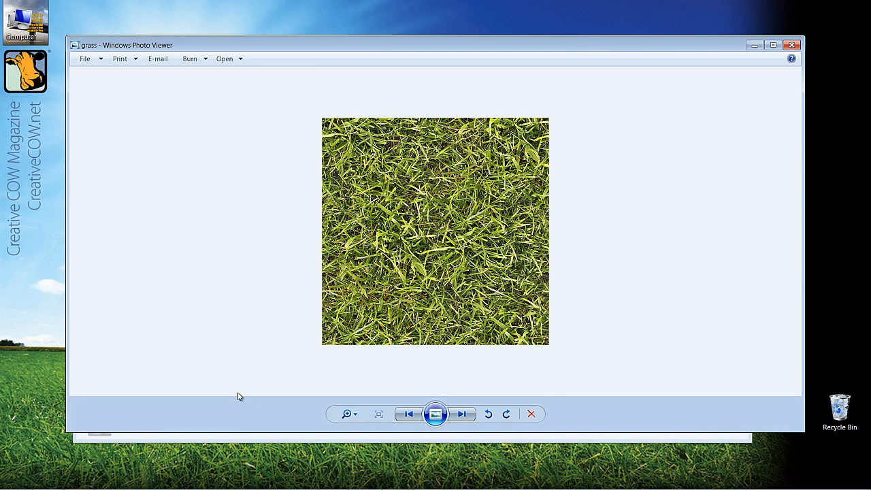
{"action": "left_click", "coordinate": [460, 414]}
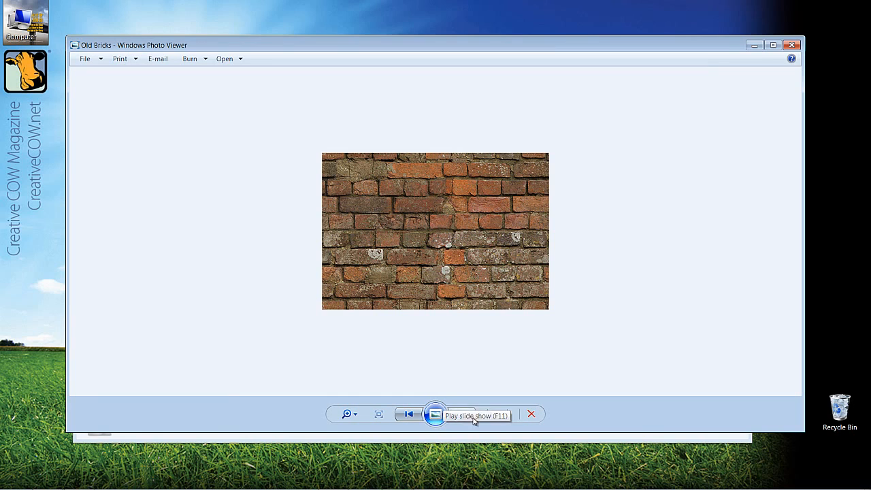
{"action": "left_click", "coordinate": [791, 45]}
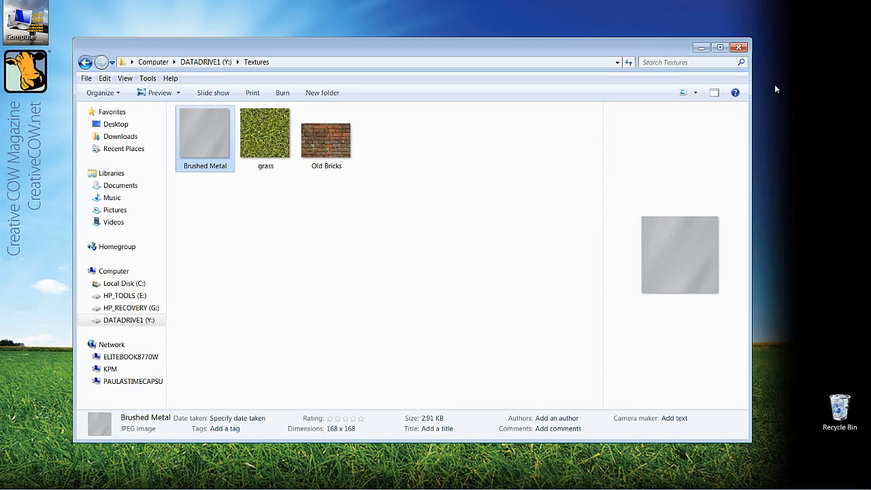
{"action": "left_click", "coordinate": [741, 48]}
- Switch to After Effects and create a new 960 x 720 composition with default settings
{"action": "key", "text": "alt+Tab"}
{"action": "key", "text": "alt+Tab"}
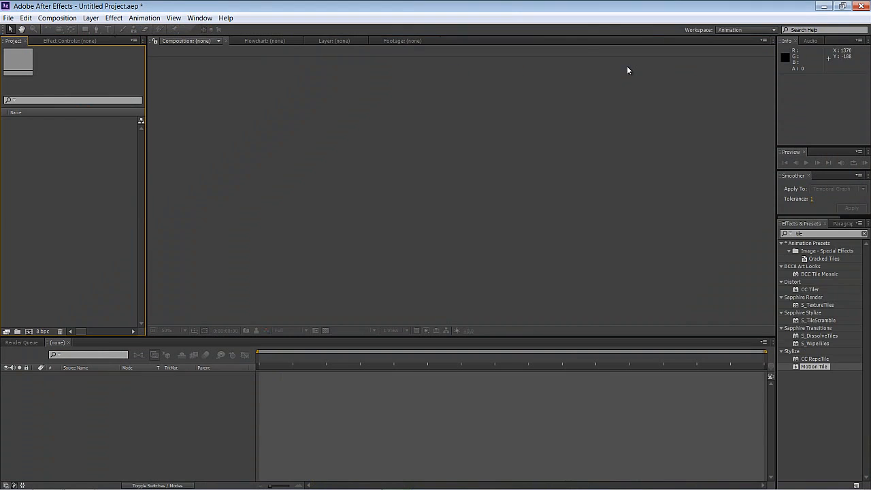
{"action": "left_click", "coordinate": [28, 331]}
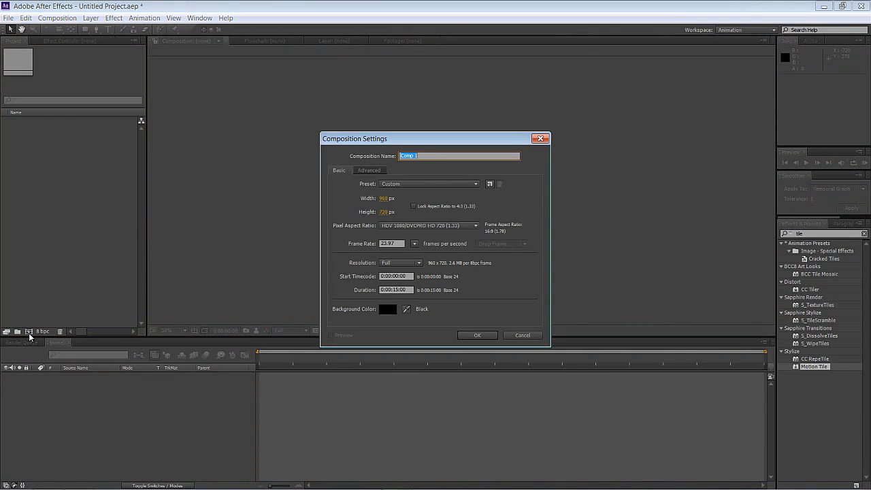
{"action": "left_click", "coordinate": [487, 335]}
- Import the Brushed Metal, grass and Old Bricks texture files into the project
{"action": "right_click", "coordinate": [61, 176]}
{"action": "mouse_move", "coordinate": [95, 215]}
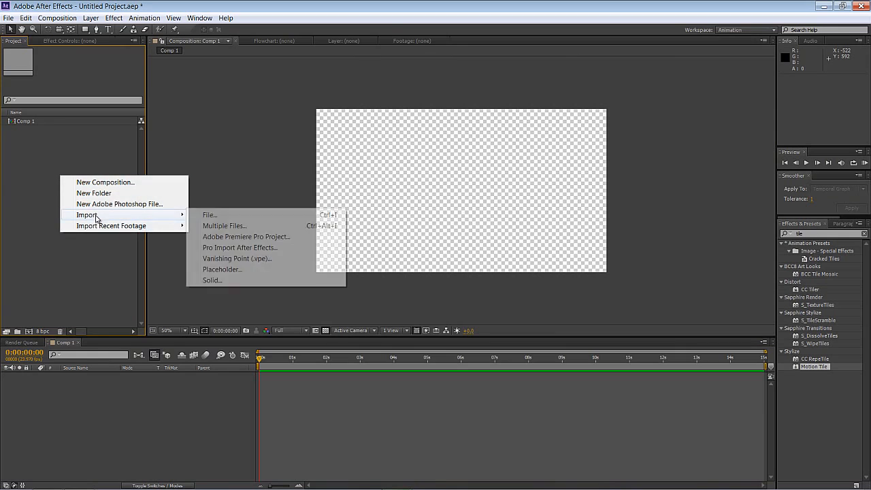
{"action": "left_click", "coordinate": [239, 215]}
{"action": "left_click_drag", "start_coordinate": [311, 171], "coordinate": [65, 64]}
{"action": "left_click", "coordinate": [314, 230]}
- Add Old Bricks.jpg to the composition and apply the Motion Tile effect to its layer
{"action": "left_click", "coordinate": [42, 239]}
{"action": "left_click_drag", "start_coordinate": [26, 148], "coordinate": [40, 376]}
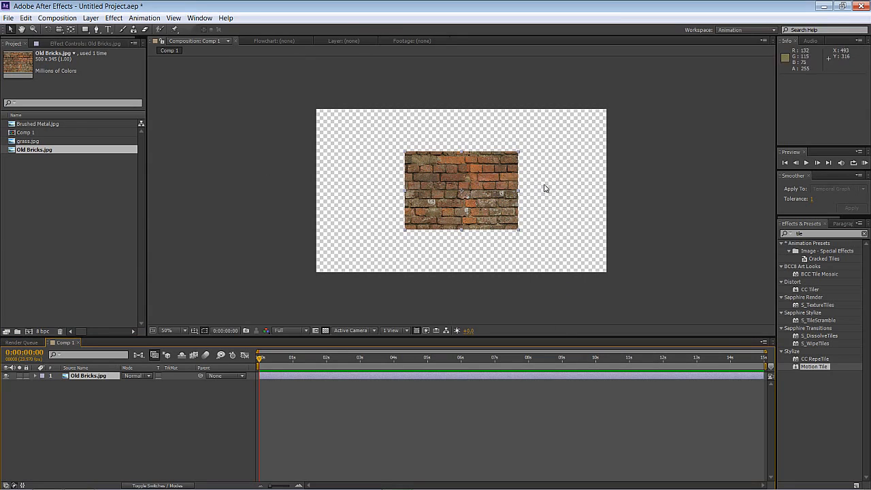
{"action": "left_click_drag", "start_coordinate": [813, 367], "coordinate": [86, 378]}
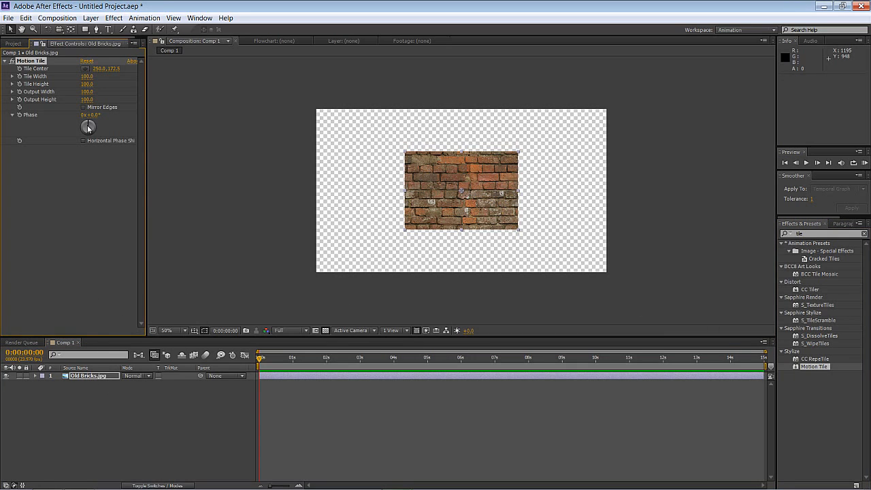
- Set Motion Tile's Output Width to 300 and Output Height to 310 so the bricks fill the frame
{"action": "left_click", "coordinate": [86, 91]}
{"action": "type", "text": "260"}
{"action": "key", "text": "Return"}
{"action": "left_click_drag", "start_coordinate": [95, 101], "coordinate": [238, 101]}
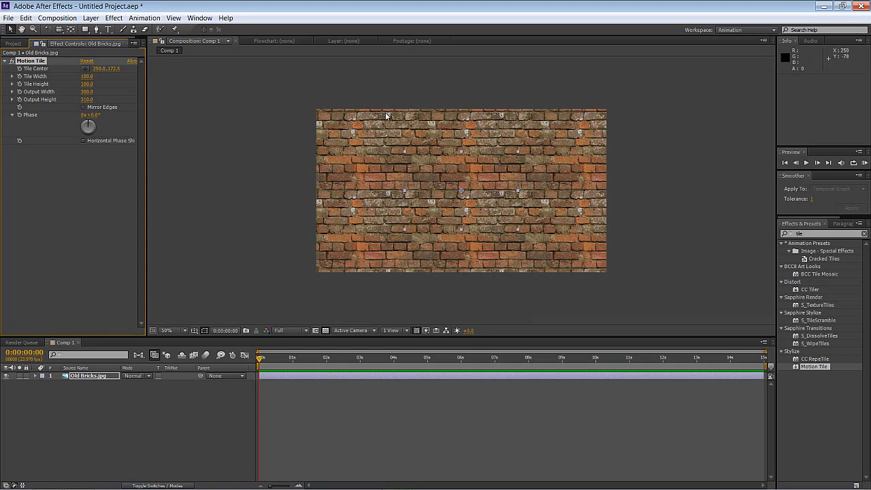
- Replace the tiled layer's source with grass.jpg, keeping the Motion Tile effect
{"action": "left_click", "coordinate": [87, 376]}
{"action": "left_click", "coordinate": [14, 44]}
{"action": "left_click", "coordinate": [35, 149]}
{"action": "left_click", "coordinate": [33, 141]}
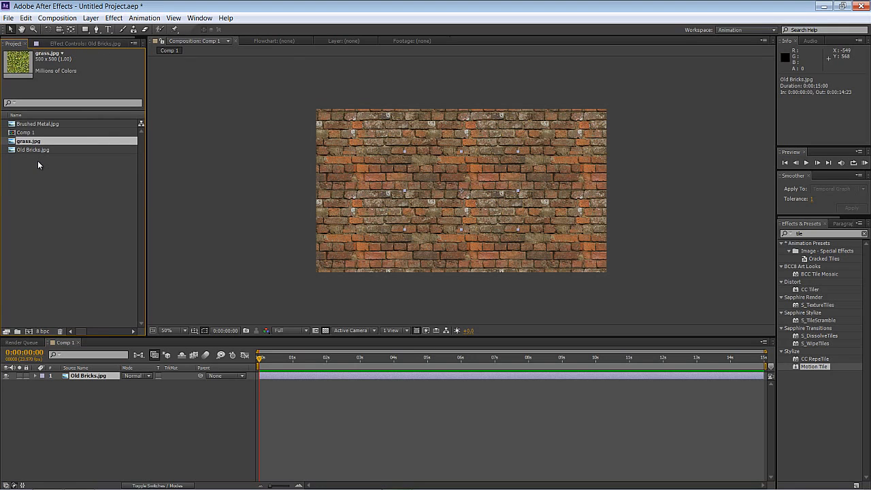
{"action": "left_click_drag", "start_coordinate": [32, 141], "coordinate": [79, 383], "text": "alt"}
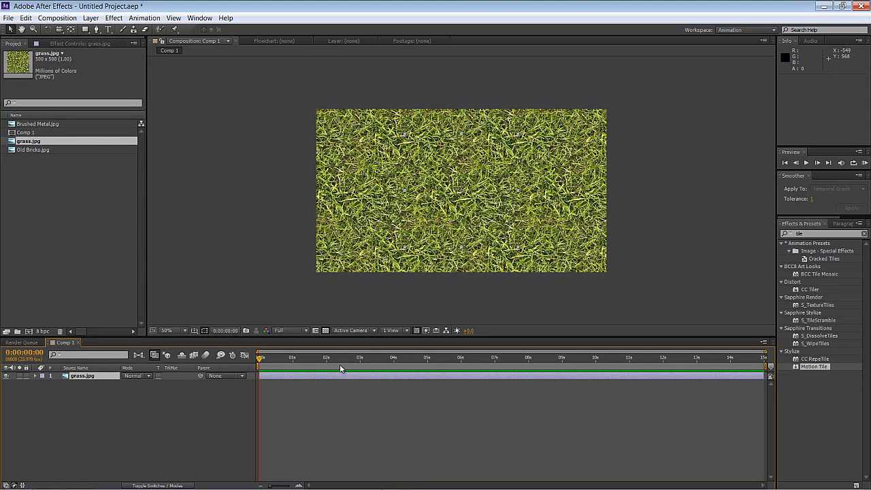
- Toggle the Motion Tile effect off and on to compare the tiled and untiled grass
{"action": "left_click", "coordinate": [99, 376]}
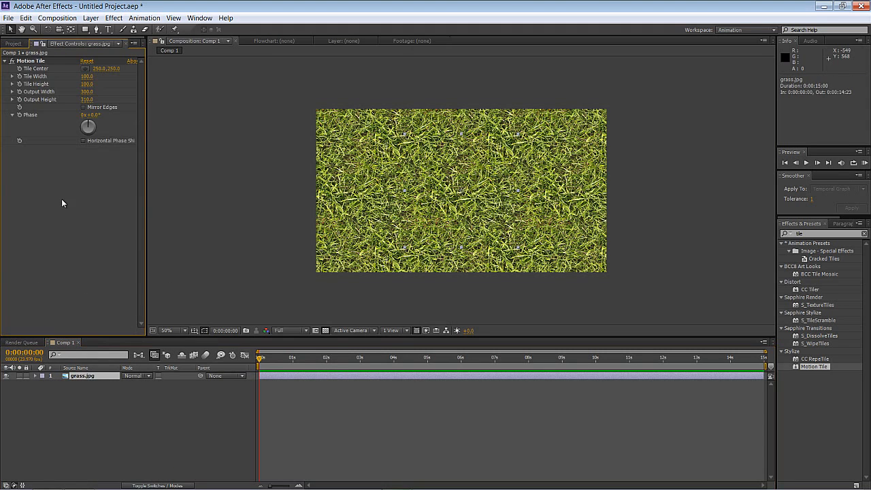
{"action": "left_click", "coordinate": [12, 61]}
{"action": "left_click", "coordinate": [12, 61]}
{"action": "left_click", "coordinate": [12, 61]}
{"action": "left_click", "coordinate": [11, 61]}
- Replace the layer's source with Brushed Metal.jpg
{"action": "left_click", "coordinate": [15, 45]}
{"action": "key", "text": "Up"}
{"action": "key", "text": "Up"}
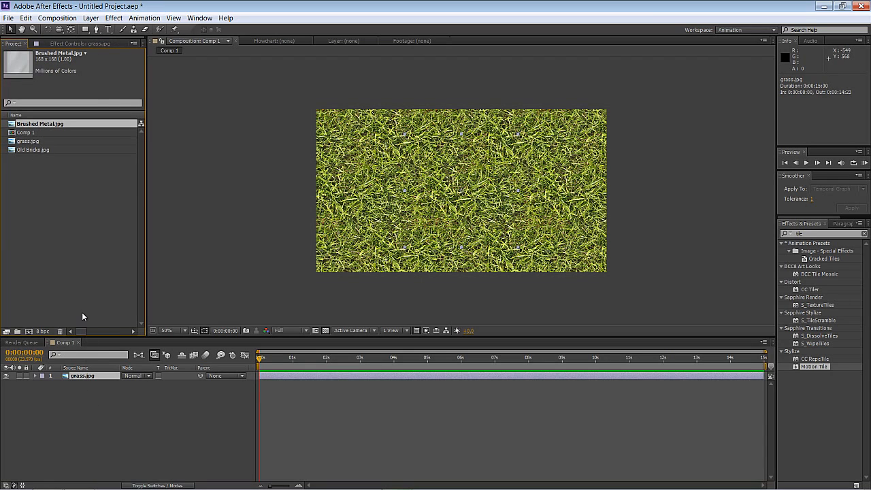
{"action": "left_click_drag", "start_coordinate": [35, 124], "coordinate": [82, 376], "text": "alt"}
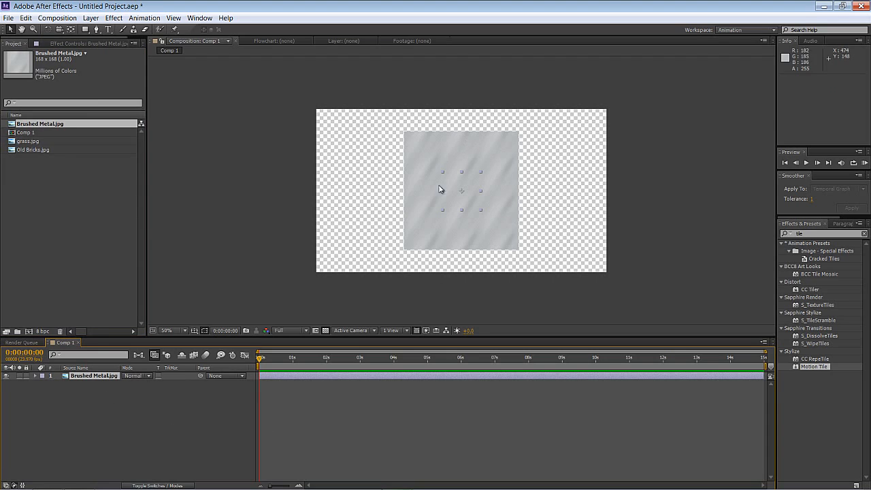
- Set Motion Tile's Output Width to 650 and Output Height to 550 for the brushed metal layer
{"action": "key", "text": "F3"}
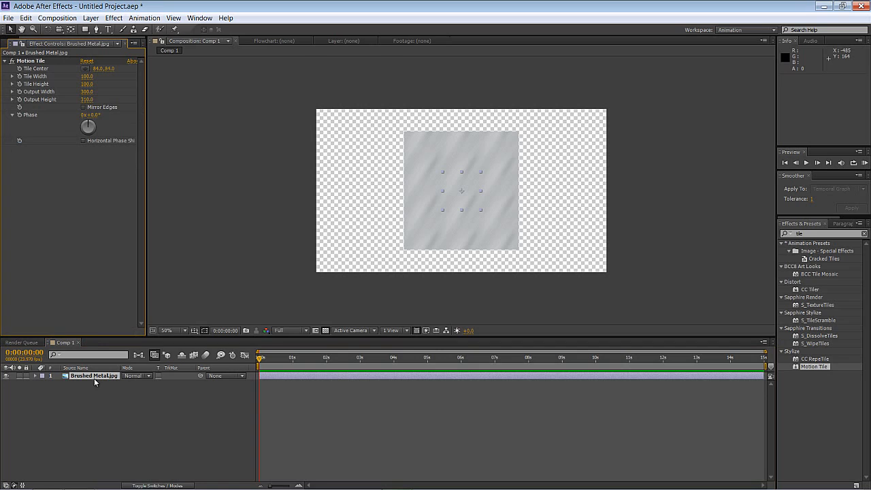
{"action": "mouse_move", "coordinate": [86, 91]}
{"action": "left_mouse_down"}
{"action": "mouse_move", "coordinate": [110, 89]}
{"action": "mouse_move", "coordinate": [99, 99]}
{"action": "left_mouse_up"}
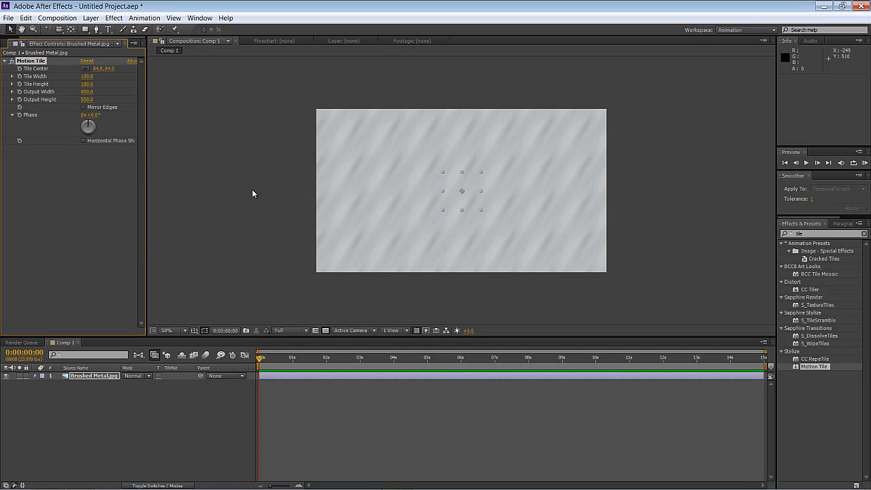
{"action": "left_click", "coordinate": [103, 219]}
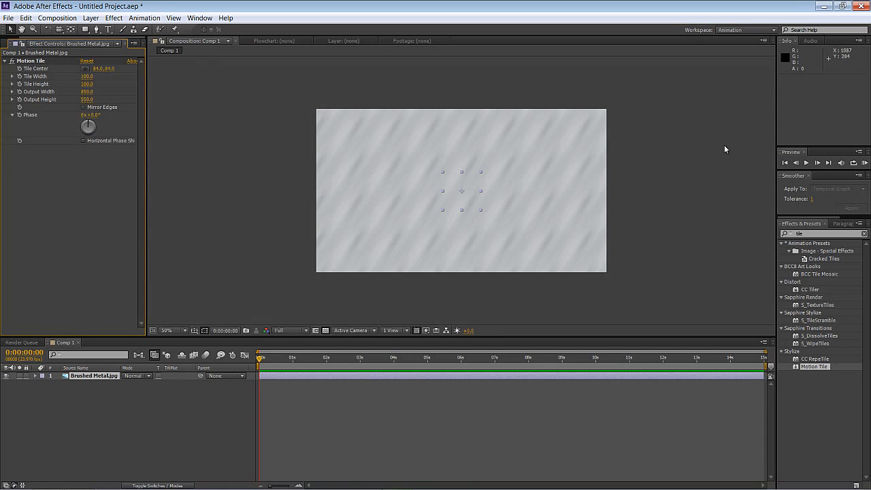
- Minimize After Effects, switch to Avid Media Composer and move the gphx bin window
{"action": "left_click", "coordinate": [824, 7]}
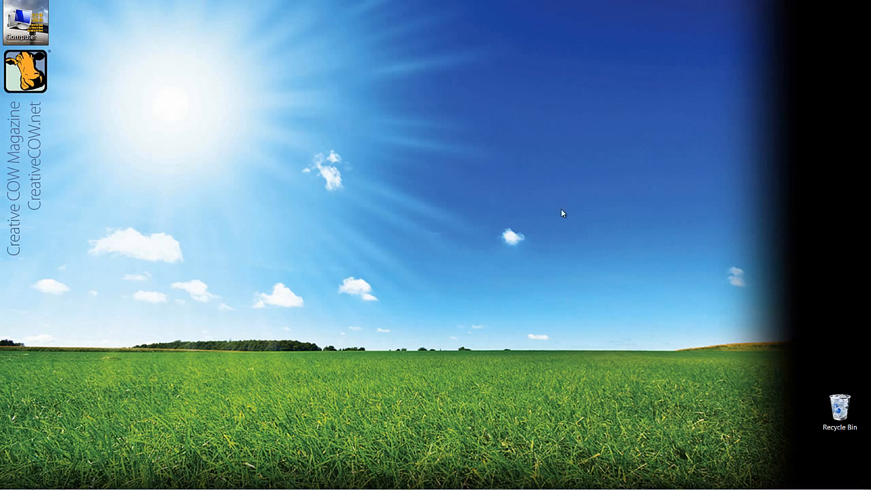
{"action": "key", "text": "alt+Tab"}
{"action": "key", "text": "alt+Tab"}
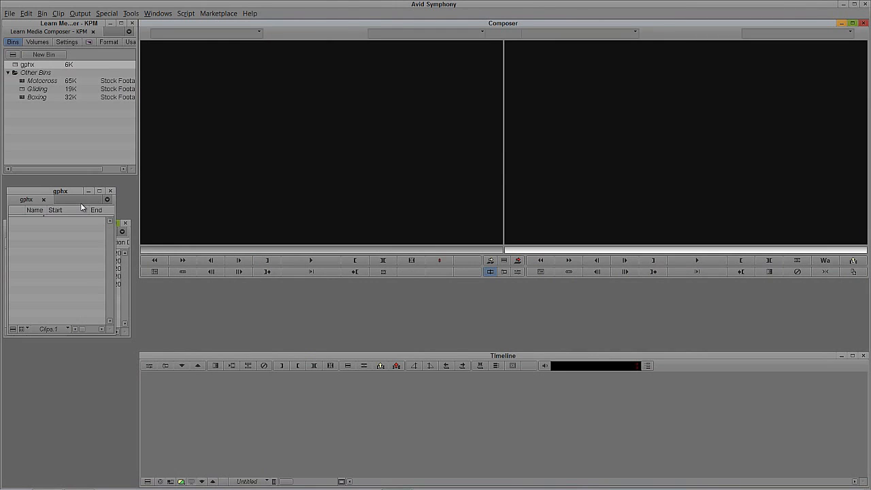
{"action": "left_click_drag", "start_coordinate": [72, 191], "coordinate": [88, 273]}
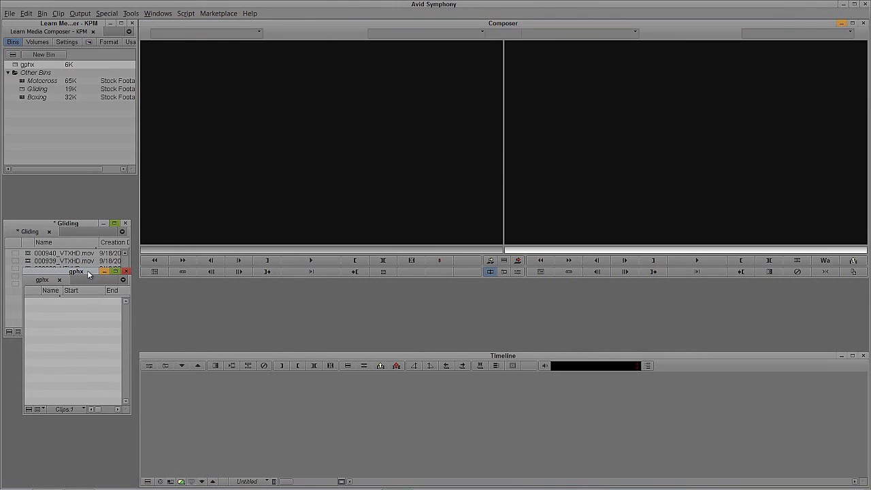
- Create a new title and open it in the Marquee title tool
{"action": "left_click", "coordinate": [64, 14]}
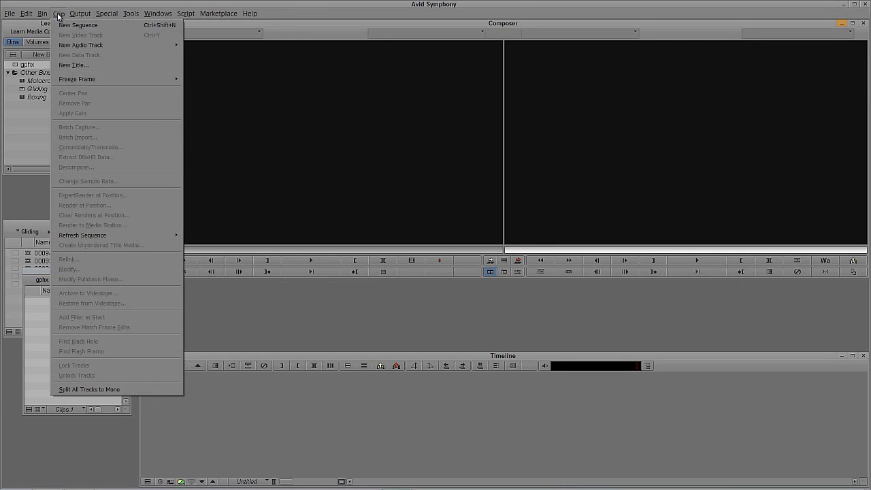
{"action": "left_click", "coordinate": [74, 64]}
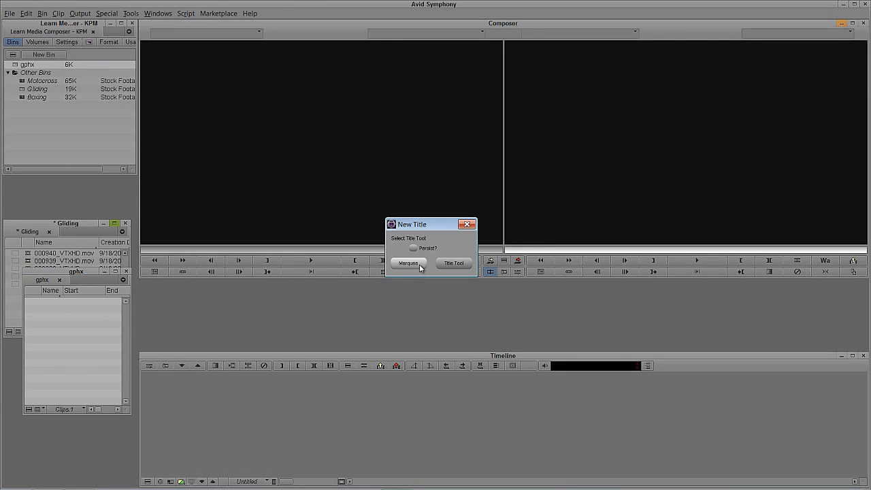
{"action": "left_click", "coordinate": [419, 266]}
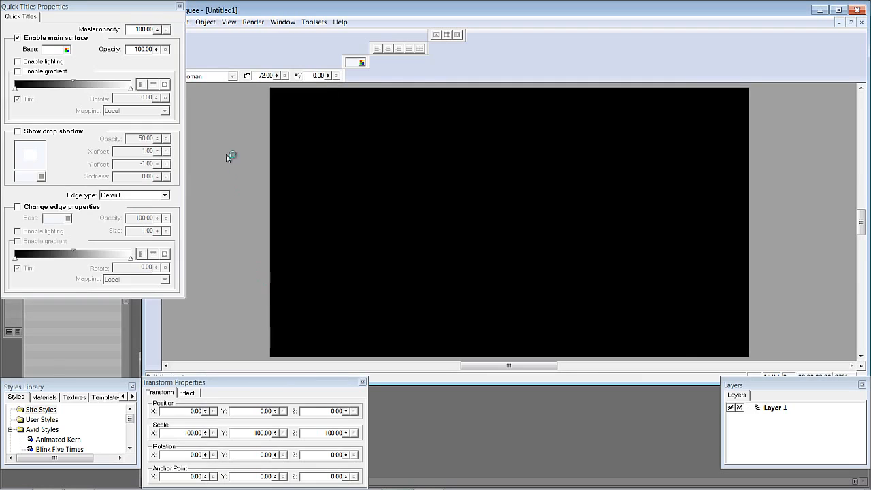
- Switch Marquee to the BasicAnimation toolset and show all toolbar buttons
{"action": "left_click", "coordinate": [313, 22]}
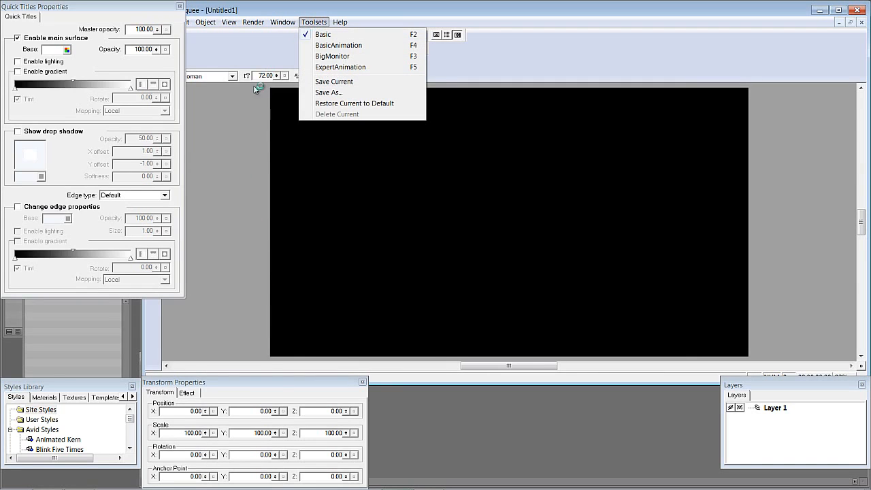
{"action": "left_click", "coordinate": [351, 46]}
{"action": "left_click_drag", "start_coordinate": [162, 309], "coordinate": [192, 311]}
{"action": "left_click", "coordinate": [277, 21]}
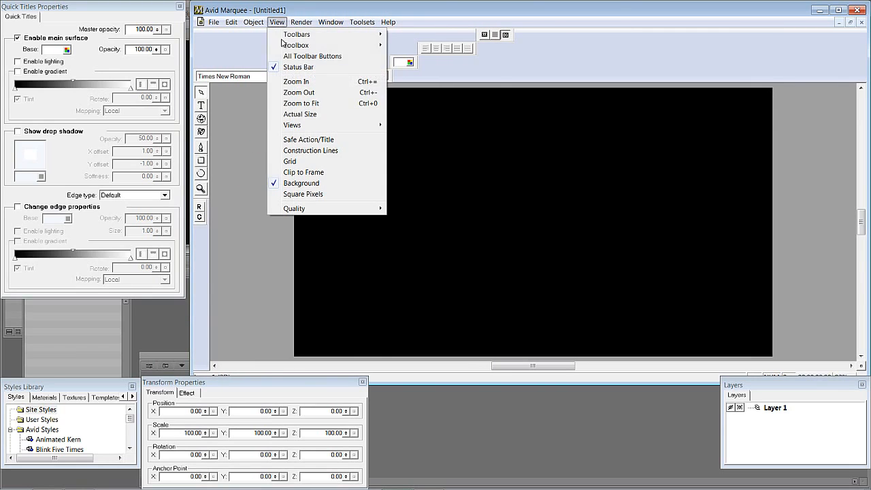
{"action": "left_click", "coordinate": [292, 56]}
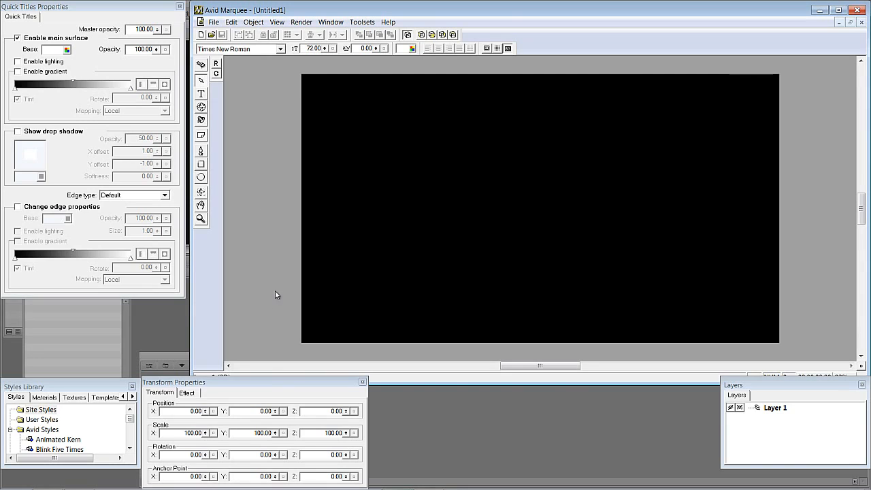
- Type TEXT on the title frame with the Text tool and select all of it
{"action": "left_click_drag", "start_coordinate": [245, 382], "coordinate": [245, 379]}
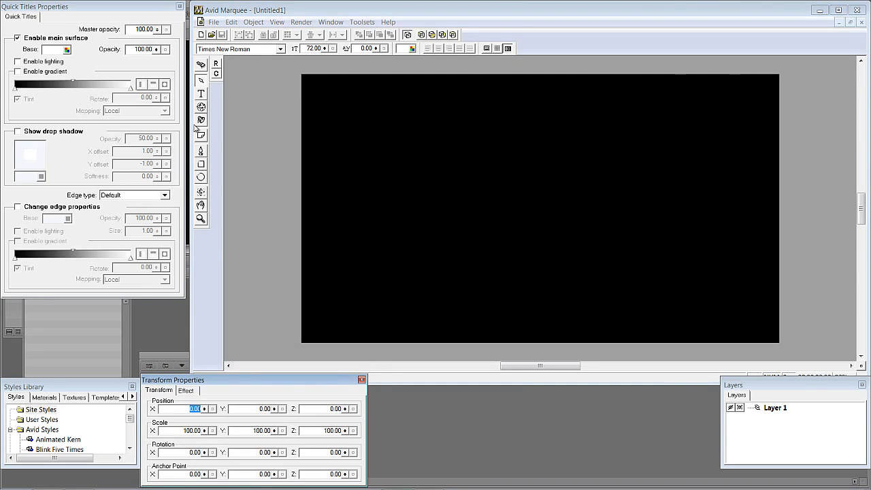
{"action": "left_click", "coordinate": [201, 93]}
{"action": "left_click", "coordinate": [378, 197]}
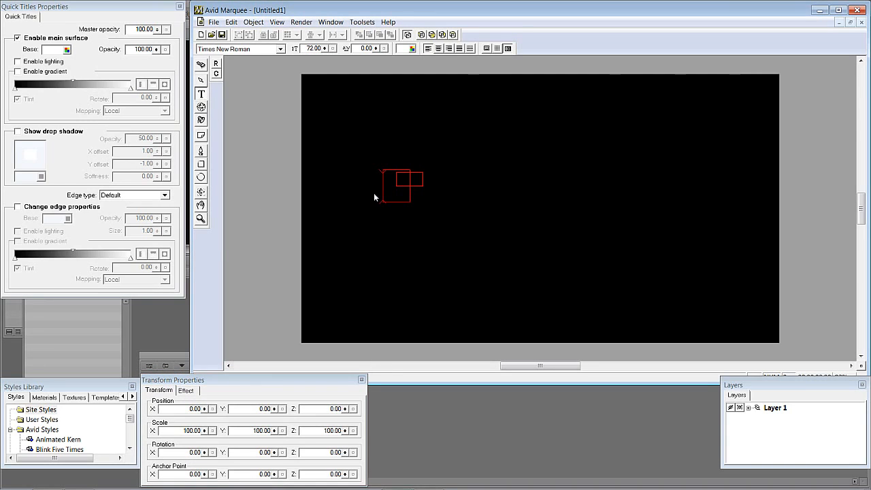
{"action": "key", "text": "Caps_Lock"}
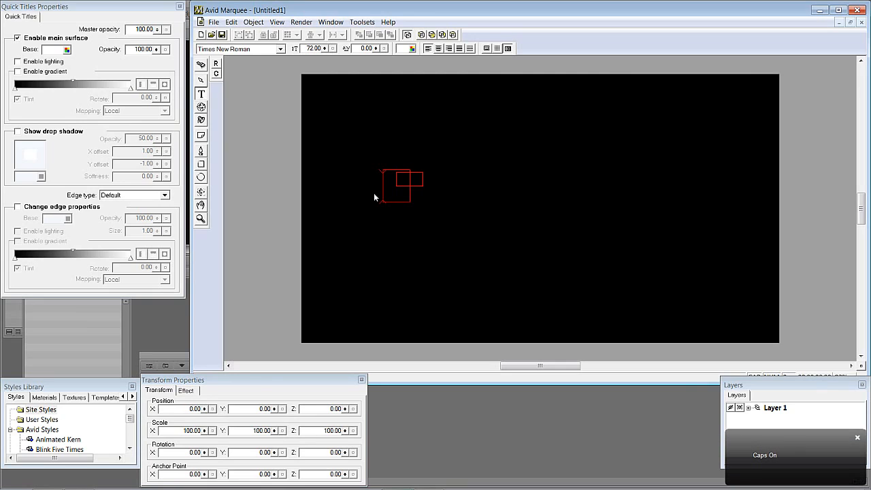
{"action": "type", "text": "TEXT"}
{"action": "key", "text": "ctrl+a"}
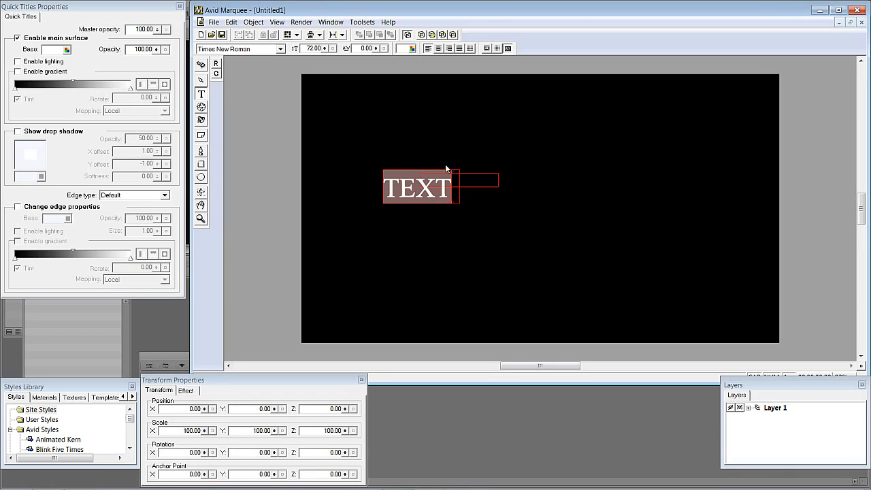
- Show the safe action/title guides and resize the text box to span the title-safe width
{"action": "left_click", "coordinate": [200, 81]}
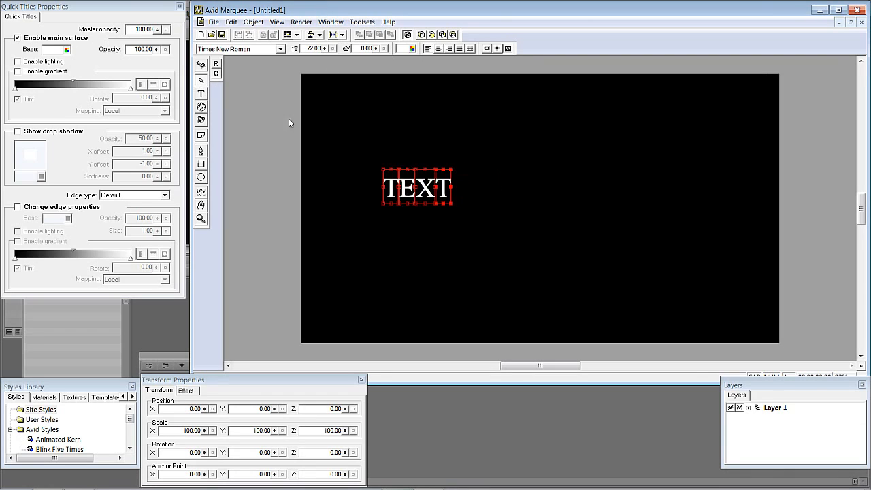
{"action": "left_click", "coordinate": [486, 48]}
{"action": "left_click_drag", "start_coordinate": [407, 202], "coordinate": [372, 181]}
{"action": "left_click_drag", "start_coordinate": [428, 184], "coordinate": [757, 271]}
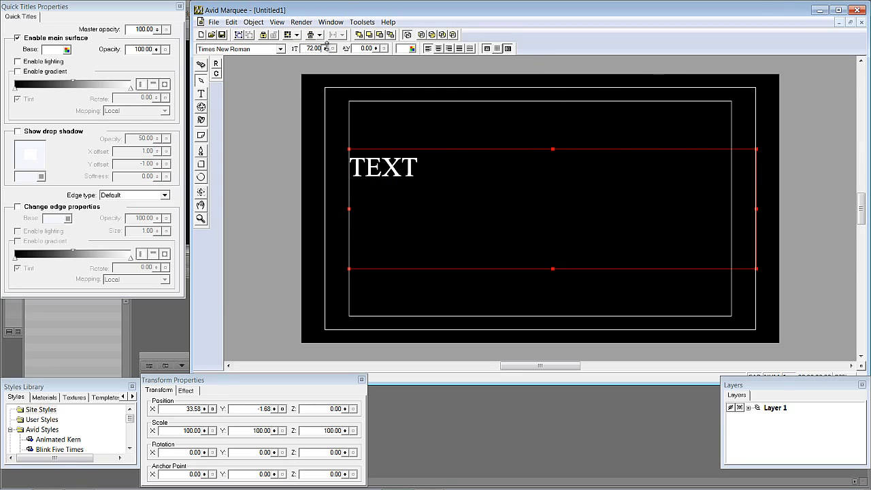
- Increase the text's font size to 396
{"action": "left_click_drag", "start_coordinate": [325, 49], "coordinate": [330, 15]}
{"action": "left_click_drag", "start_coordinate": [325, 49], "coordinate": [331, 19]}
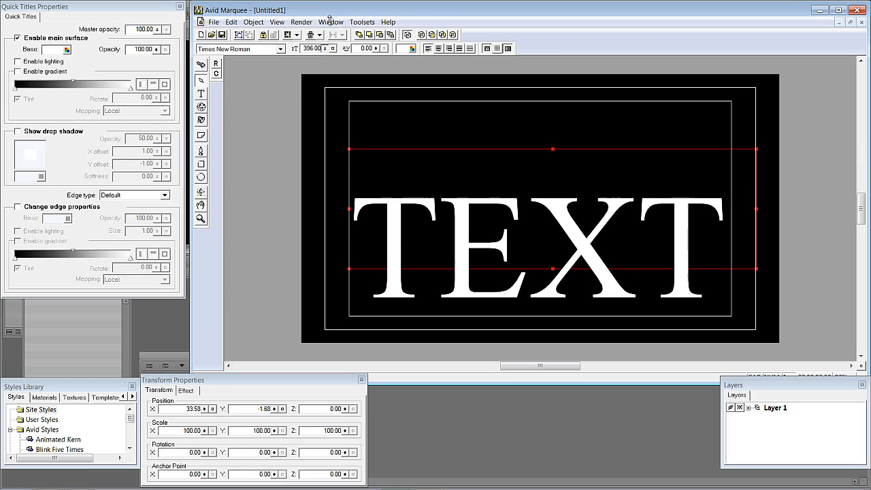
- Move the text box up and stretch its bottom edge down to enlarge it within the title area
{"action": "left_click", "coordinate": [203, 80]}
{"action": "left_click_drag", "start_coordinate": [482, 224], "coordinate": [479, 182]}
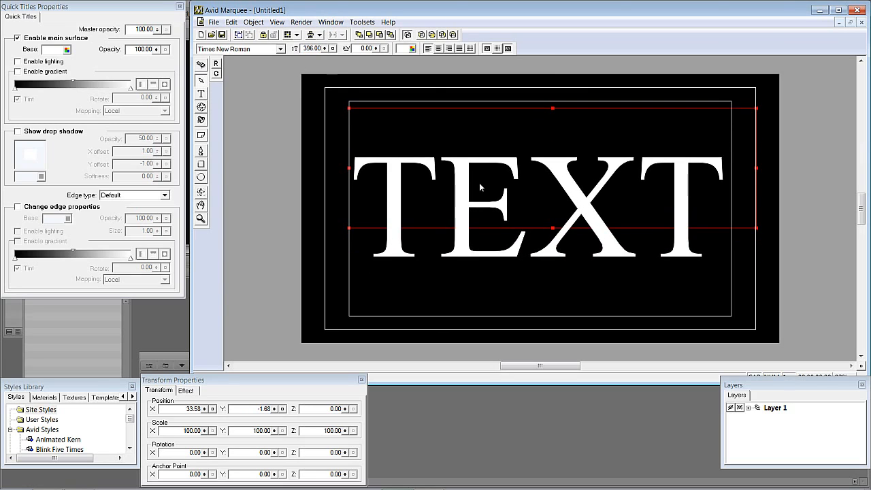
{"action": "left_click_drag", "start_coordinate": [552, 231], "coordinate": [563, 323]}
{"action": "mouse_move", "coordinate": [548, 257]}
{"action": "left_mouse_down"}
{"action": "mouse_move", "coordinate": [550, 243]}
{"action": "mouse_move", "coordinate": [548, 251]}
{"action": "left_mouse_up"}
- Change the text font to Impact, raise its size to 547.20, and nudge the text slightly upward
{"action": "left_click", "coordinate": [250, 52]}
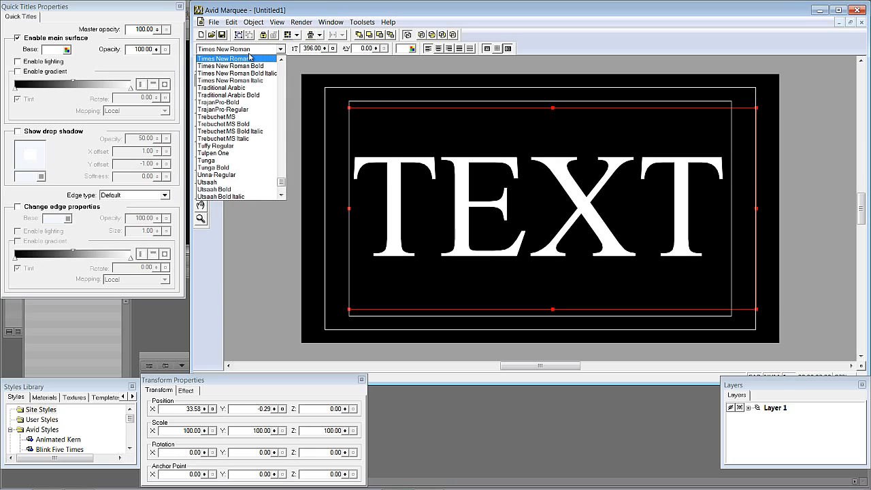
{"action": "key", "text": "i"}
{"action": "left_click", "coordinate": [249, 59]}
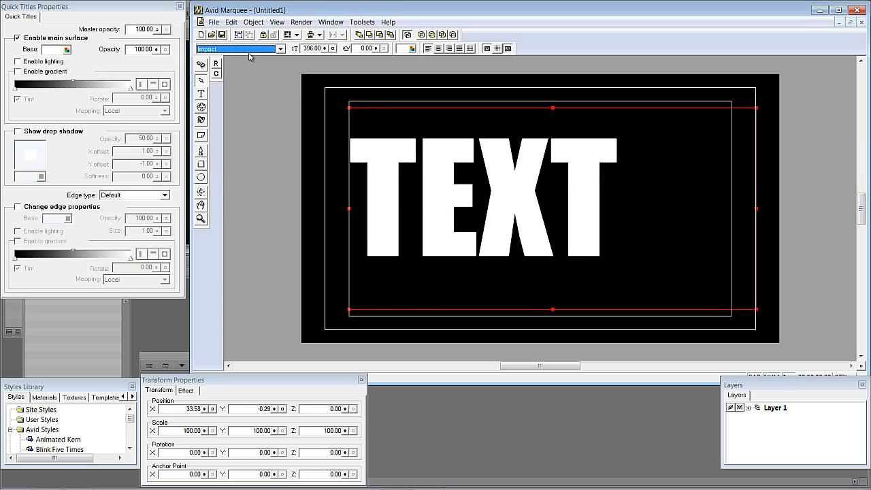
{"action": "left_click_drag", "start_coordinate": [325, 49], "coordinate": [333, 19]}
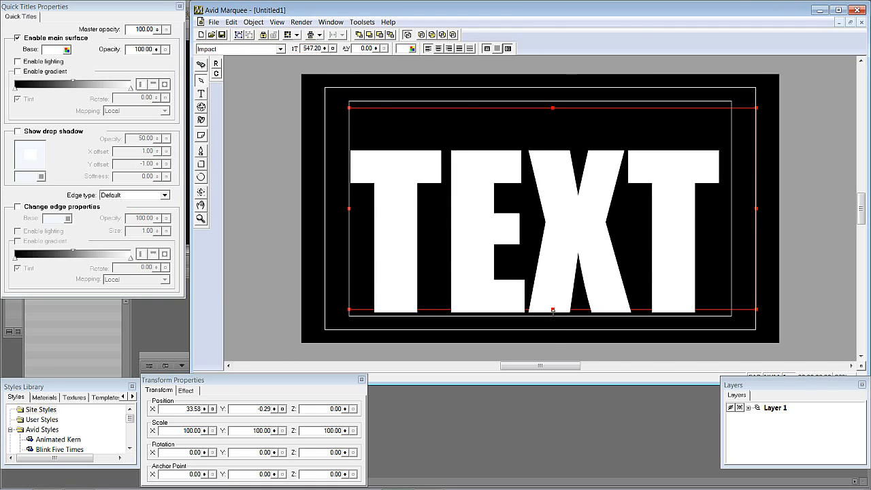
{"action": "left_click_drag", "start_coordinate": [529, 280], "coordinate": [527, 262]}
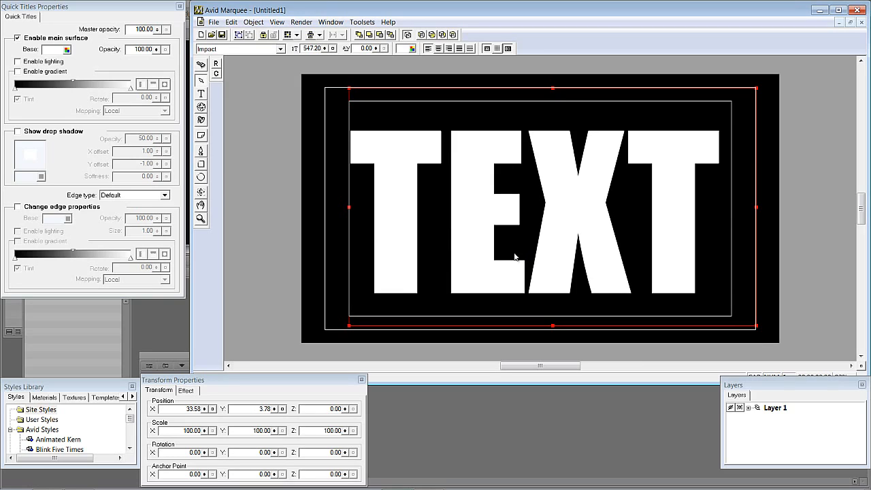
- Extrude the text to a depth of 71 and enable lighting on its main surface
{"action": "left_click", "coordinate": [188, 392]}
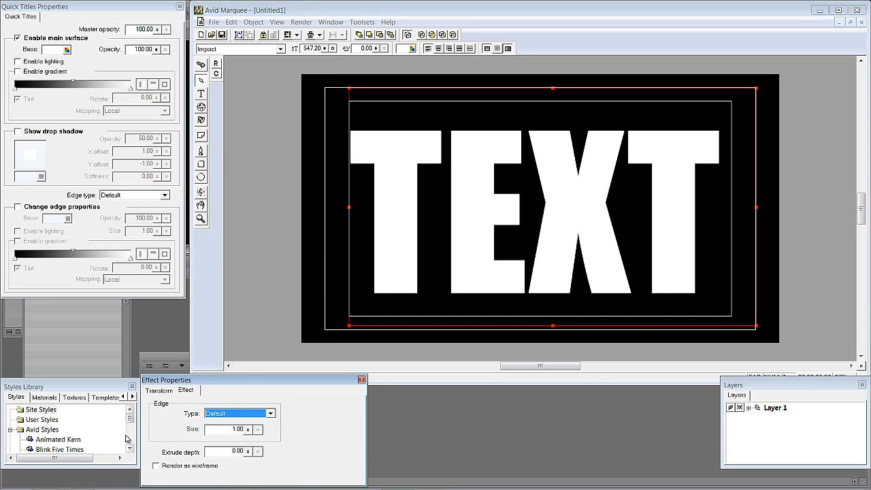
{"action": "left_click_drag", "start_coordinate": [248, 451], "coordinate": [259, 361]}
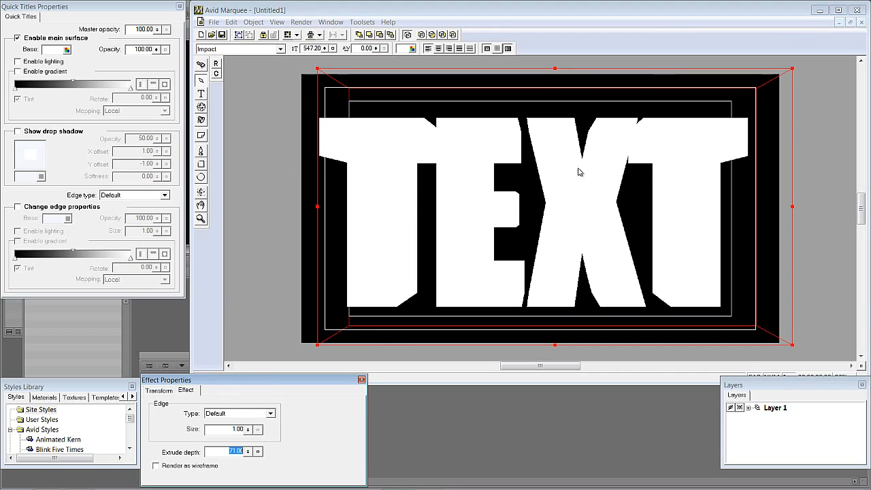
{"action": "left_click", "coordinate": [38, 62]}
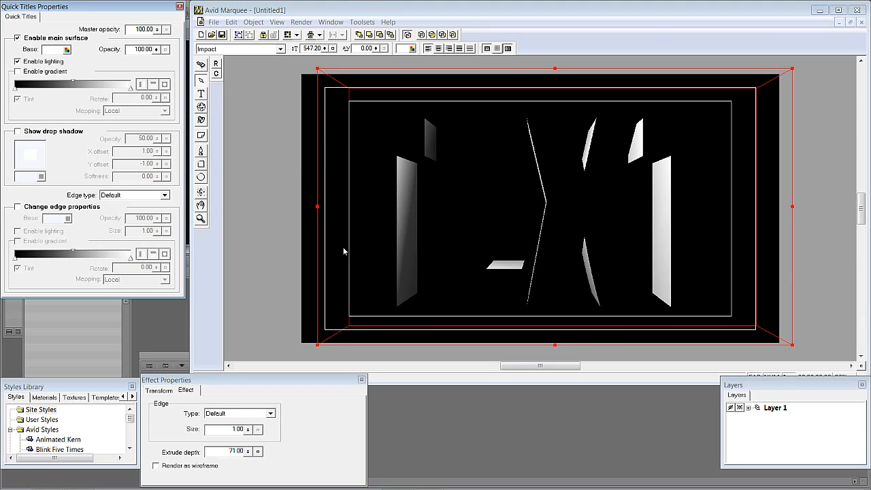
- Reposition the scene light in front of the extruded text using the top layer view, then return to the front view
{"action": "left_click", "coordinate": [202, 121]}
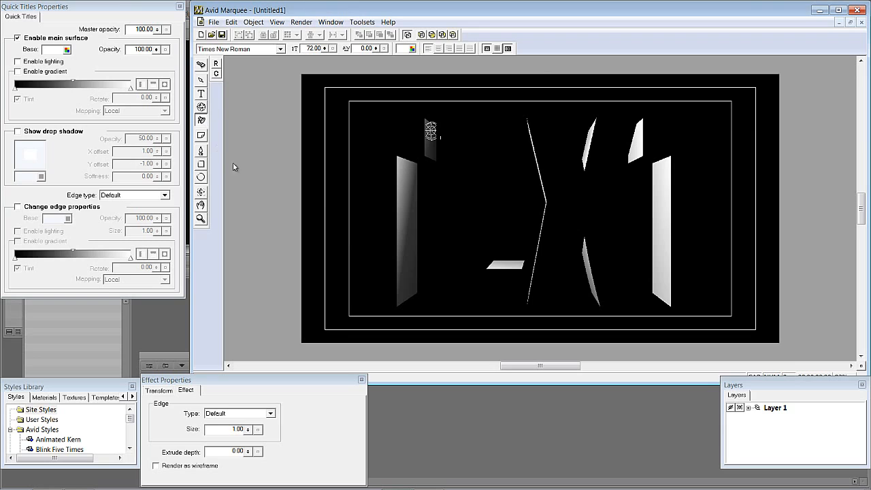
{"action": "left_click", "coordinate": [276, 22]}
{"action": "mouse_move", "coordinate": [284, 128]}
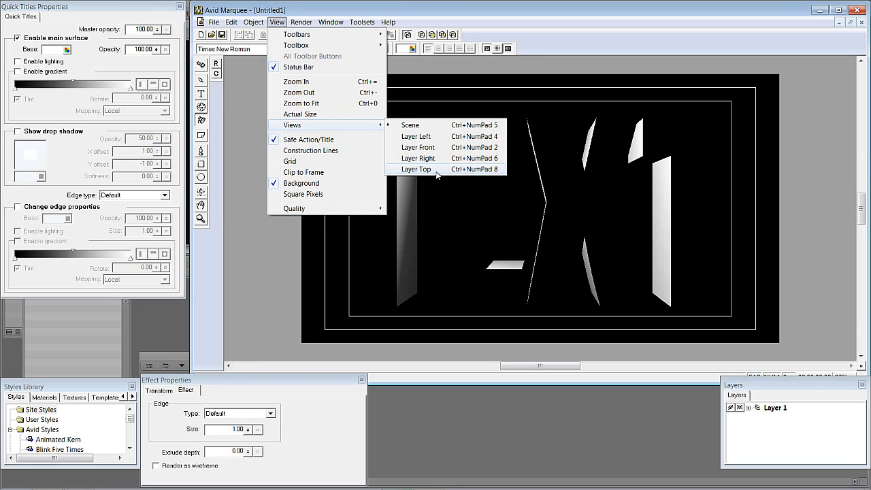
{"action": "left_click", "coordinate": [587, 25]}
{"action": "key", "text": "F5"}
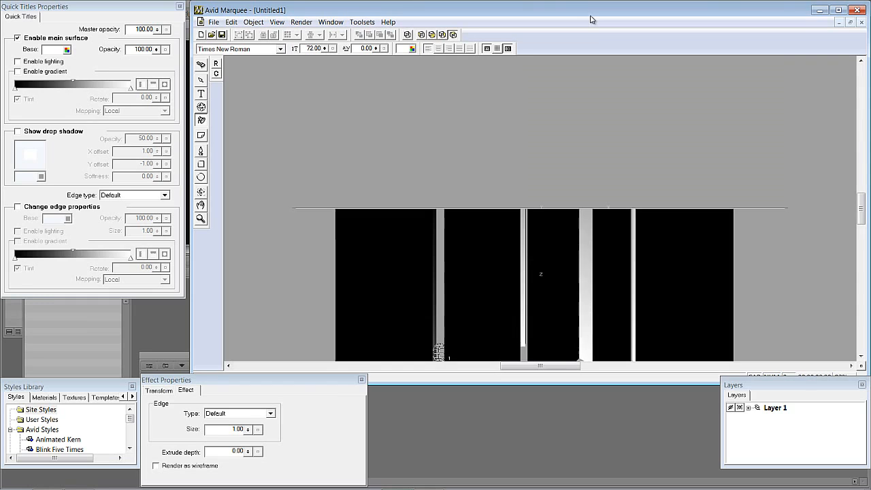
{"action": "key", "text": "F1"}
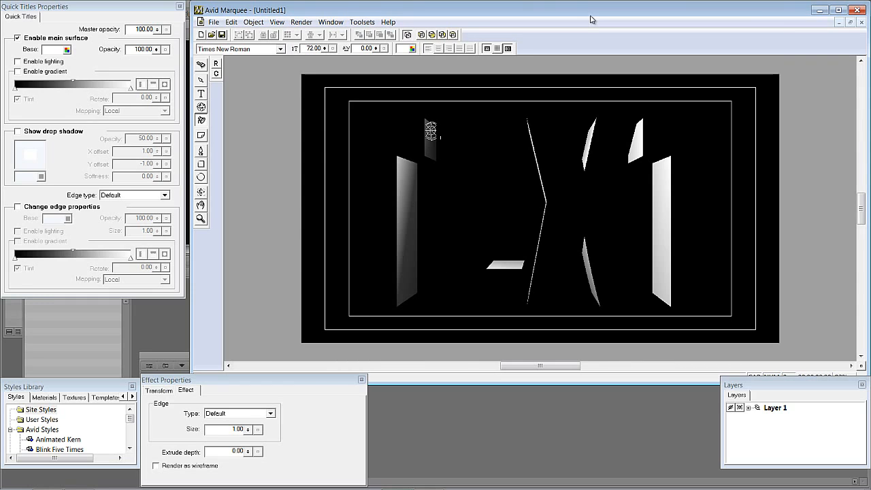
{"action": "key", "text": "F5"}
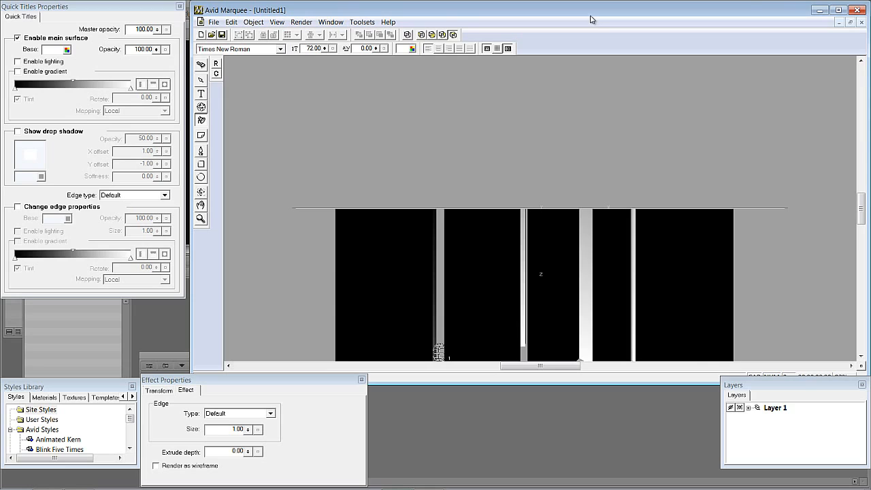
{"action": "left_click_drag", "start_coordinate": [862, 207], "coordinate": [862, 221]}
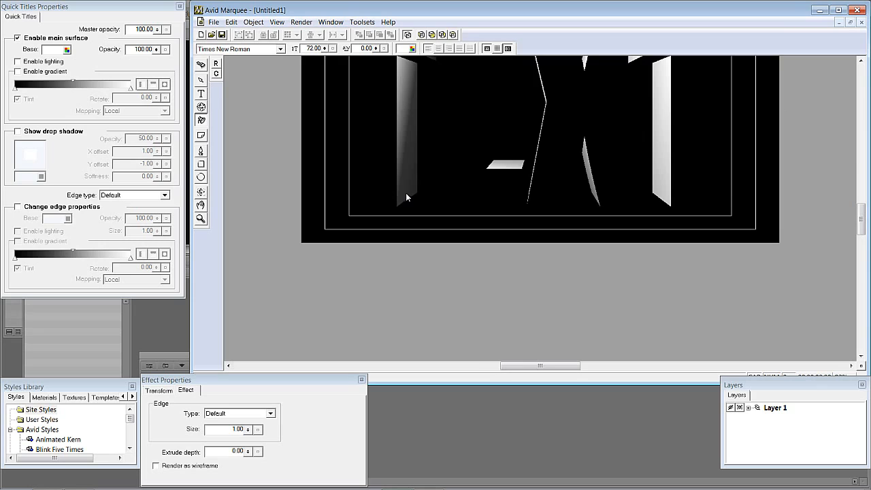
{"action": "left_click_drag", "start_coordinate": [861, 226], "coordinate": [861, 214]}
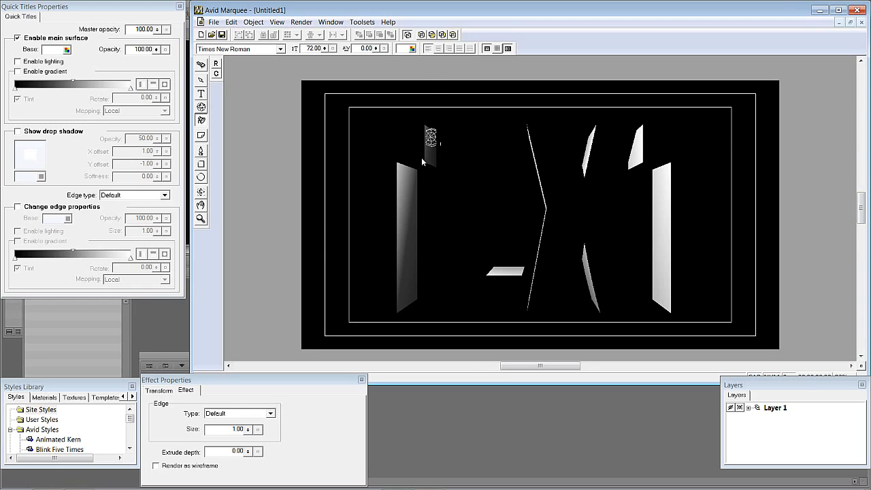
{"action": "key", "text": "ctrl+5"}
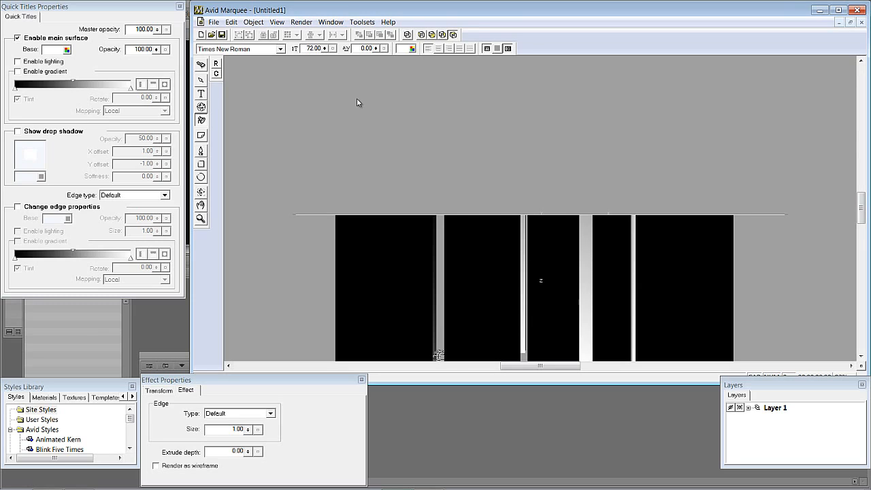
{"action": "left_click_drag", "start_coordinate": [862, 202], "coordinate": [862, 215]}
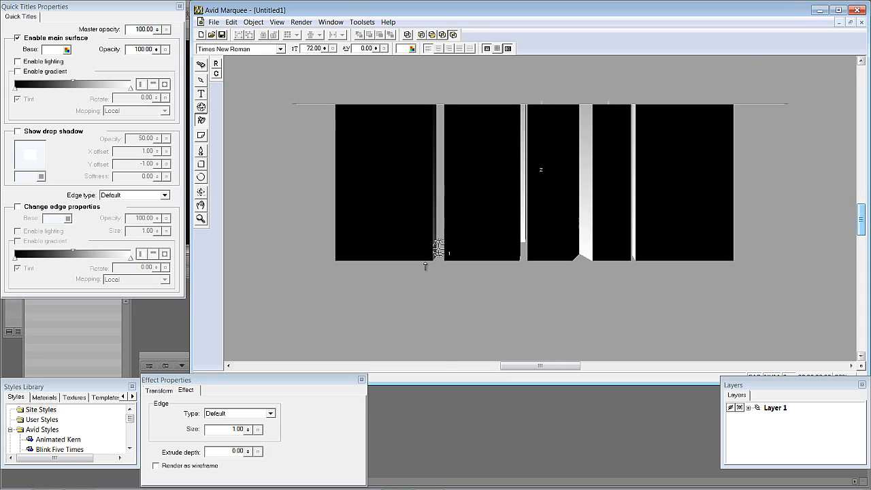
{"action": "left_click", "coordinate": [439, 248]}
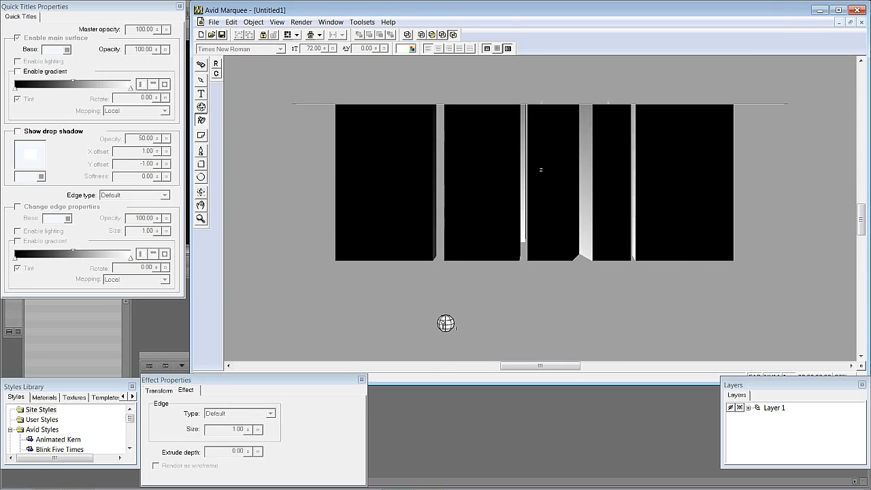
{"action": "key", "text": "ctrl+1"}
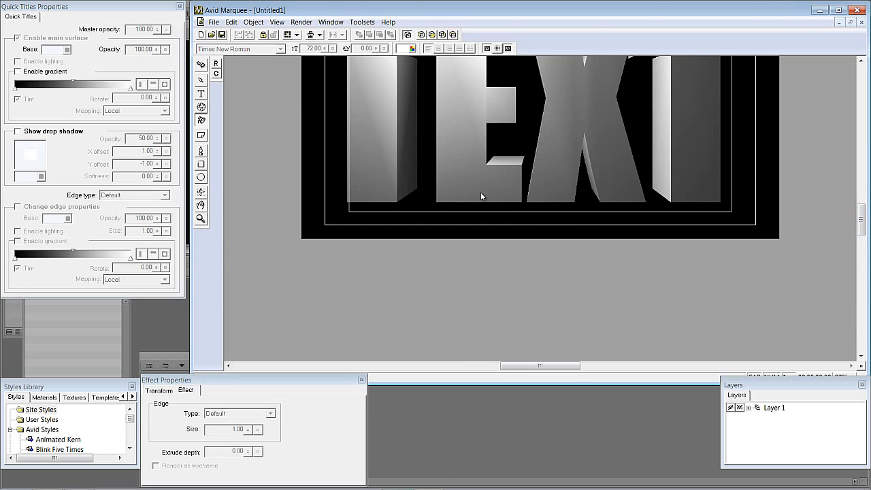
{"action": "left_click_drag", "start_coordinate": [863, 229], "coordinate": [860, 221]}
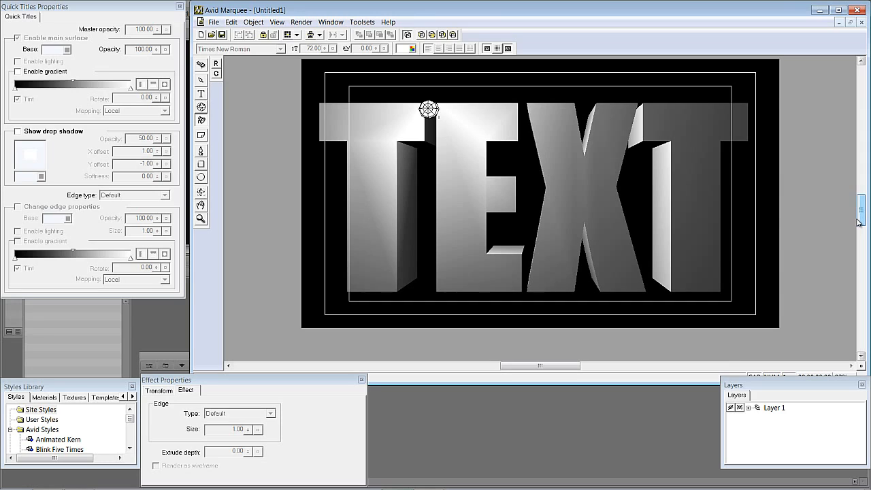
- Select the text and give it a Bevel edge with size 1.83
{"action": "left_click", "coordinate": [202, 80]}
{"action": "left_click", "coordinate": [367, 135]}
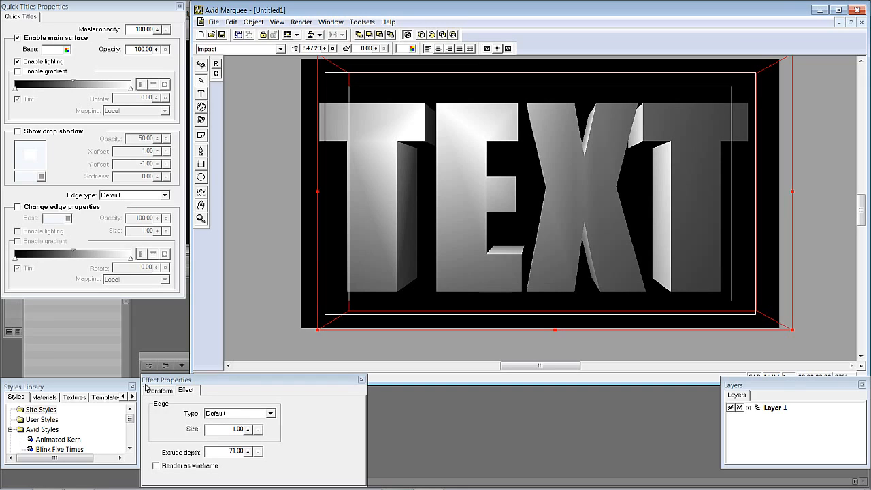
{"action": "left_click", "coordinate": [258, 418]}
{"action": "left_click_drag", "start_coordinate": [277, 386], "coordinate": [276, 359]}
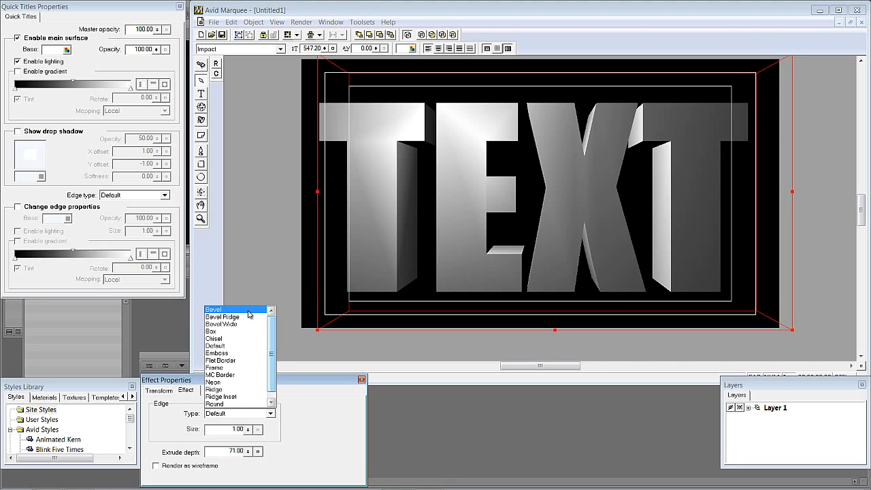
{"action": "left_click", "coordinate": [216, 309]}
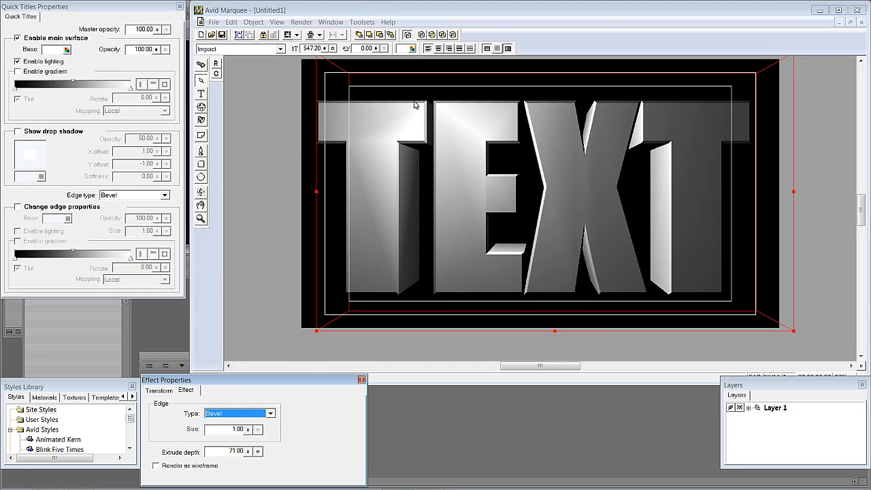
{"action": "left_click_drag", "start_coordinate": [250, 431], "coordinate": [271, 317]}
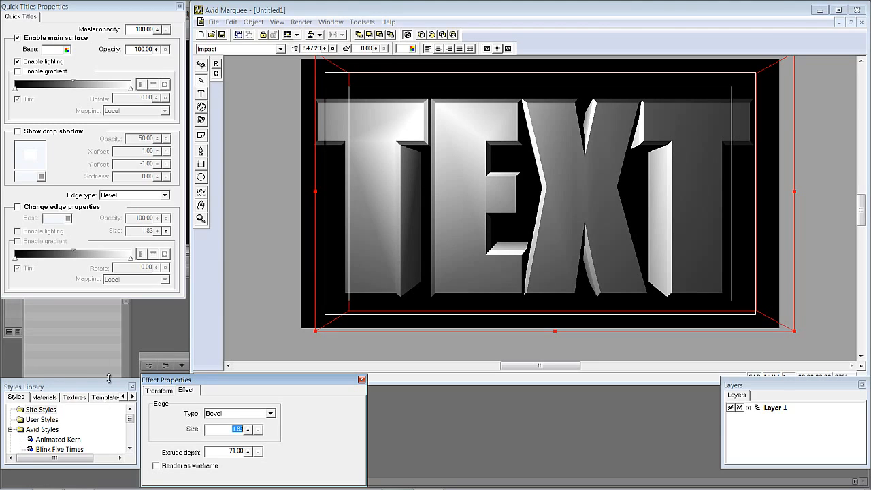
- Open the Textures library and enlarge its panel to show the Avid Textures list
{"action": "left_click", "coordinate": [332, 22]}
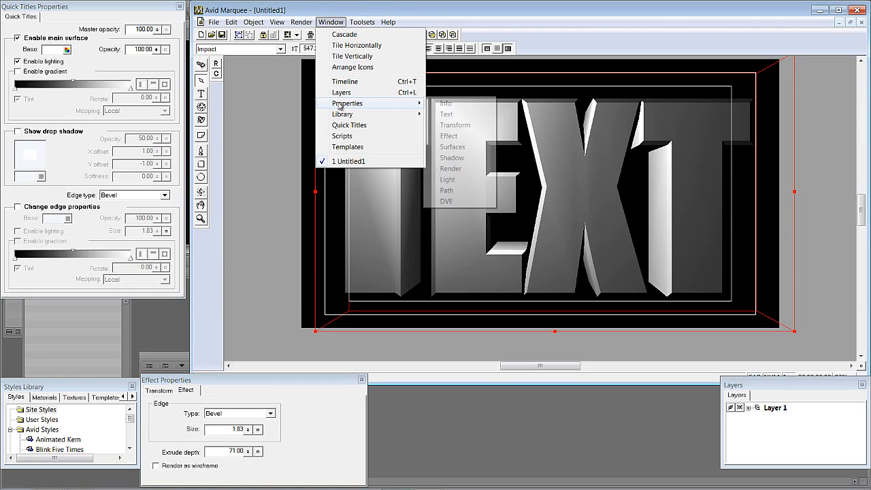
{"action": "mouse_move", "coordinate": [402, 121]}
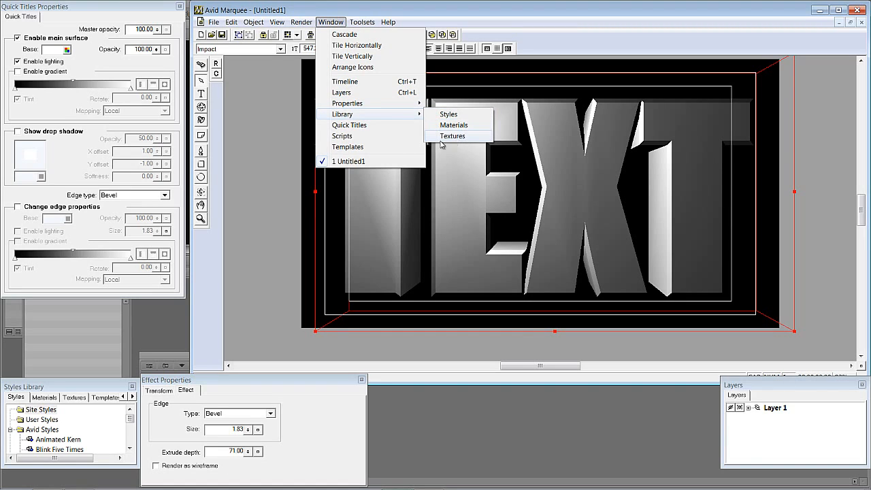
{"action": "left_click", "coordinate": [78, 389]}
{"action": "left_click_drag", "start_coordinate": [83, 387], "coordinate": [88, 297]}
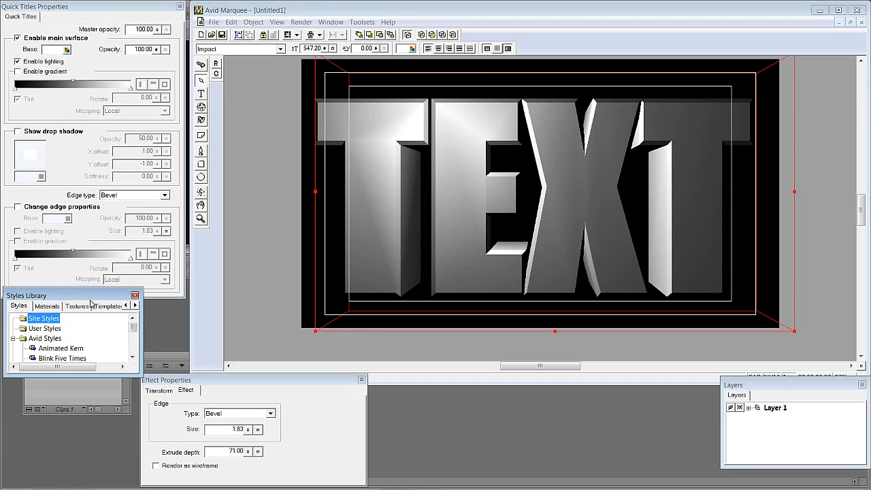
{"action": "left_click_drag", "start_coordinate": [138, 372], "coordinate": [166, 481]}
{"action": "left_click", "coordinate": [77, 306]}
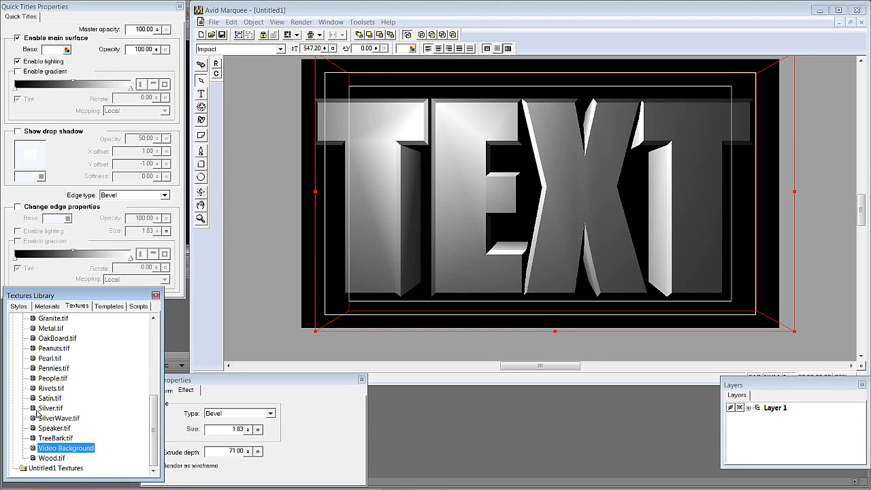
{"action": "left_click_drag", "start_coordinate": [155, 412], "coordinate": [154, 347]}
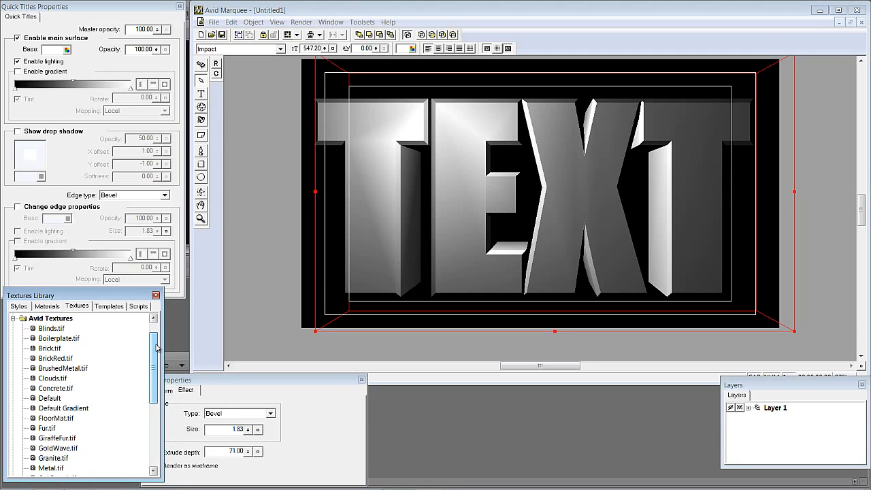
- Apply the Brick texture to the whole title and undo it
{"action": "left_click_drag", "start_coordinate": [80, 359], "coordinate": [362, 196]}
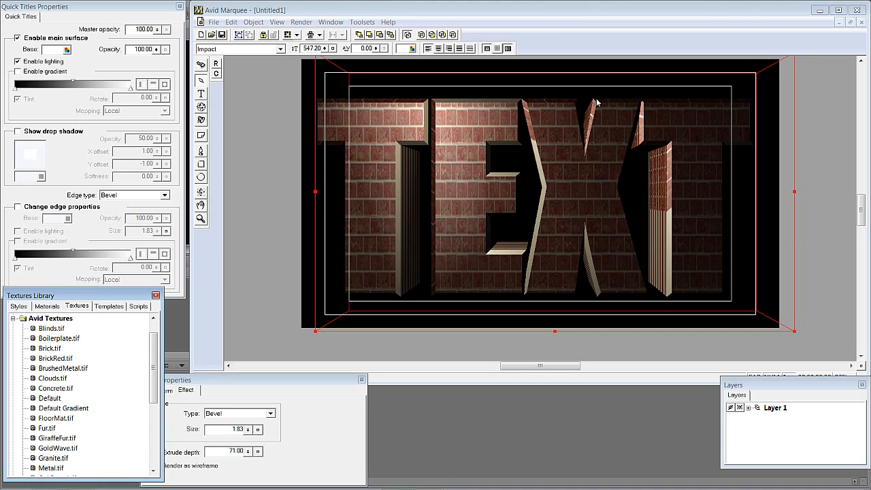
{"action": "key", "text": "ctrl+z"}
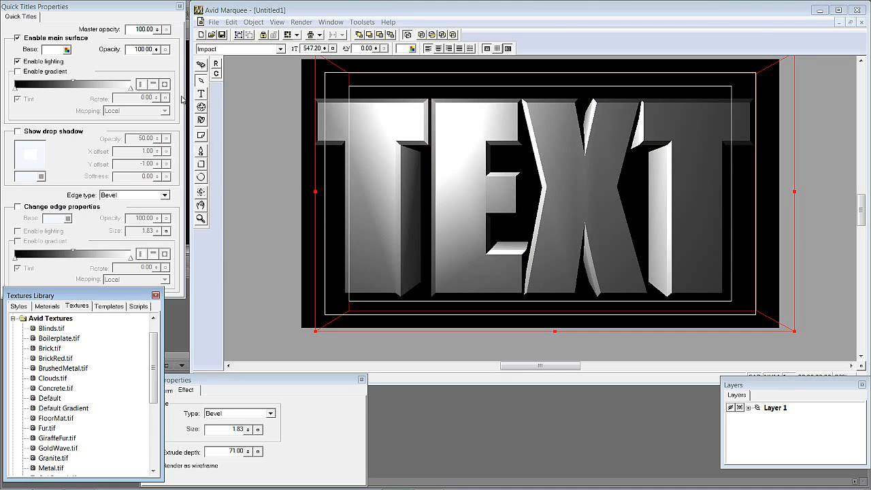
- Select the letter T with the Text tool and apply the Brick texture to it
{"action": "left_click", "coordinate": [201, 93]}
{"action": "left_click_drag", "start_coordinate": [431, 196], "coordinate": [331, 204]}
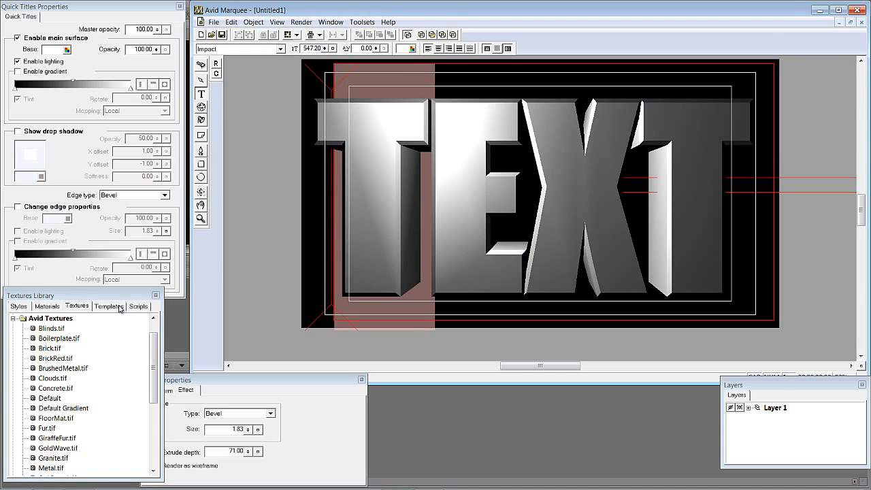
{"action": "double_click", "coordinate": [36, 348]}
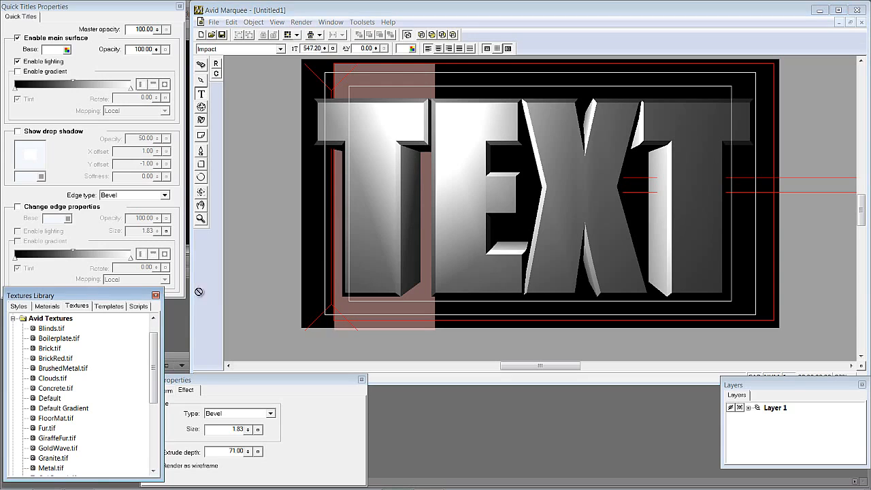
- Apply the Concrete texture to the letter E and the GiraffeFur texture to the letter X
{"action": "left_click_drag", "start_coordinate": [33, 389], "coordinate": [462, 204]}
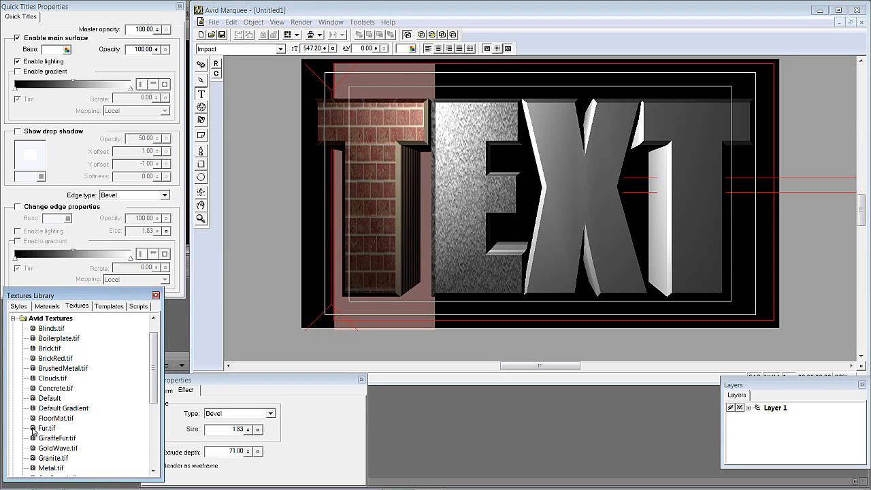
{"action": "left_click_drag", "start_coordinate": [33, 437], "coordinate": [570, 215]}
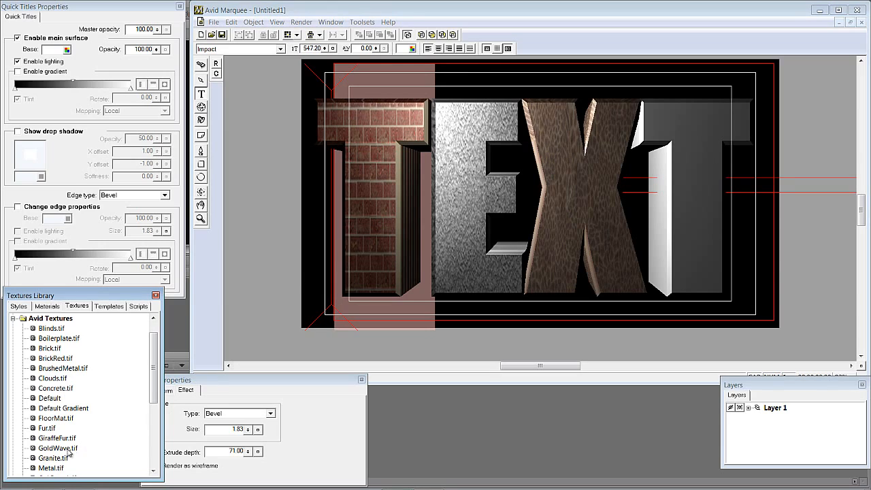
- Apply the GoldWave texture to the final letter T, then undo all the per-letter textures
{"action": "left_click_drag", "start_coordinate": [33, 448], "coordinate": [690, 220]}
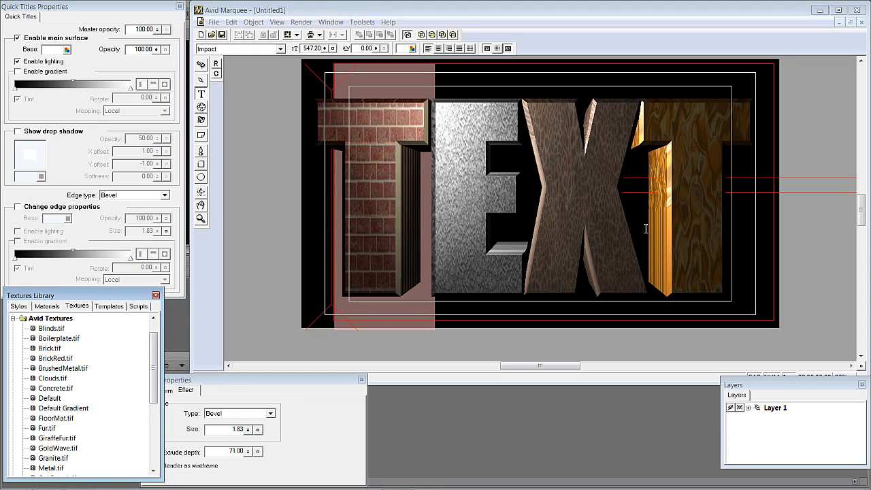
{"action": "key", "text": "ctrl+z"}
{"action": "key", "text": "ctrl+z"}
{"action": "key", "text": "ctrl+z"}
{"action": "key", "text": "ctrl+z"}
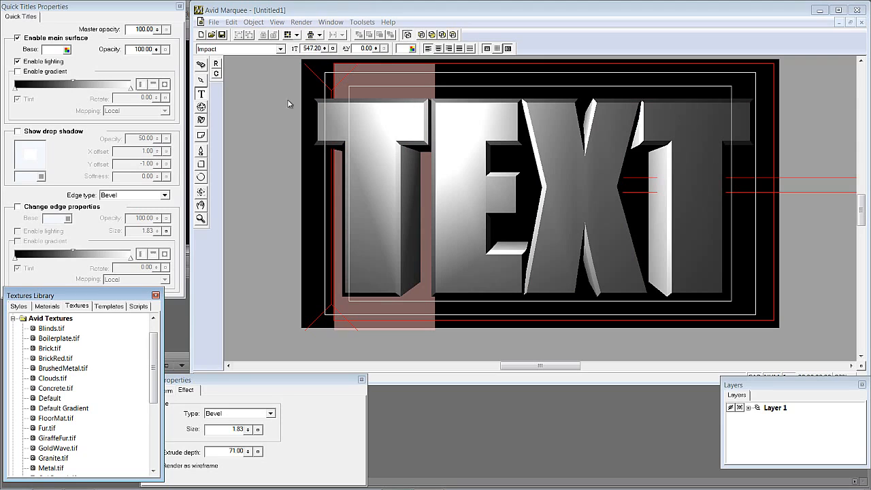
- Select the whole title with the Selection tool and apply the BrickRed texture to it
{"action": "left_click", "coordinate": [202, 81]}
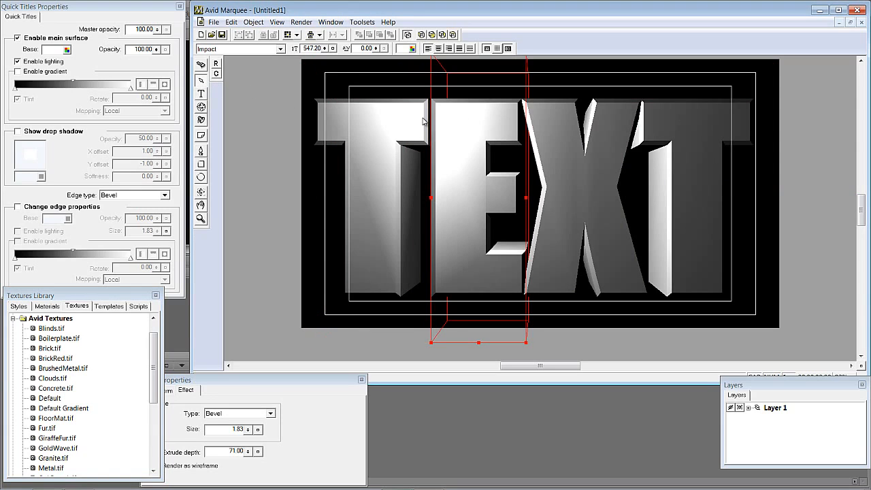
{"action": "left_click", "coordinate": [284, 306]}
{"action": "left_click", "coordinate": [379, 170]}
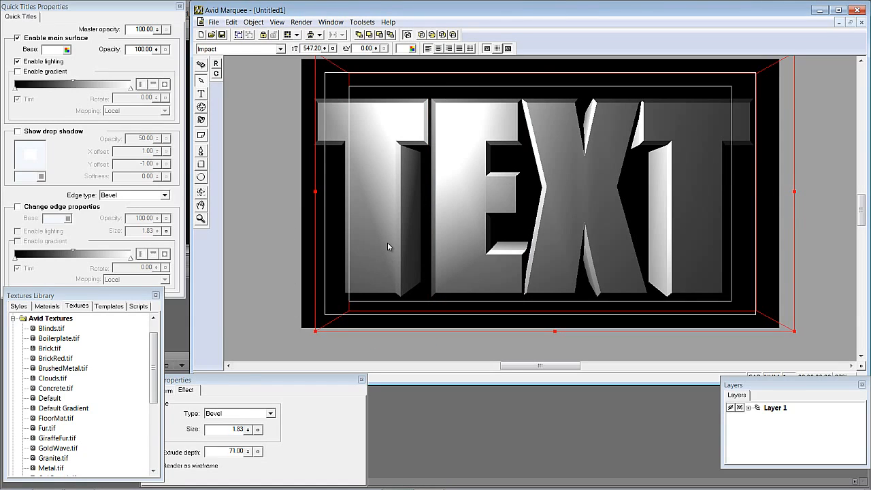
{"action": "left_click_drag", "start_coordinate": [41, 361], "coordinate": [367, 210]}
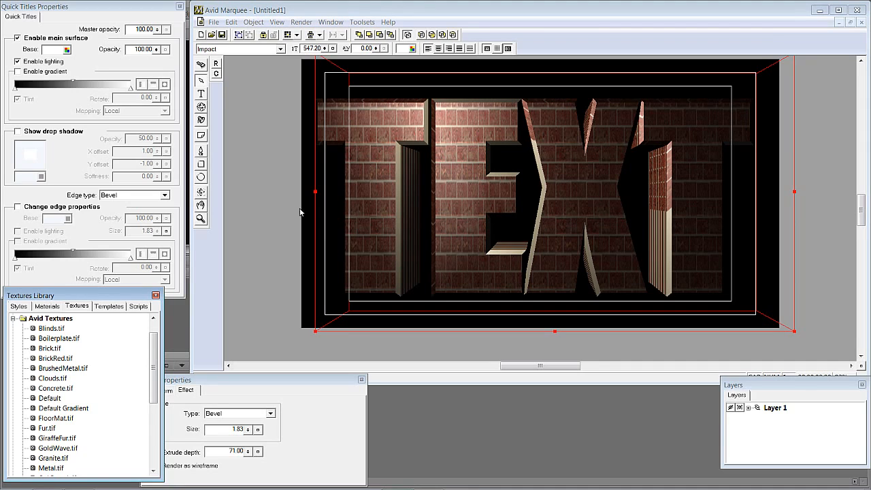
- Show the Transform properties of the title and reposition the properties panel
{"action": "left_click", "coordinate": [238, 380]}
{"action": "left_click", "coordinate": [166, 392]}
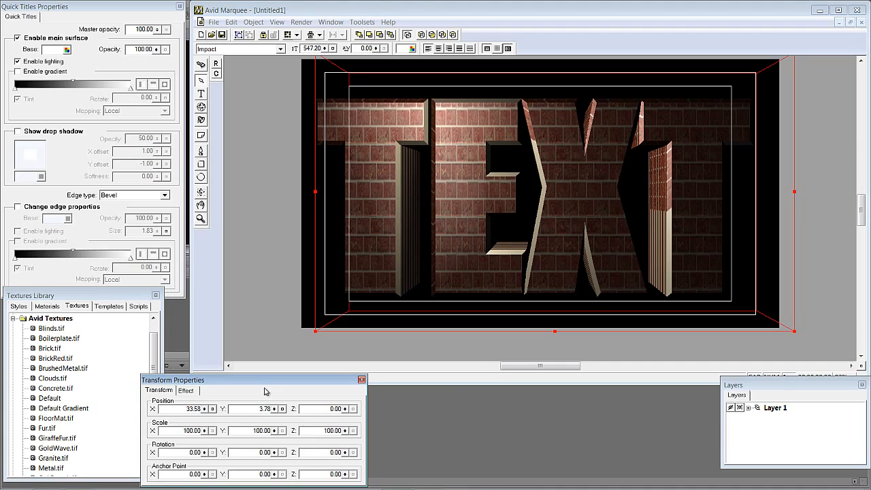
{"action": "left_click_drag", "start_coordinate": [263, 379], "coordinate": [264, 366]}
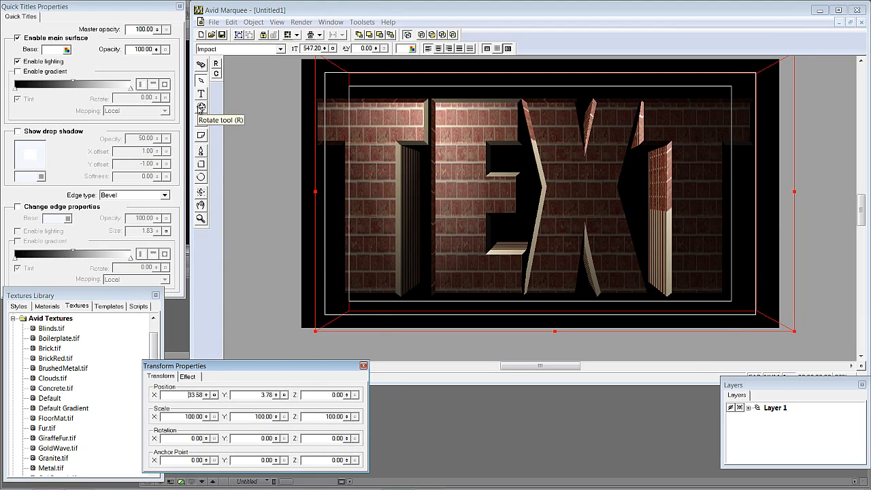
- Rotate the title about 39 degrees around the Y axis with the Rotate tool, then deselect it
{"action": "left_click", "coordinate": [201, 107]}
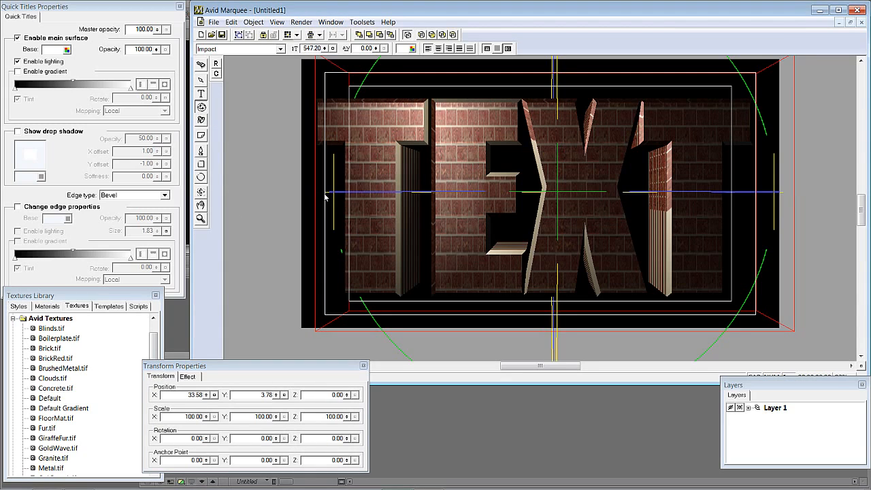
{"action": "left_click_drag", "start_coordinate": [350, 188], "coordinate": [363, 192]}
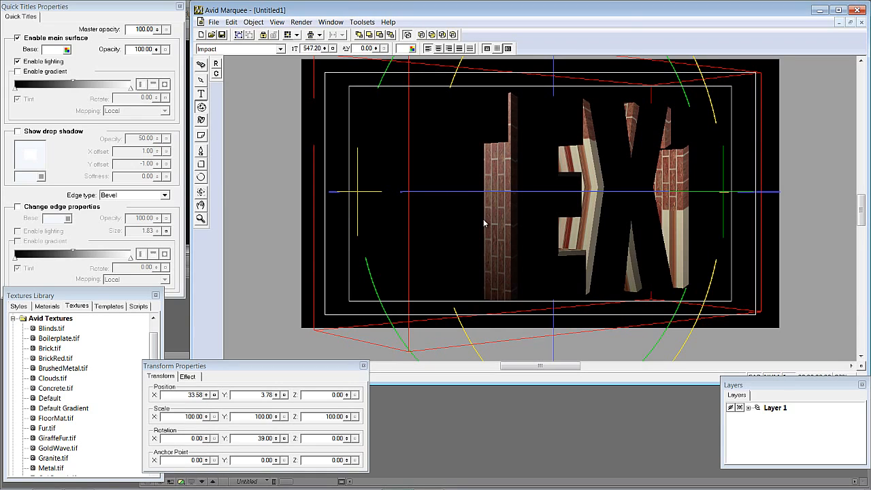
{"action": "left_click", "coordinate": [324, 194]}
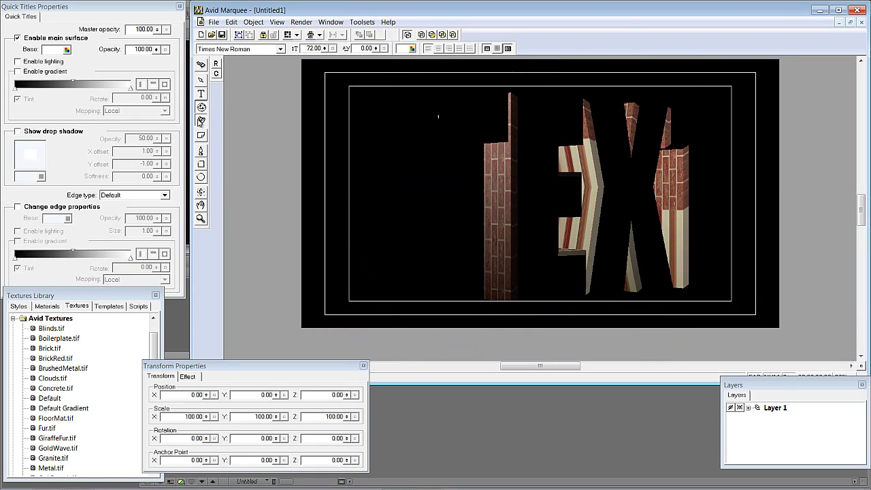
- Add a light to the scene
{"action": "right_click", "coordinate": [315, 79]}
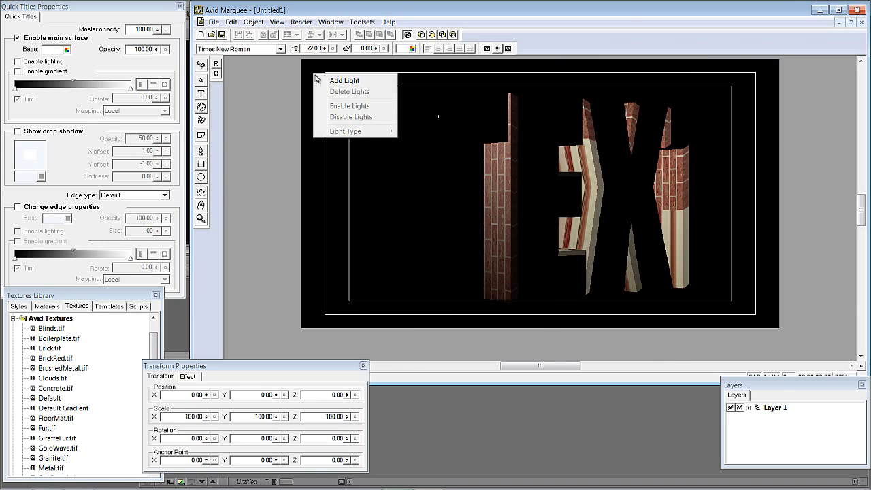
{"action": "left_click", "coordinate": [325, 81]}
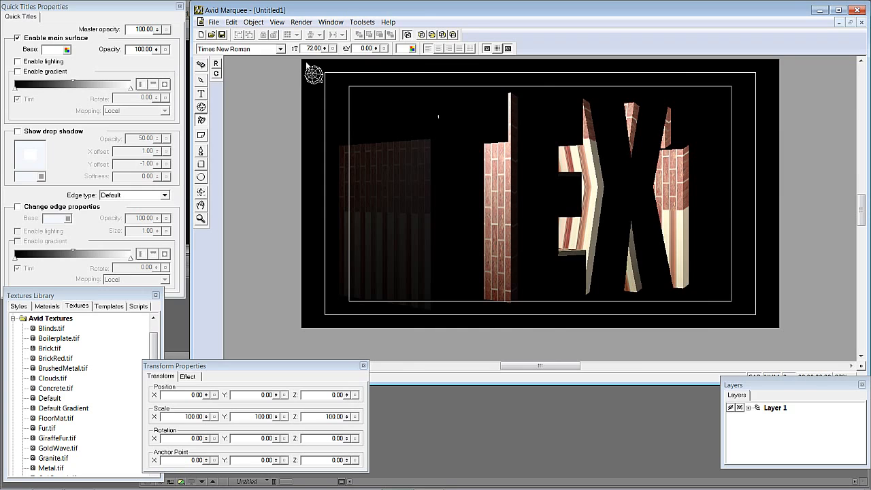
- Switch to the Layer Top view and move the light forward in front of the title
{"action": "left_click", "coordinate": [277, 22]}
{"action": "mouse_move", "coordinate": [287, 127]}
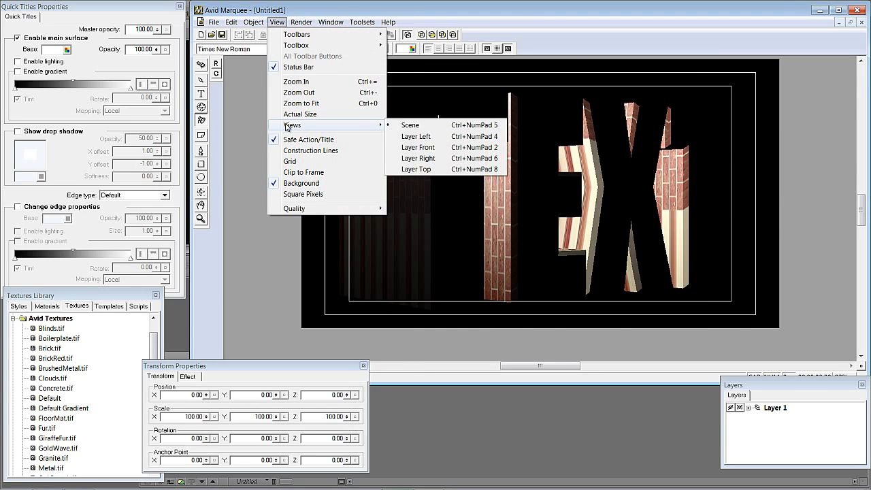
{"action": "left_click", "coordinate": [416, 168]}
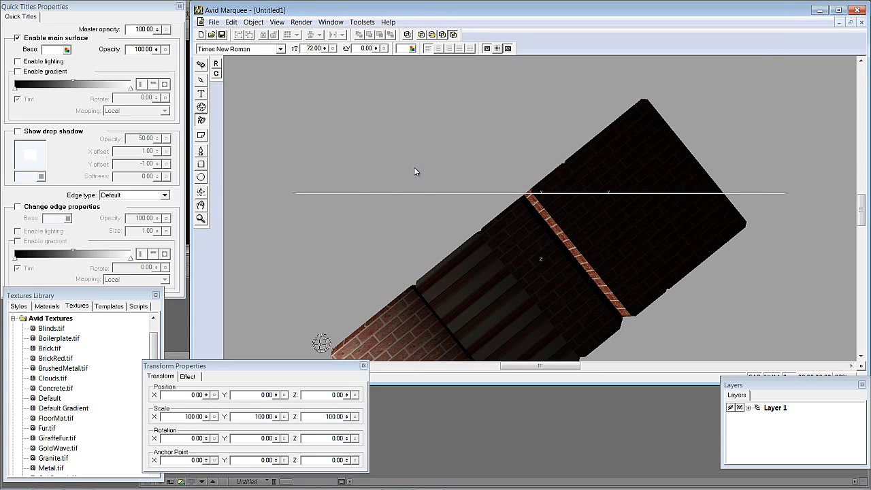
{"action": "left_click_drag", "start_coordinate": [861, 208], "coordinate": [861, 227]}
{"action": "left_click_drag", "start_coordinate": [321, 176], "coordinate": [418, 354]}
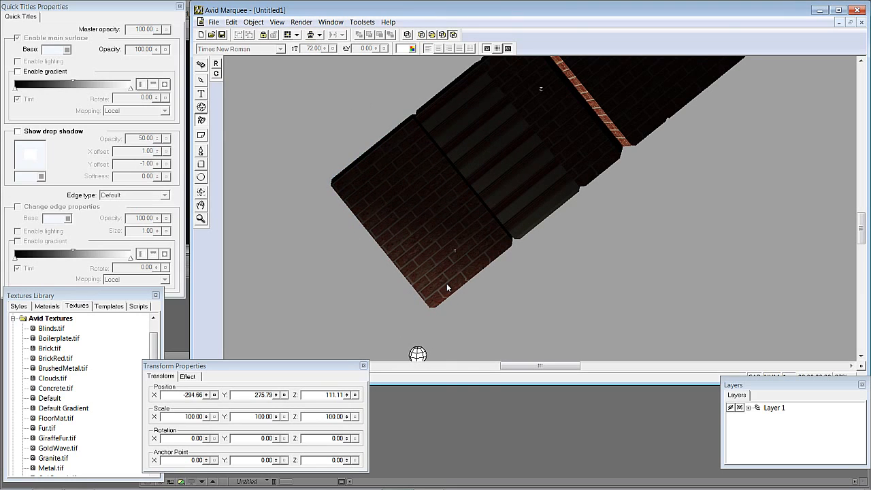
- Return to the scene view and position the light near the top of the letter T
{"action": "key", "text": "ctrl+1"}
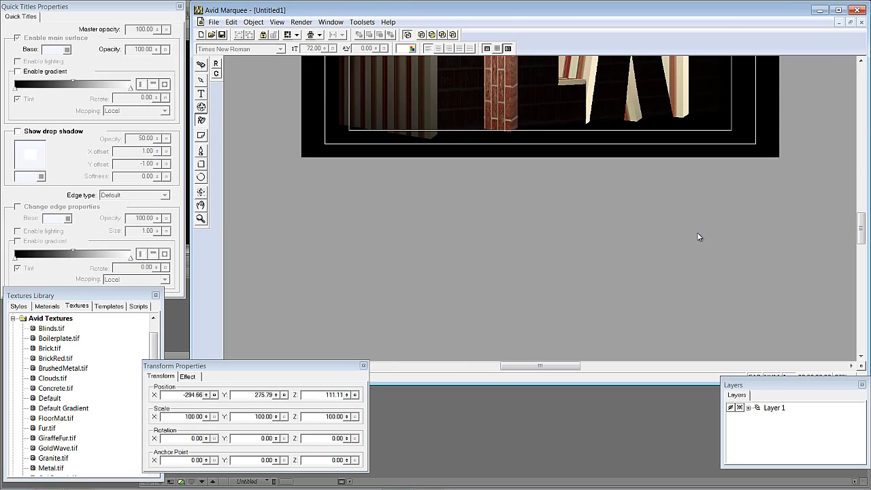
{"action": "left_click_drag", "start_coordinate": [861, 236], "coordinate": [864, 219]}
{"action": "left_click_drag", "start_coordinate": [384, 62], "coordinate": [387, 245]}
{"action": "mouse_move", "coordinate": [385, 243]}
{"action": "left_mouse_down"}
{"action": "mouse_move", "coordinate": [383, 218]}
{"action": "mouse_move", "coordinate": [395, 262]}
{"action": "mouse_move", "coordinate": [376, 137]}
{"action": "left_mouse_up"}
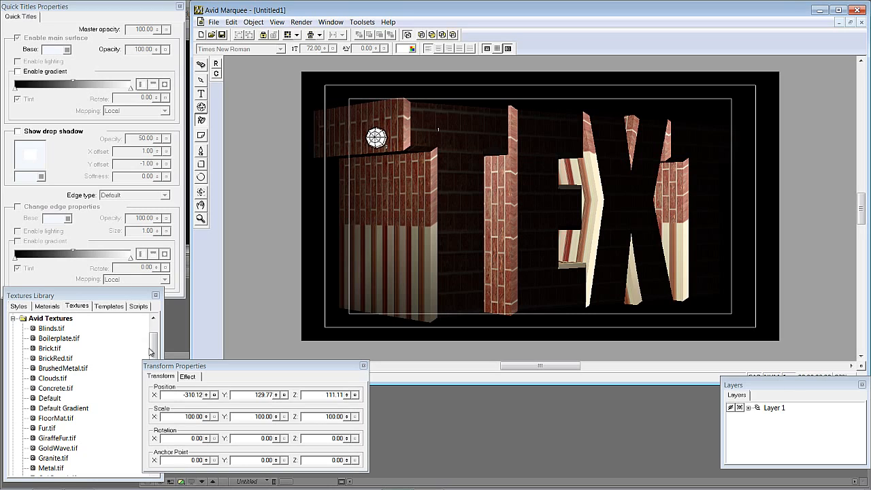
- Add the Old Bricks image as a new texture in the User Textures folder
{"action": "left_click_drag", "start_coordinate": [153, 339], "coordinate": [156, 325]}
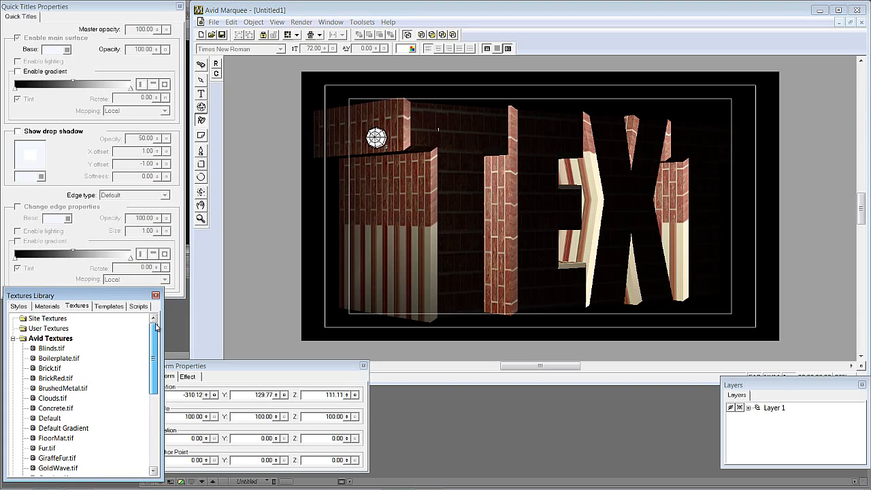
{"action": "left_click", "coordinate": [47, 329]}
{"action": "right_click", "coordinate": [46, 330]}
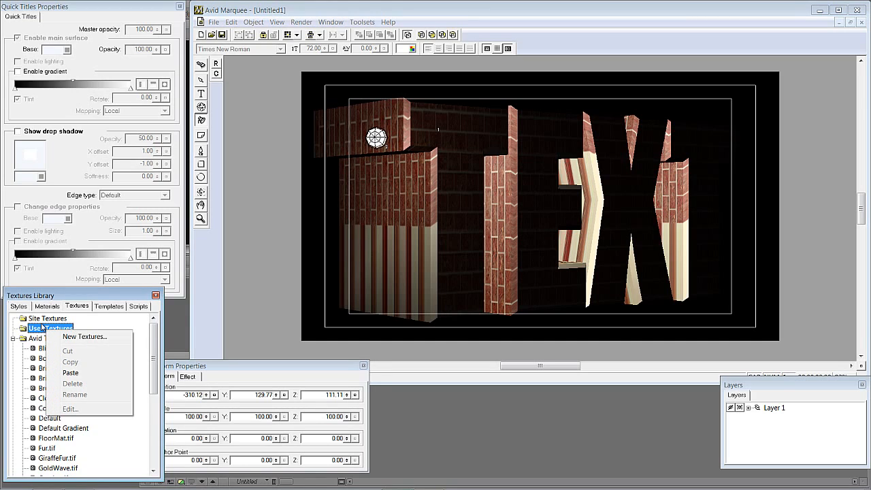
{"action": "left_click", "coordinate": [54, 337]}
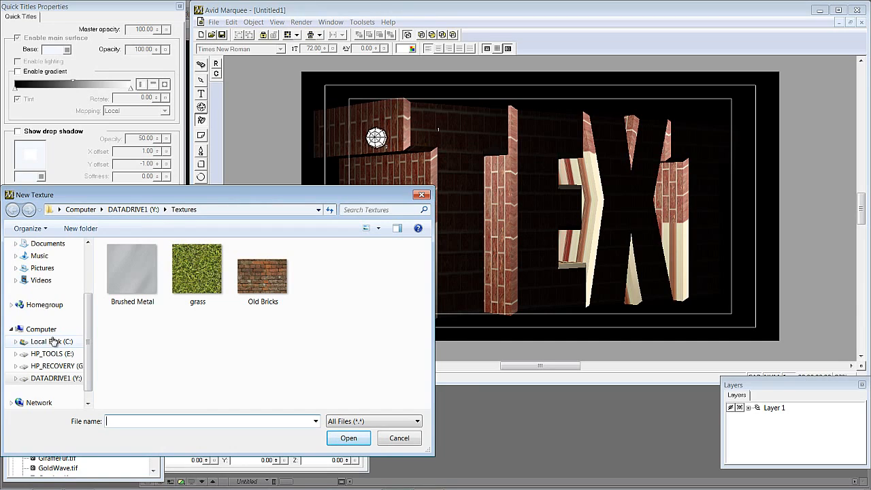
{"action": "left_click", "coordinate": [256, 282]}
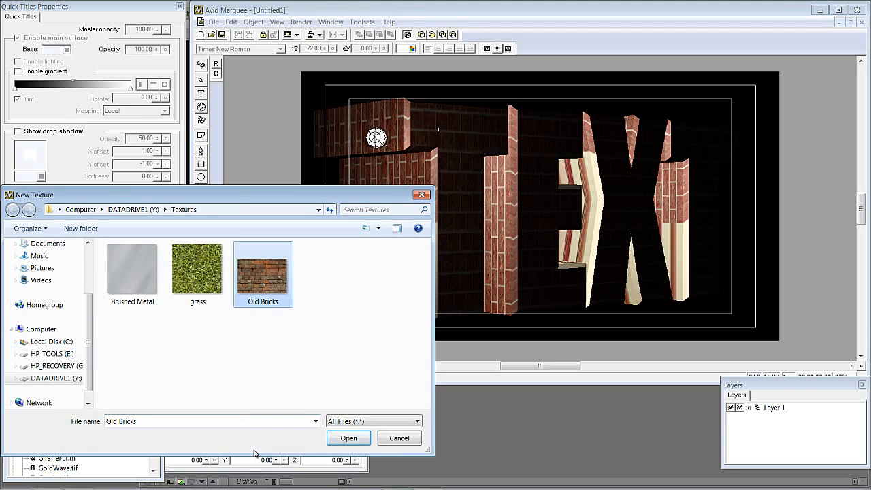
{"action": "left_click", "coordinate": [349, 439]}
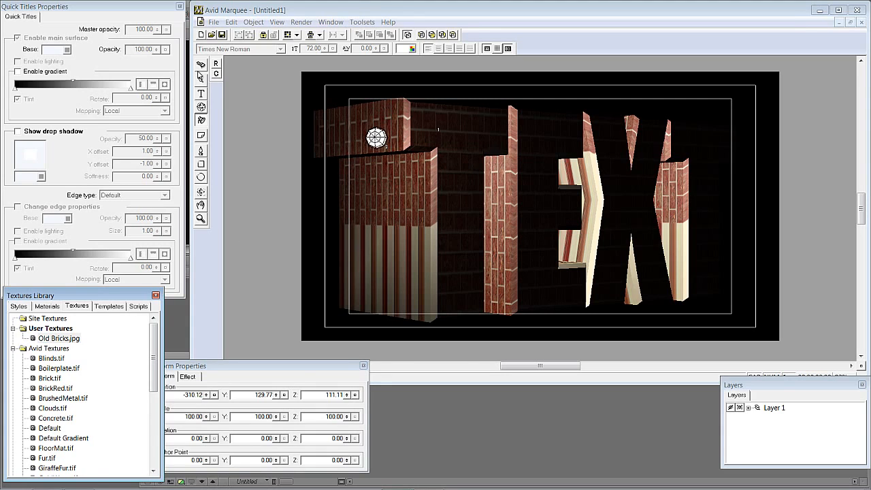
- Select the title with the Text tool and apply the Old Bricks texture to the letter E
{"action": "left_click", "coordinate": [201, 79]}
{"action": "left_click", "coordinate": [380, 127]}
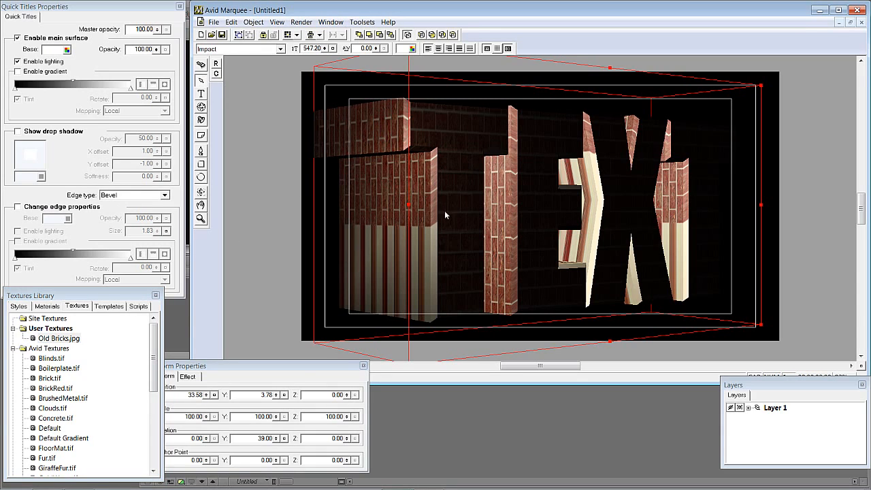
{"action": "left_click", "coordinate": [201, 93]}
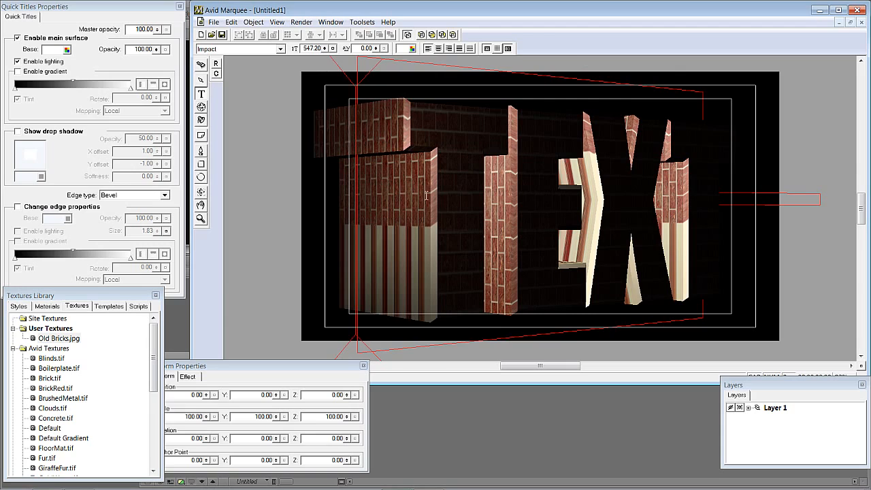
{"action": "left_click_drag", "start_coordinate": [408, 195], "coordinate": [460, 195]}
{"action": "left_click", "coordinate": [58, 338]}
{"action": "left_click_drag", "start_coordinate": [63, 329], "coordinate": [426, 204]}
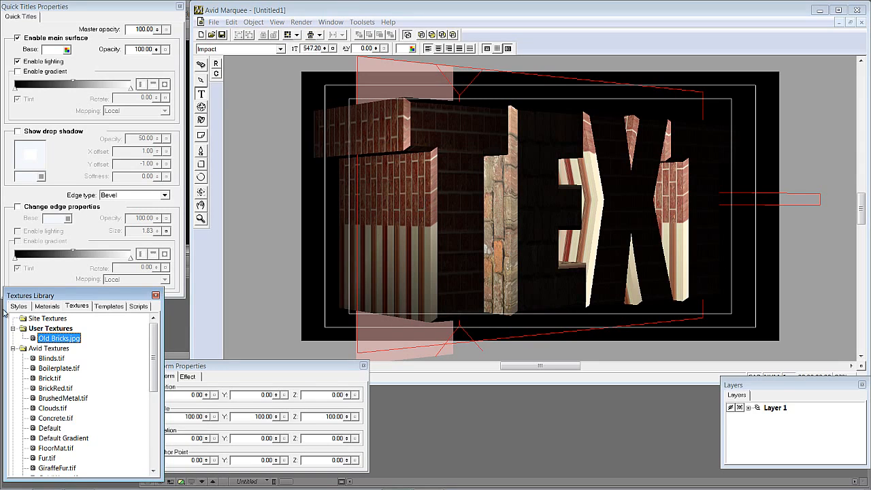
- Undo the Old Bricks changes and apply the Old Bricks texture to the letter T only
{"action": "left_click_drag", "start_coordinate": [35, 341], "coordinate": [450, 177]}
{"action": "left_click_drag", "start_coordinate": [36, 339], "coordinate": [321, 207]}
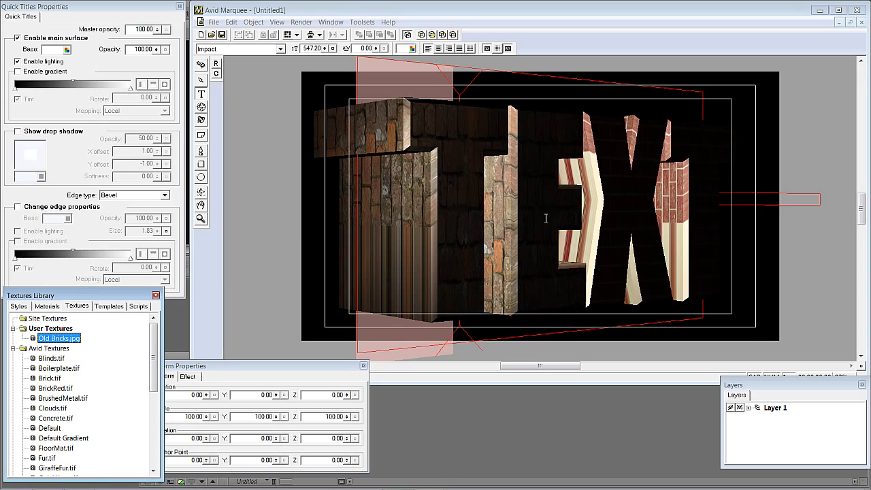
{"action": "key", "text": "ctrl+z"}
{"action": "key", "text": "ctrl+z"}
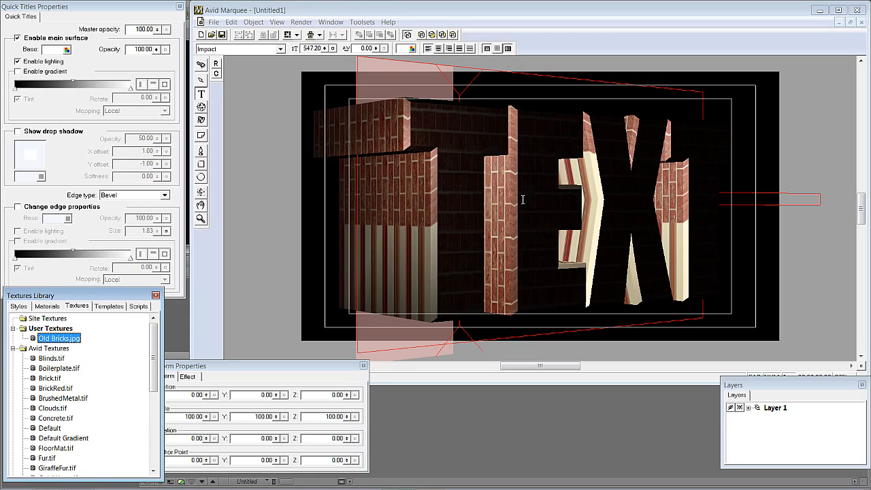
{"action": "left_click_drag", "start_coordinate": [37, 340], "coordinate": [337, 204]}
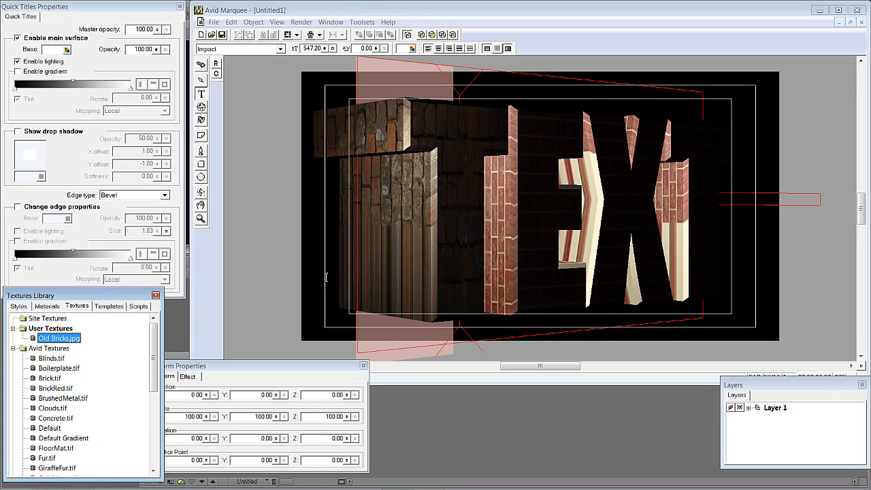
- Nudge the light left, then open its Light Properties and raise the intensity to 157.67
{"action": "left_click", "coordinate": [200, 120]}
{"action": "mouse_move", "coordinate": [377, 138]}
{"action": "left_mouse_down"}
{"action": "mouse_move", "coordinate": [373, 229]}
{"action": "mouse_move", "coordinate": [358, 136]}
{"action": "left_mouse_up"}
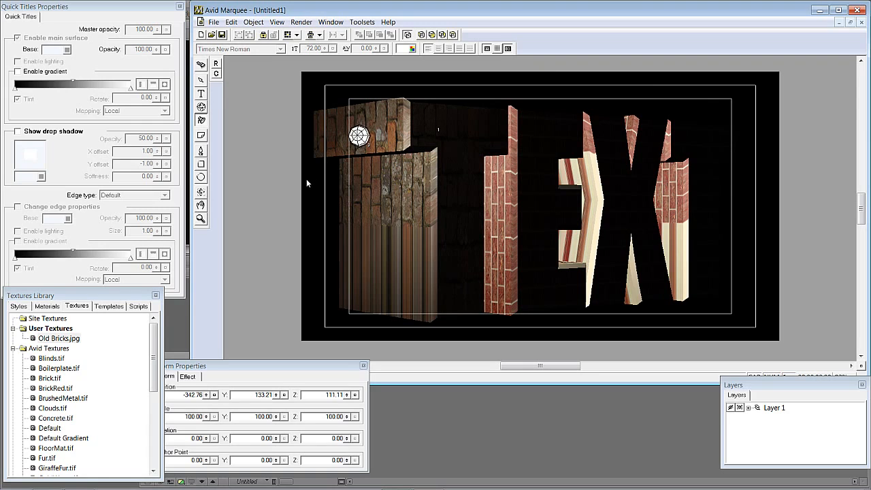
{"action": "left_click", "coordinate": [331, 22]}
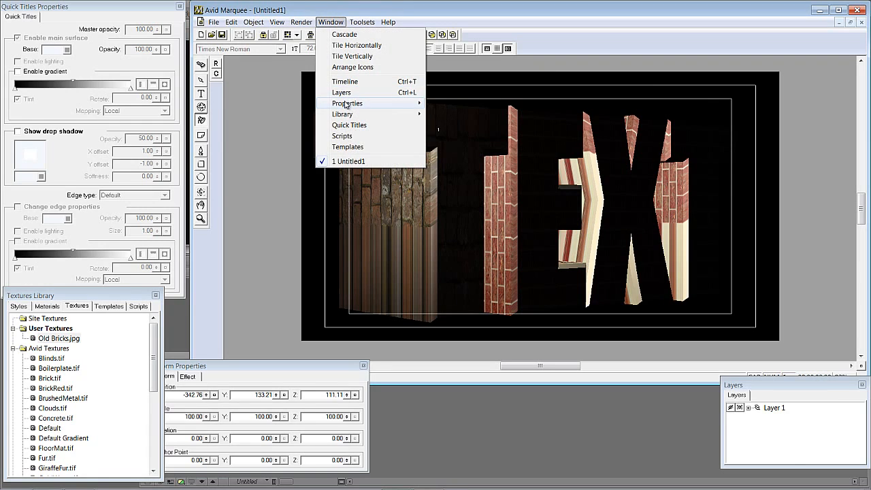
{"action": "mouse_move", "coordinate": [349, 103]}
{"action": "left_click", "coordinate": [447, 179]}
{"action": "left_click_drag", "start_coordinate": [341, 32], "coordinate": [154, 305]}
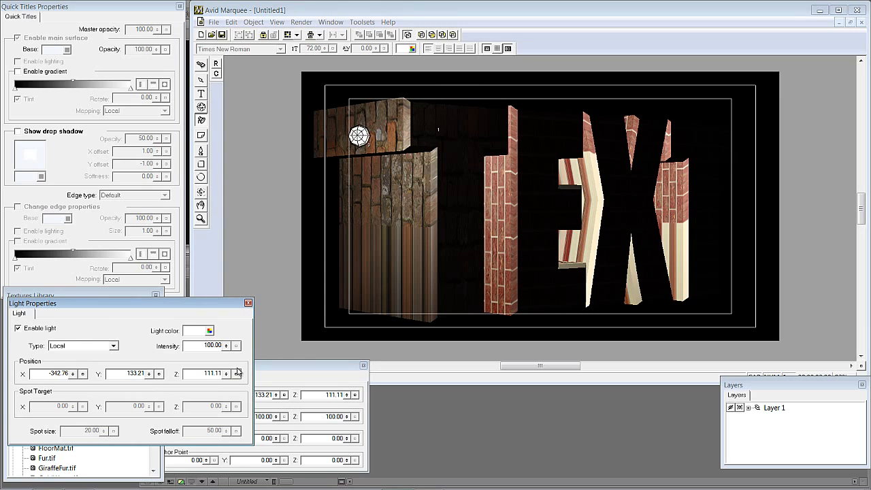
{"action": "left_click_drag", "start_coordinate": [226, 348], "coordinate": [247, 266]}
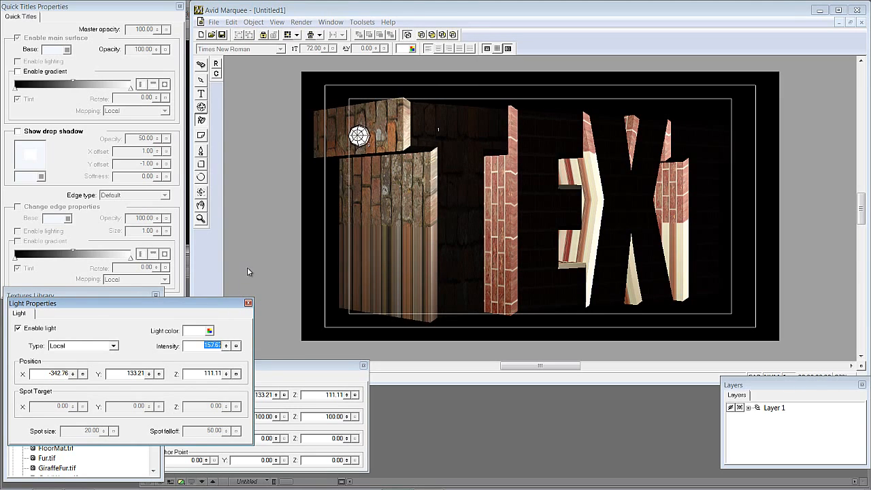
{"action": "left_click", "coordinate": [248, 303]}
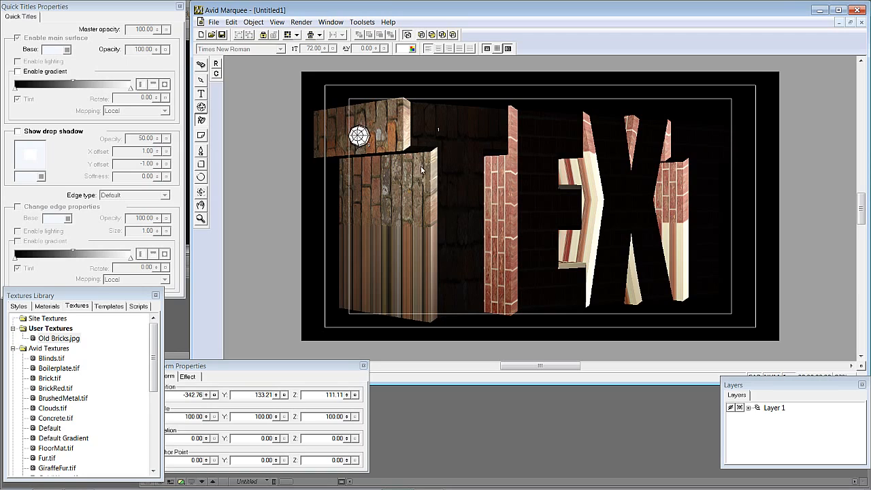
- Move the light right and slightly down over the top of the letter T
{"action": "mouse_move", "coordinate": [359, 136]}
{"action": "left_mouse_down"}
{"action": "mouse_move", "coordinate": [410, 134]}
{"action": "mouse_move", "coordinate": [438, 186]}
{"action": "mouse_move", "coordinate": [439, 135]}
{"action": "mouse_move", "coordinate": [381, 144]}
{"action": "mouse_move", "coordinate": [379, 222]}
{"action": "mouse_move", "coordinate": [377, 140]}
{"action": "left_mouse_up"}
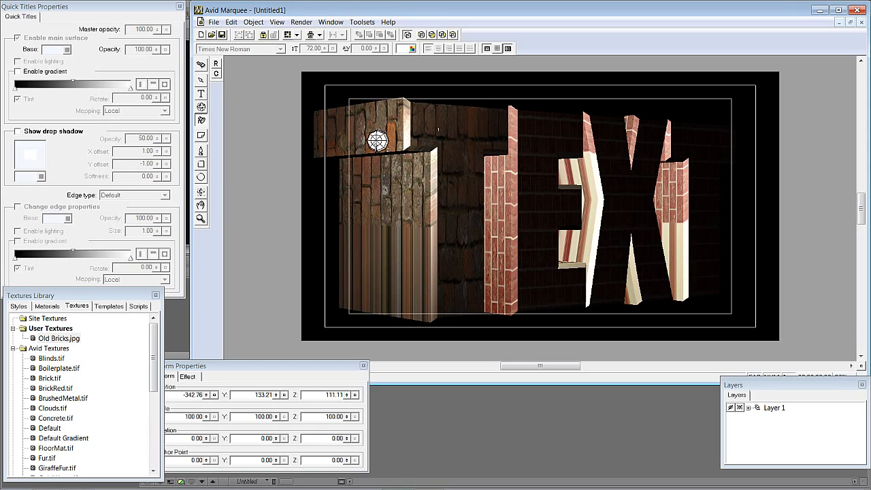
{"action": "mouse_move", "coordinate": [377, 141]}
{"action": "left_mouse_down"}
{"action": "mouse_move", "coordinate": [412, 140]}
{"action": "mouse_move", "coordinate": [393, 144]}
{"action": "left_mouse_up"}
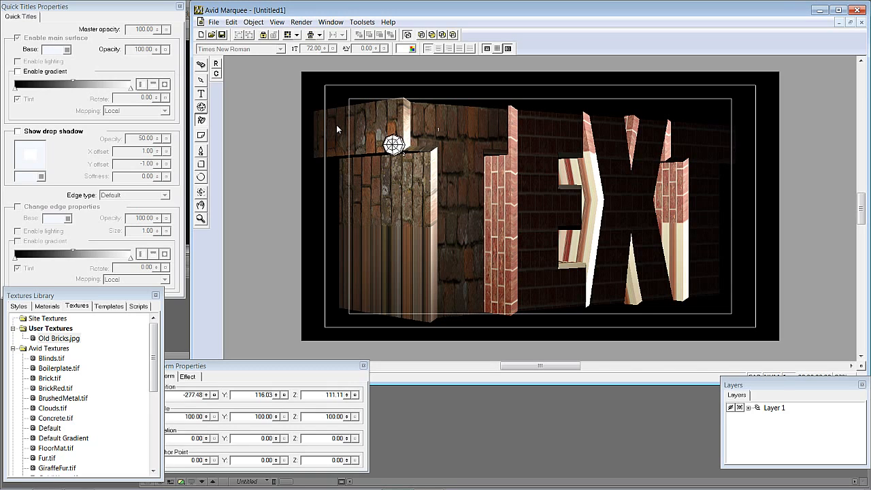
- Open the Surfaces Properties window and position it beside the canvas
{"action": "left_click", "coordinate": [331, 23]}
{"action": "mouse_move", "coordinate": [347, 105]}
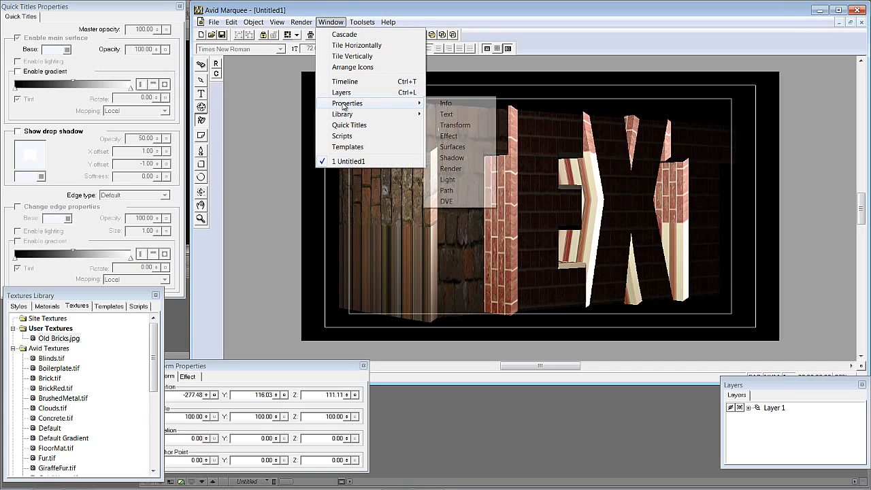
{"action": "left_click", "coordinate": [455, 147]}
{"action": "left_click_drag", "start_coordinate": [333, 36], "coordinate": [181, 240]}
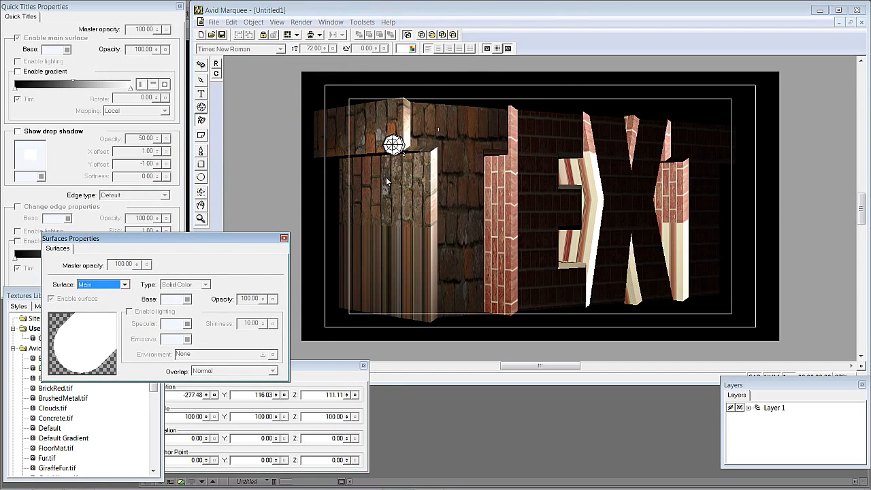
- Select the whole title, apply the Old Bricks texture to all letters, and enable texture tiling
{"action": "left_click", "coordinate": [201, 94]}
{"action": "left_click", "coordinate": [438, 289]}
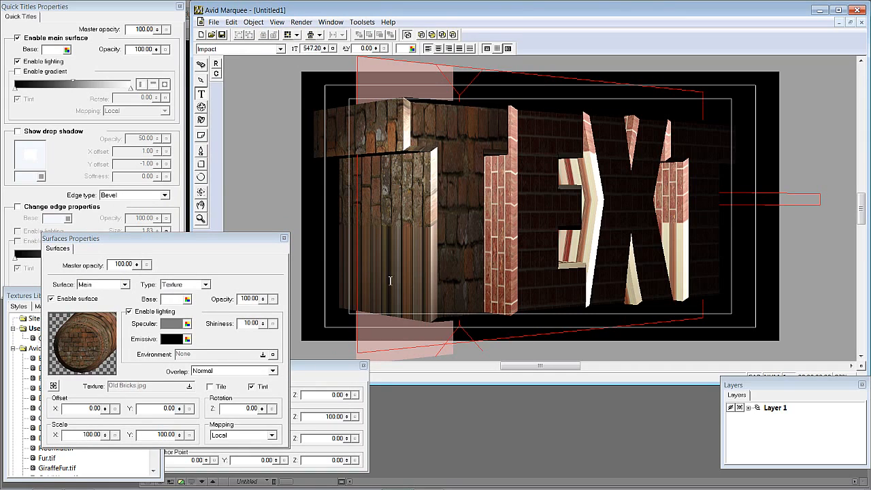
{"action": "left_click", "coordinate": [201, 81]}
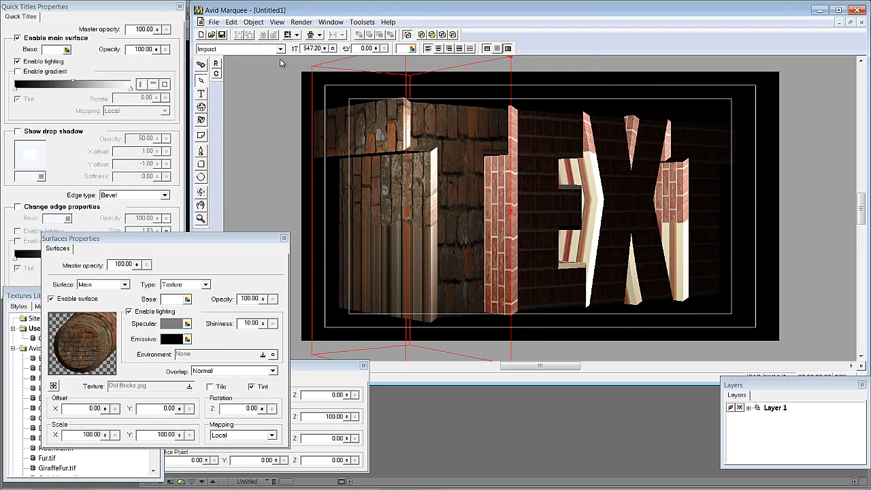
{"action": "left_click", "coordinate": [264, 140]}
{"action": "left_click", "coordinate": [346, 198]}
{"action": "left_click_drag", "start_coordinate": [184, 239], "coordinate": [458, 392]}
{"action": "left_click_drag", "start_coordinate": [58, 338], "coordinate": [450, 245]}
{"action": "left_click_drag", "start_coordinate": [449, 393], "coordinate": [225, 224]}
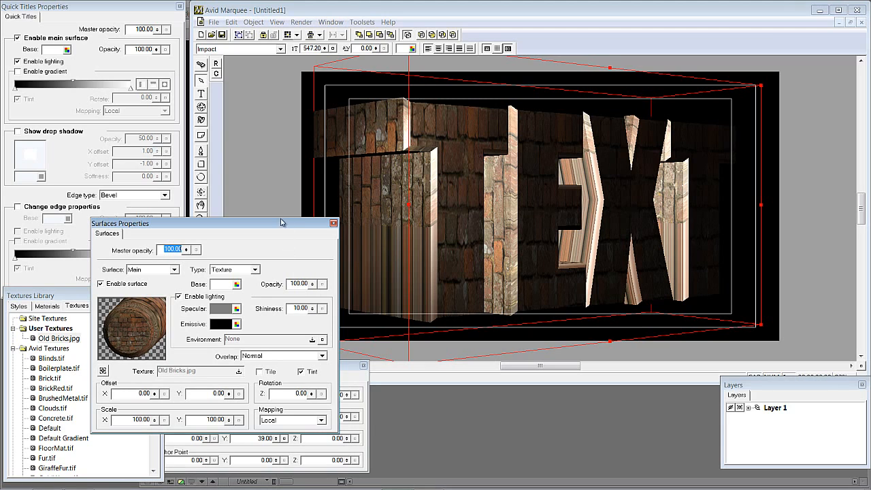
{"action": "left_click_drag", "start_coordinate": [277, 223], "coordinate": [211, 71]}
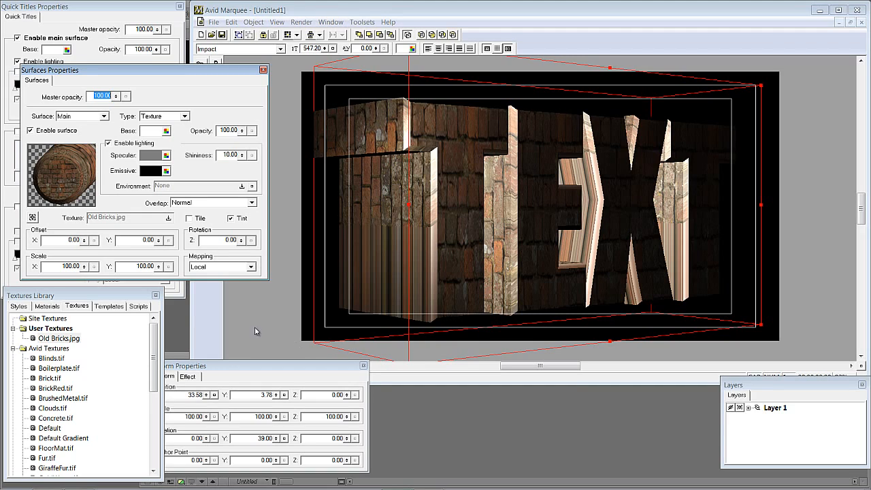
{"action": "left_click", "coordinate": [189, 218]}
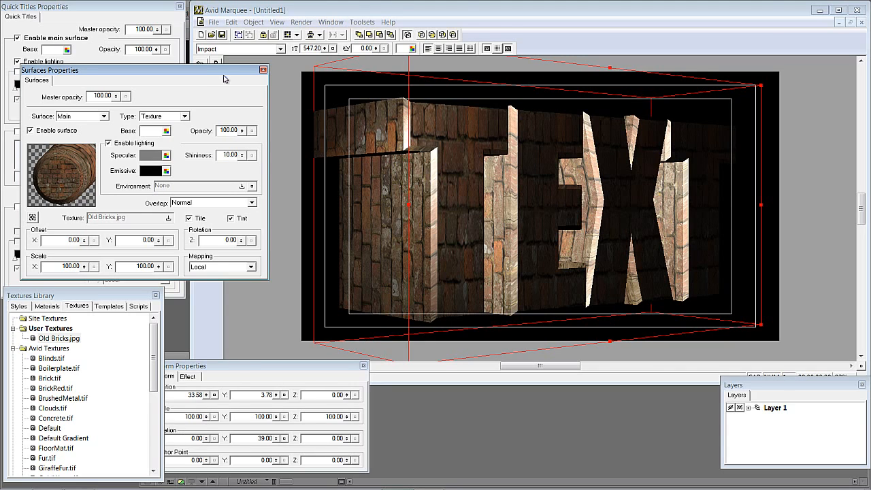
- Rotate the title about its vertical axis to about 3° so it faces the front
{"action": "left_click_drag", "start_coordinate": [228, 75], "coordinate": [186, 241]}
{"action": "left_click", "coordinate": [201, 107]}
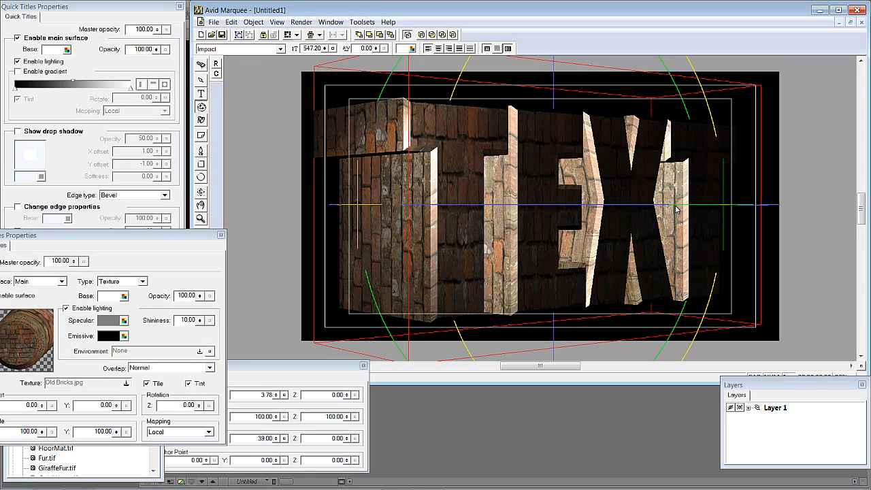
{"action": "left_click_drag", "start_coordinate": [493, 204], "coordinate": [475, 206]}
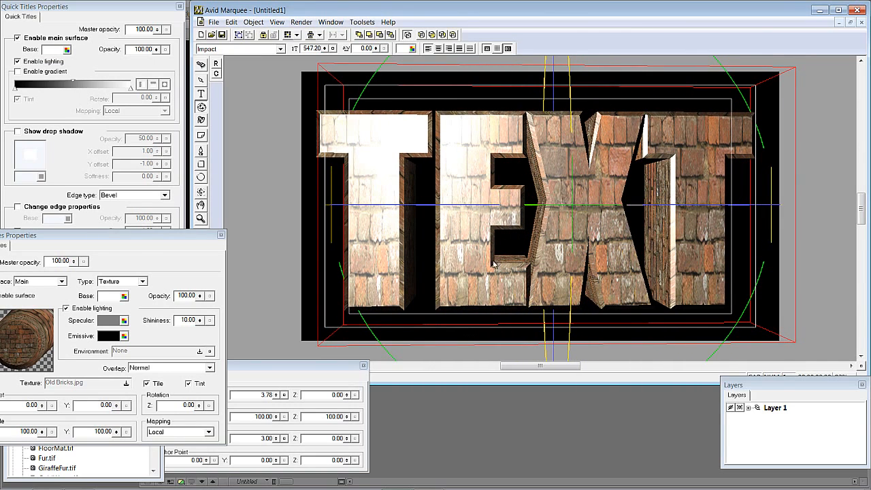
{"action": "left_click_drag", "start_coordinate": [149, 234], "coordinate": [158, 184]}
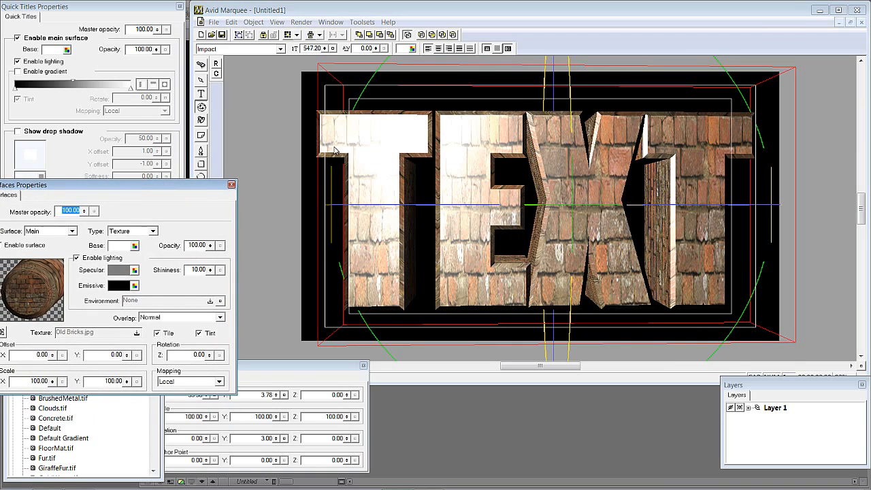
- Delete the light over the letter T and move the remaining light to the centre of the title
{"action": "left_click", "coordinate": [200, 121]}
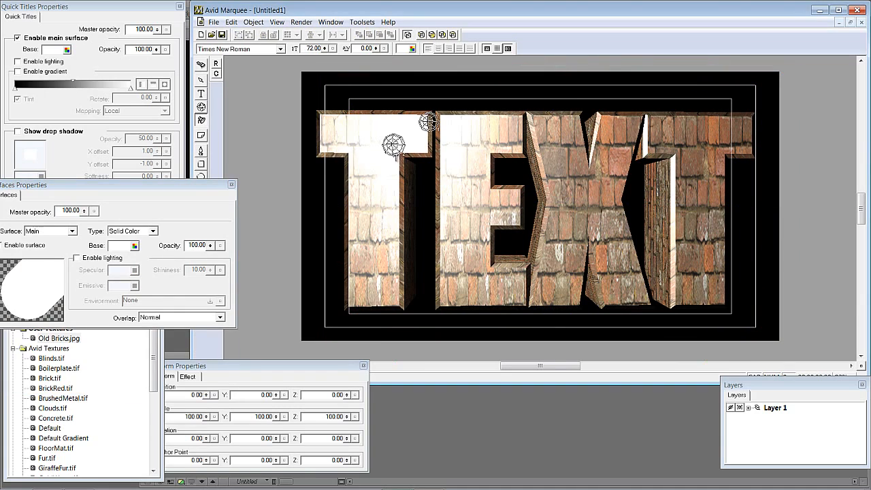
{"action": "left_click", "coordinate": [395, 145]}
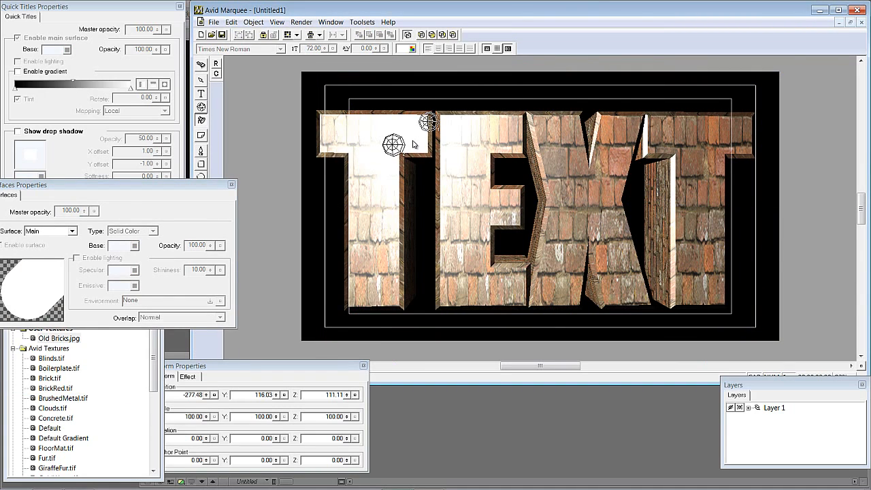
{"action": "key", "text": "Delete"}
{"action": "left_click_drag", "start_coordinate": [427, 122], "coordinate": [567, 152]}
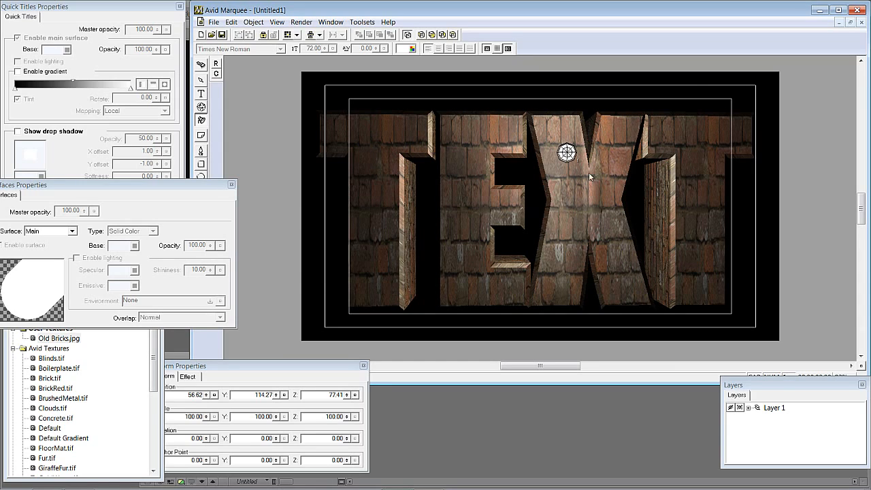
{"action": "left_click", "coordinate": [365, 232]}
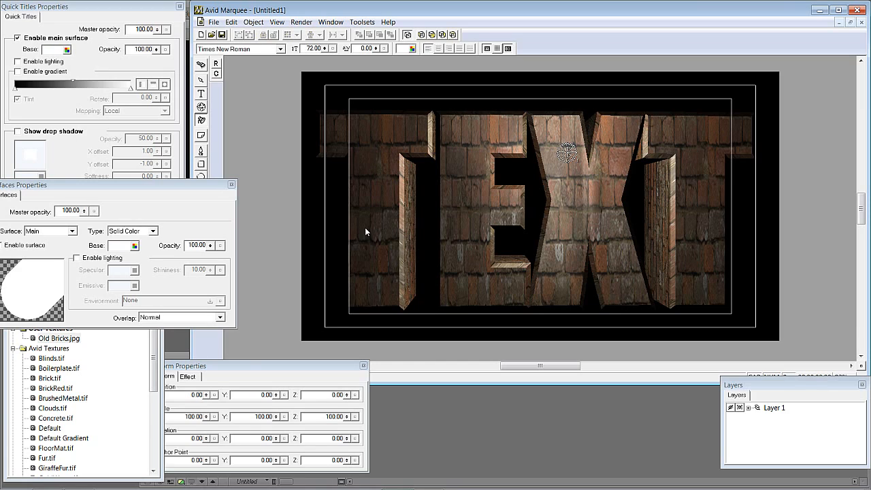
- Try shifting the title texture's offset, then return both X and Y offsets to 0
{"action": "left_click", "coordinate": [379, 133]}
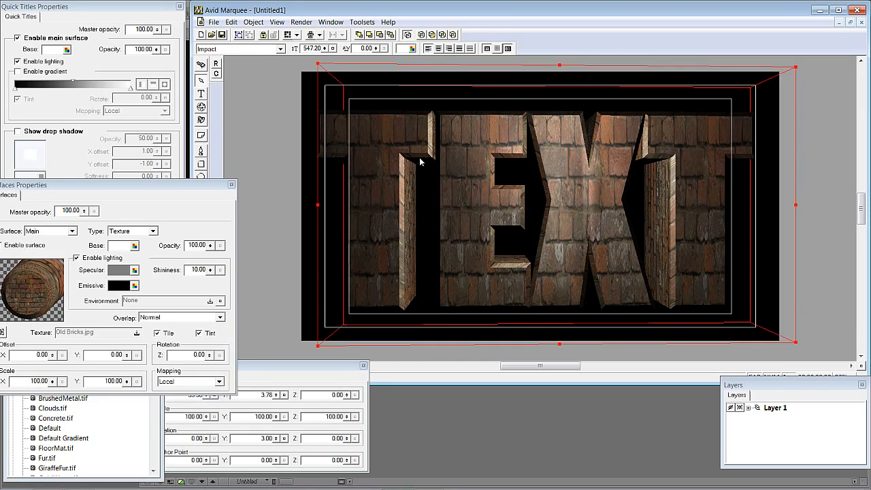
{"action": "left_click_drag", "start_coordinate": [180, 200], "coordinate": [212, 156]}
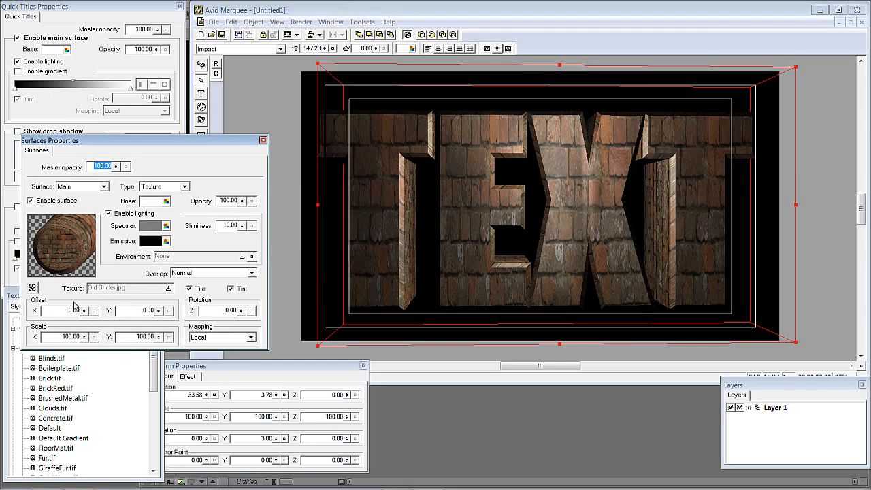
{"action": "mouse_move", "coordinate": [83, 310]}
{"action": "left_mouse_down"}
{"action": "mouse_move", "coordinate": [83, 291]}
{"action": "mouse_move", "coordinate": [88, 334]}
{"action": "mouse_move", "coordinate": [89, 324]}
{"action": "left_mouse_up"}
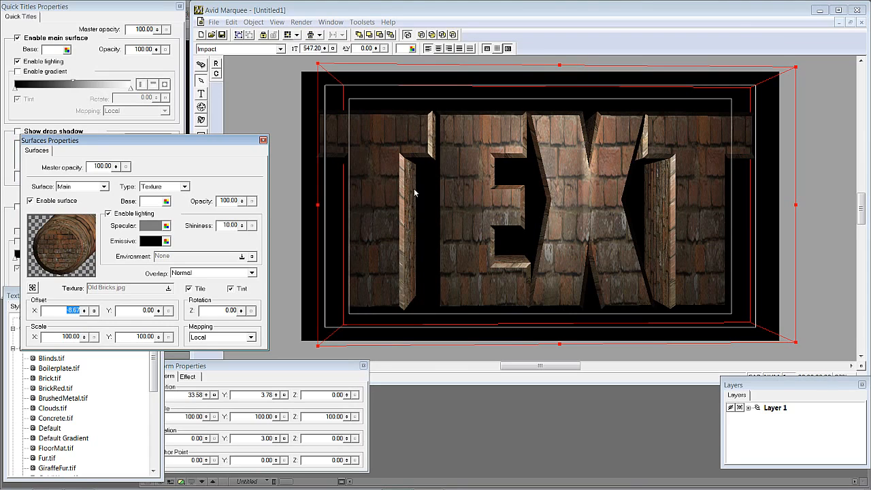
{"action": "left_click_drag", "start_coordinate": [169, 143], "coordinate": [165, 73]}
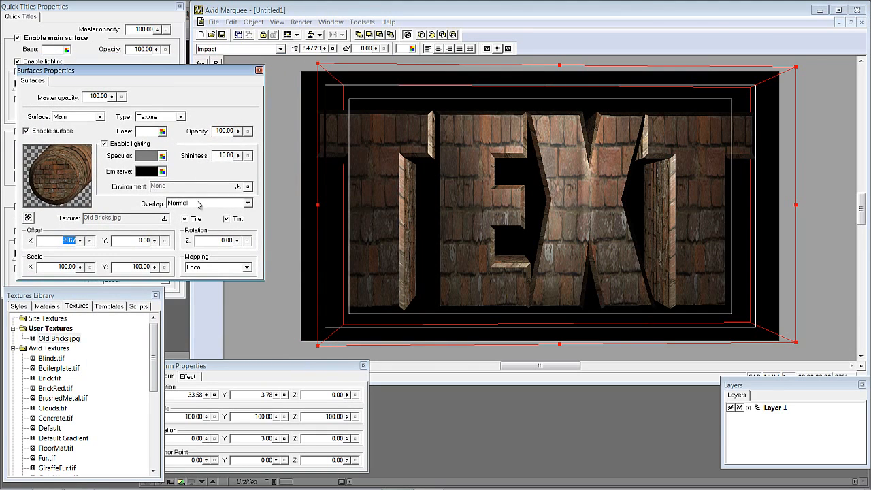
{"action": "mouse_move", "coordinate": [80, 241]}
{"action": "left_mouse_down"}
{"action": "mouse_move", "coordinate": [85, 217]}
{"action": "mouse_move", "coordinate": [87, 250]}
{"action": "mouse_move", "coordinate": [87, 242]}
{"action": "left_mouse_up"}
{"action": "mouse_move", "coordinate": [155, 241]}
{"action": "left_mouse_down"}
{"action": "mouse_move", "coordinate": [155, 225]}
{"action": "mouse_move", "coordinate": [154, 241]}
{"action": "left_mouse_up"}
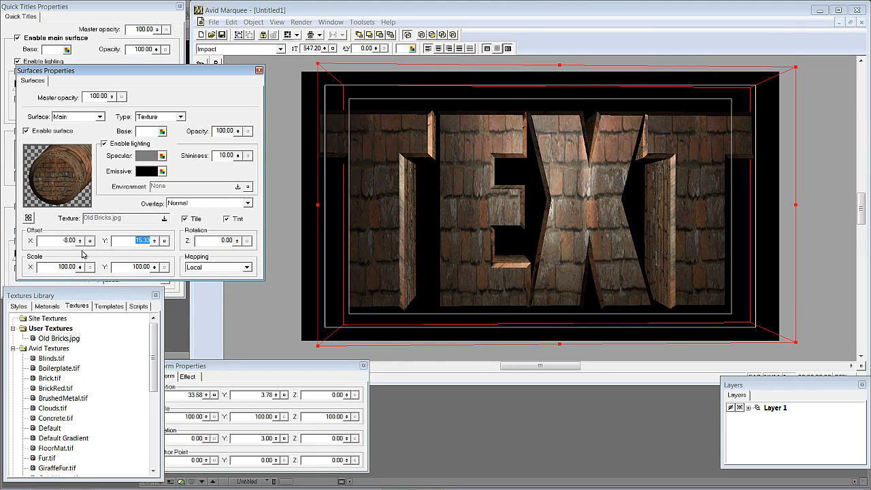
{"action": "type", "text": "0"}
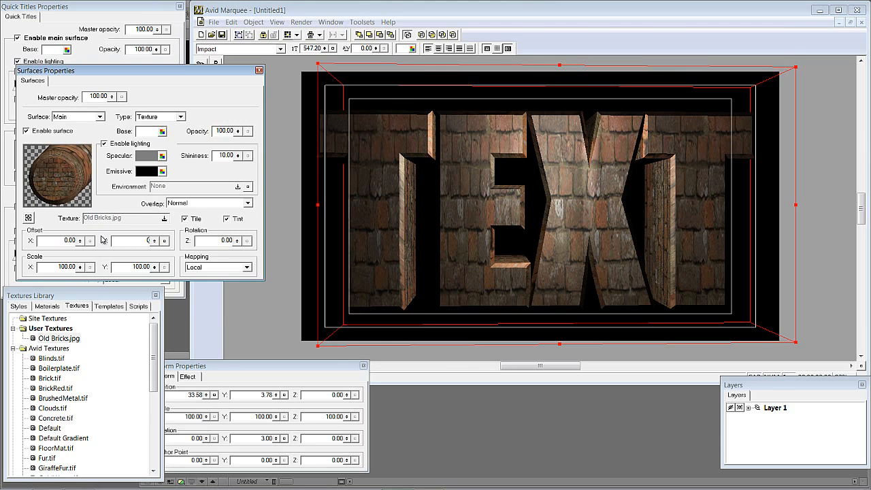
{"action": "key", "text": "Tab"}
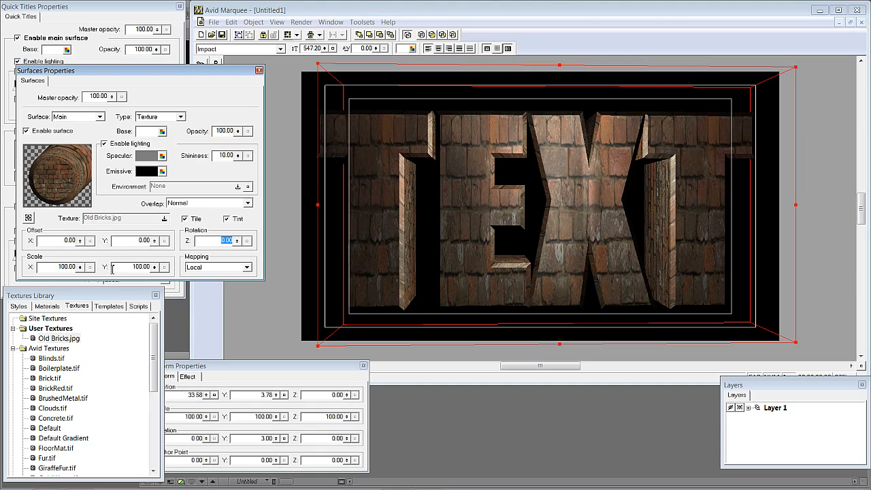
- Set the title texture's scale to 50 on X and 40 on Y
{"action": "left_click_drag", "start_coordinate": [59, 267], "coordinate": [96, 267]}
{"action": "type", "text": "50"}
{"action": "key", "text": "Tab"}
{"action": "type", "text": "50"}
{"action": "key", "text": "Tab"}
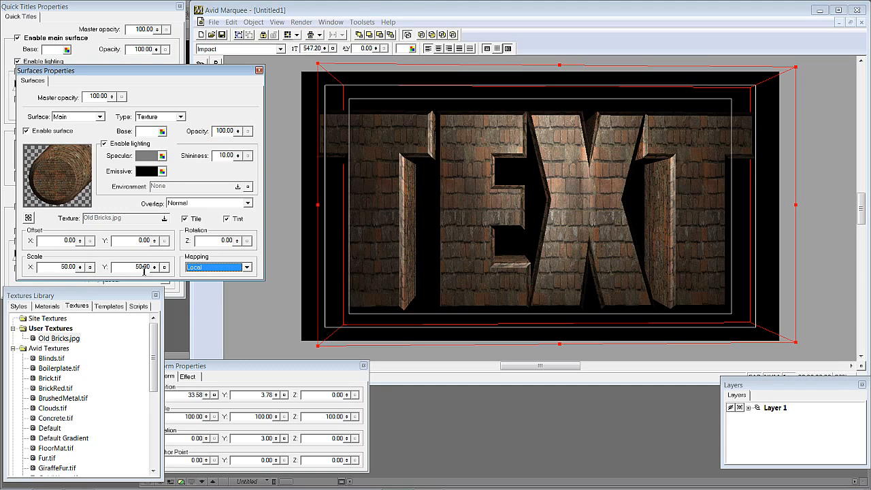
{"action": "left_click_drag", "start_coordinate": [133, 269], "coordinate": [173, 270]}
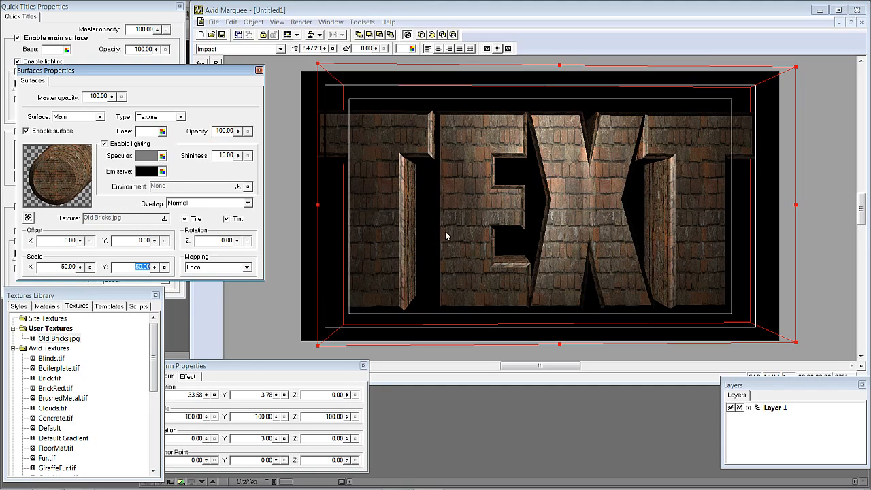
{"action": "type", "text": "40"}
{"action": "key", "text": "Tab"}
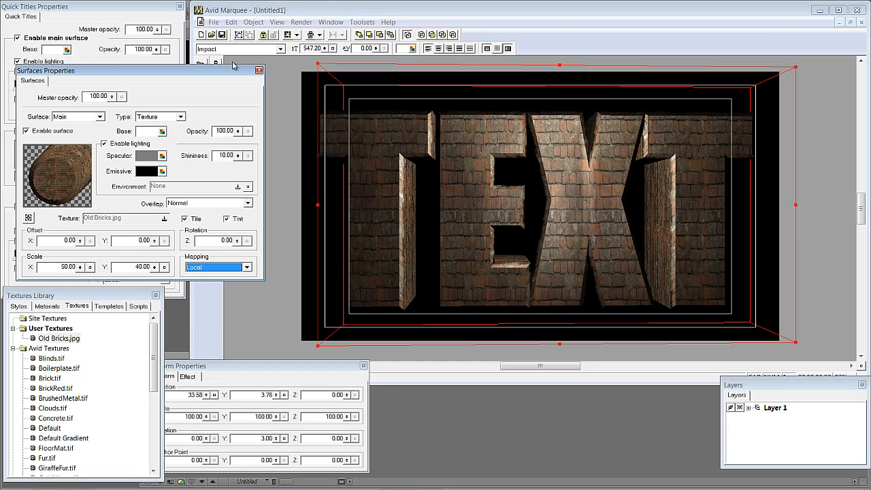
- Rotate the title about its vertical axis to about -8°
{"action": "left_click_drag", "start_coordinate": [233, 71], "coordinate": [136, 99]}
{"action": "left_click", "coordinate": [201, 106]}
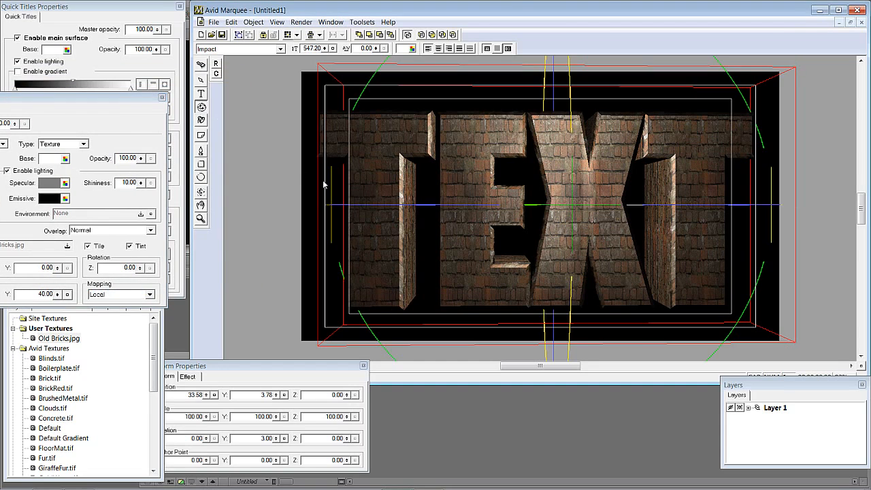
{"action": "mouse_move", "coordinate": [377, 205]}
{"action": "left_mouse_down"}
{"action": "mouse_move", "coordinate": [405, 202]}
{"action": "mouse_move", "coordinate": [362, 210]}
{"action": "left_mouse_up"}
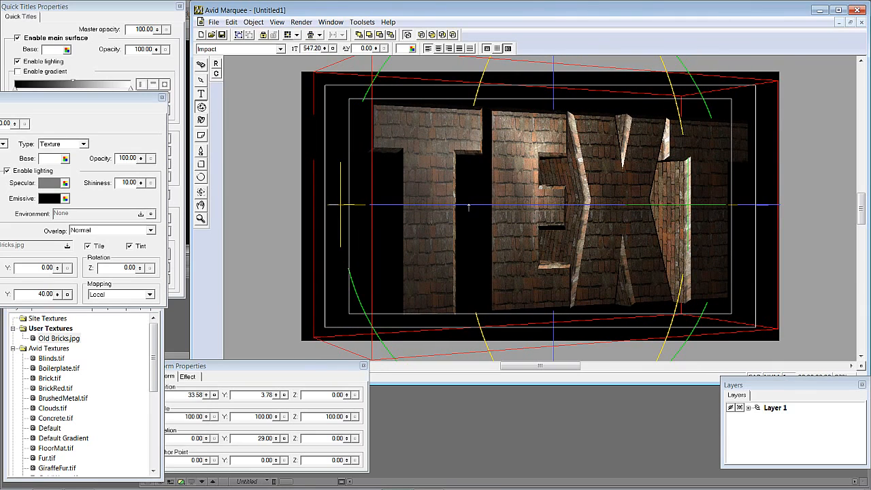
{"action": "mouse_move", "coordinate": [416, 204]}
{"action": "left_mouse_down"}
{"action": "mouse_move", "coordinate": [385, 209]}
{"action": "mouse_move", "coordinate": [409, 203]}
{"action": "left_mouse_up"}
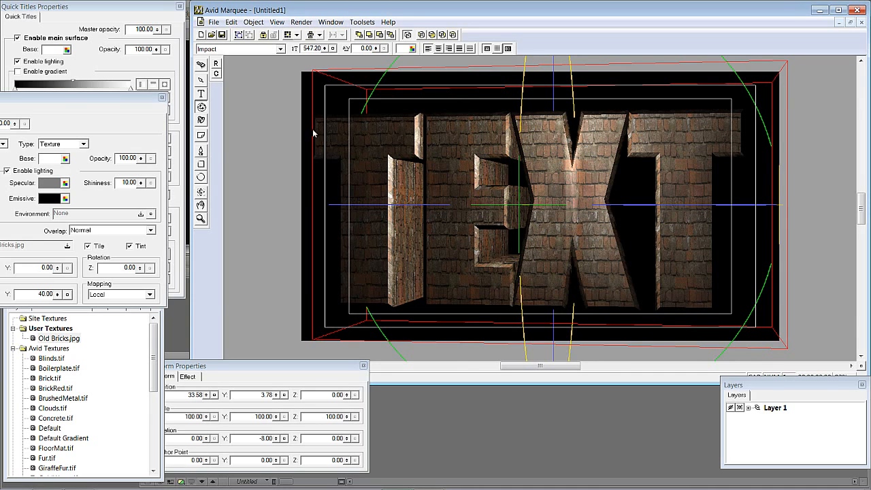
- Add grass.jpg from the Textures folder as a new user texture in the Textures Library
{"action": "left_click_drag", "start_coordinate": [63, 97], "coordinate": [320, 38]}
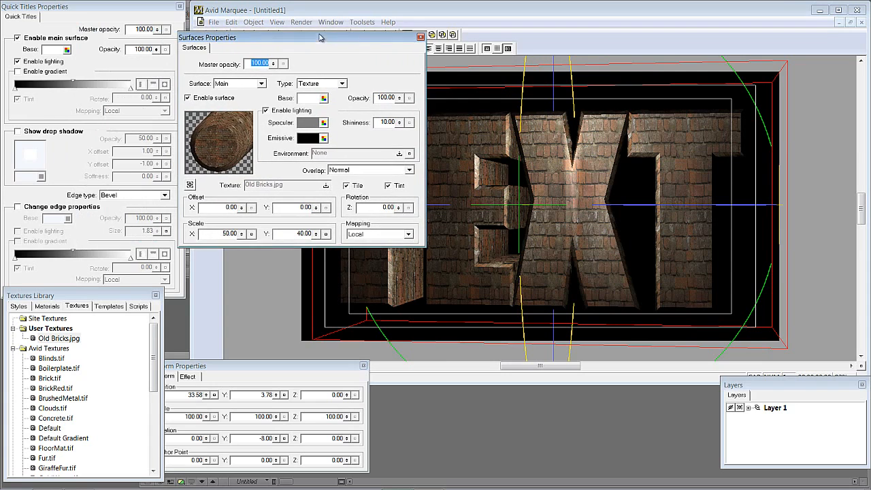
{"action": "left_click", "coordinate": [59, 339]}
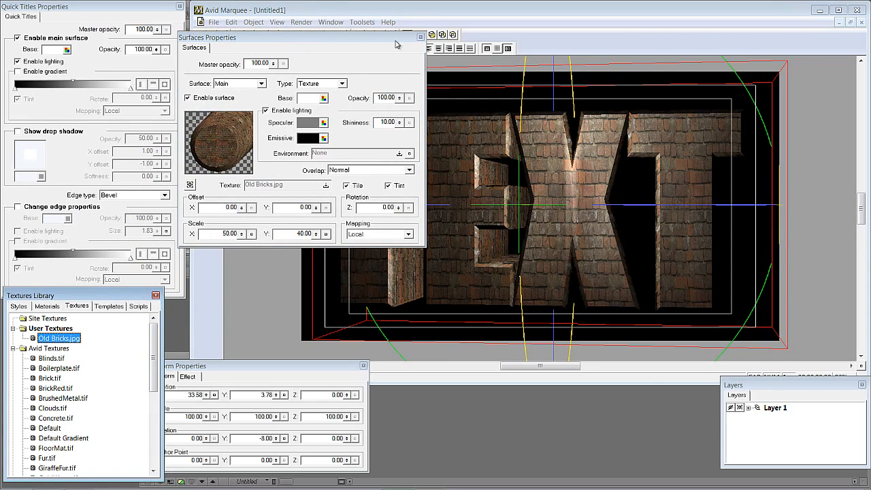
{"action": "left_click_drag", "start_coordinate": [337, 39], "coordinate": [620, 412]}
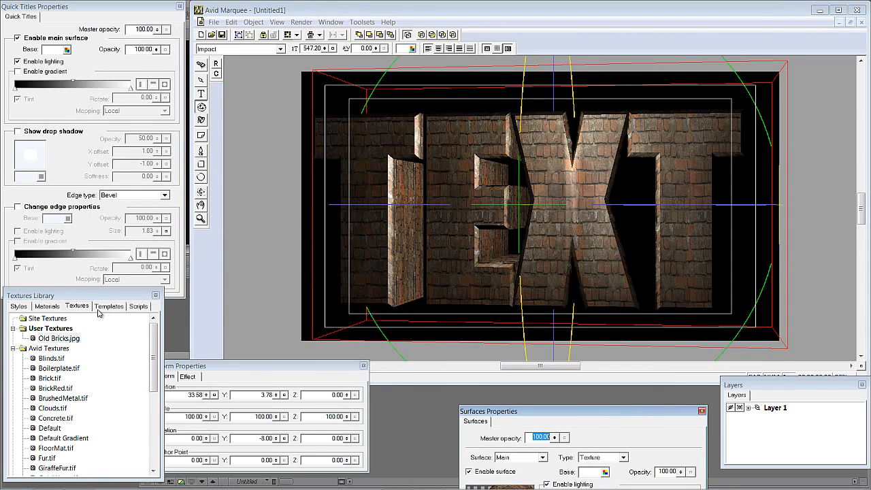
{"action": "left_click", "coordinate": [37, 340]}
{"action": "right_click", "coordinate": [46, 329]}
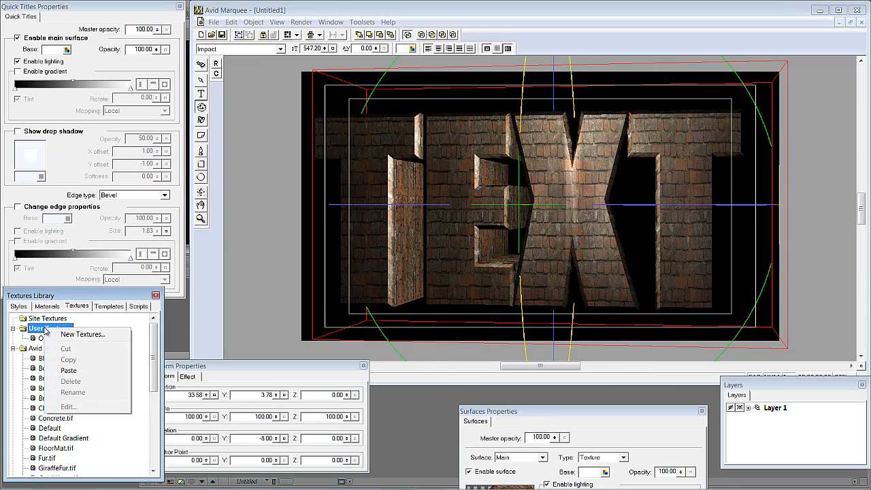
{"action": "left_click", "coordinate": [82, 334]}
{"action": "scroll", "coordinate": [70, 327], "scroll_direction": "down", "scroll_amount": 2}
{"action": "left_click", "coordinate": [202, 278]}
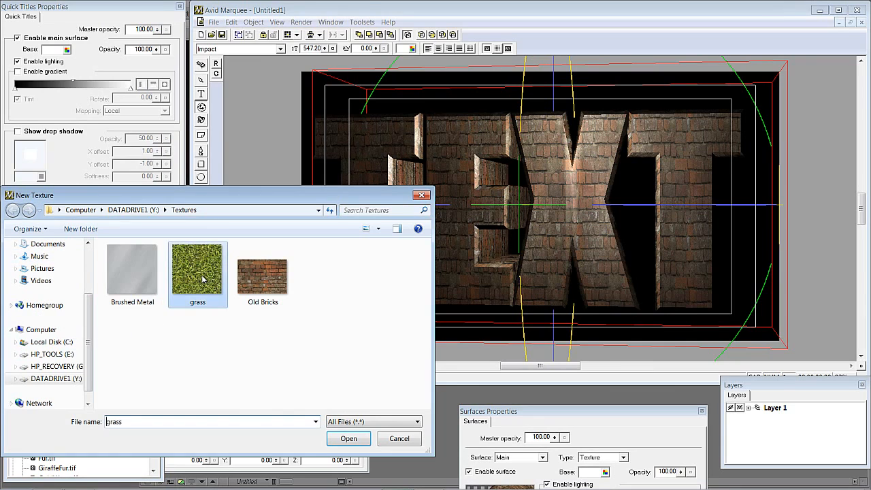
{"action": "double_click", "coordinate": [202, 277]}
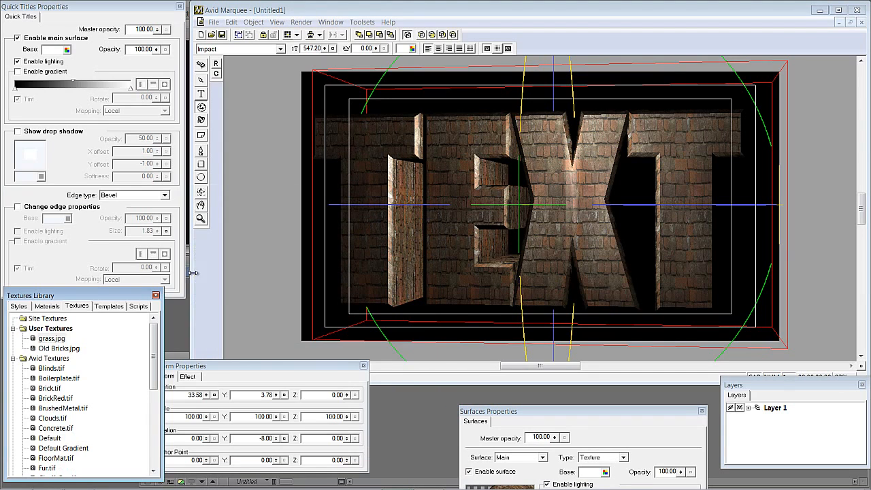
- Add Brushed Metal from the Textures folder as another new user texture
{"action": "right_click", "coordinate": [52, 329]}
{"action": "left_click", "coordinate": [82, 335]}
{"action": "scroll", "coordinate": [68, 333], "scroll_direction": "down", "scroll_amount": 2}
{"action": "left_click", "coordinate": [134, 275]}
{"action": "double_click", "coordinate": [134, 275]}
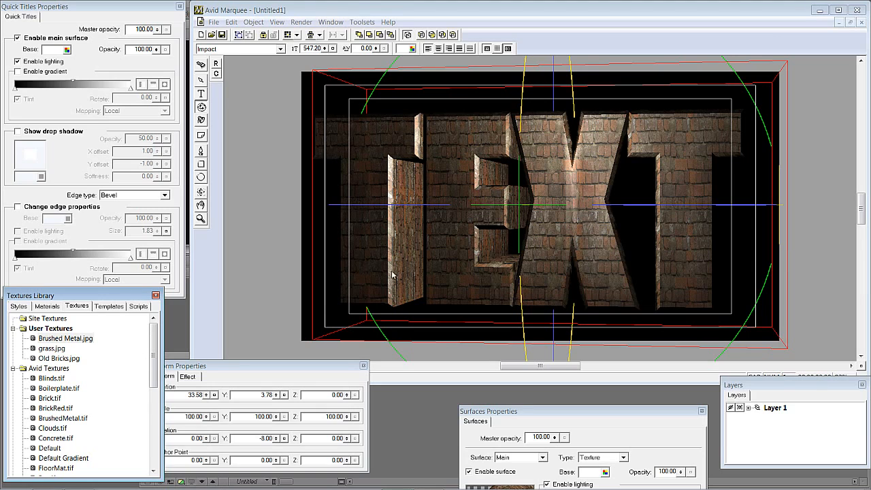
- Rotate the title about its vertical axis to about 47°
{"action": "left_click_drag", "start_coordinate": [415, 205], "coordinate": [389, 211]}
{"action": "left_click", "coordinate": [202, 123]}
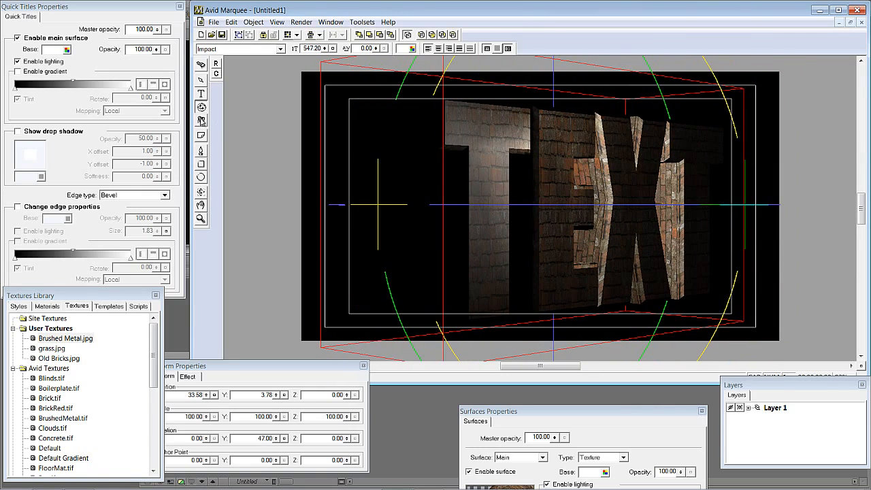
- Add a second light and position it in front of the left side of the title
{"action": "right_click", "coordinate": [353, 125]}
{"action": "left_click", "coordinate": [367, 132]}
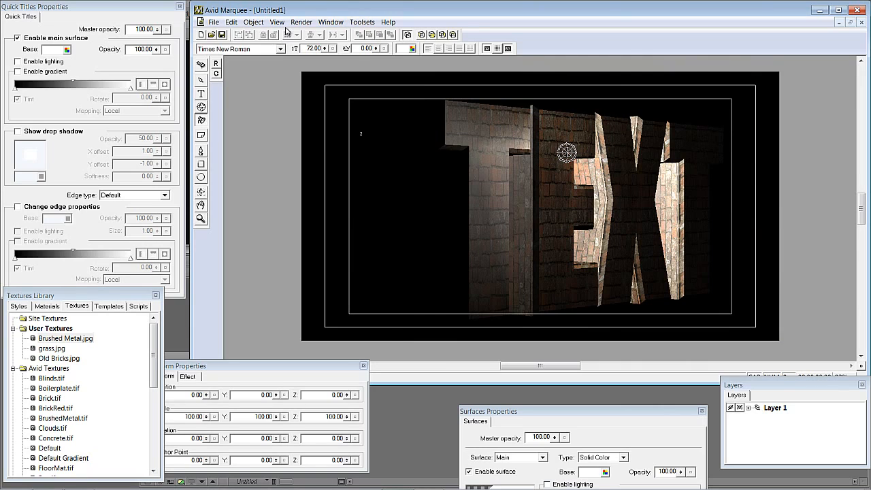
{"action": "key", "text": "ctrl+5"}
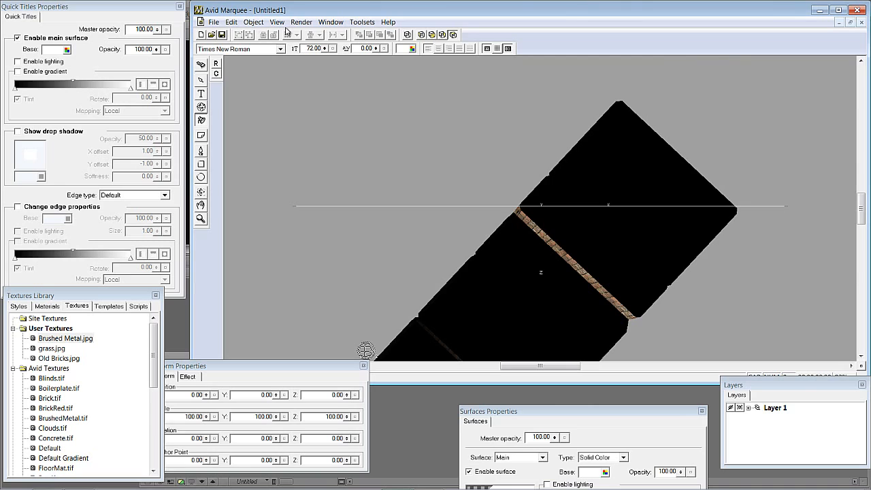
{"action": "left_click_drag", "start_coordinate": [861, 208], "coordinate": [862, 232]}
{"action": "left_click_drag", "start_coordinate": [366, 138], "coordinate": [459, 353]}
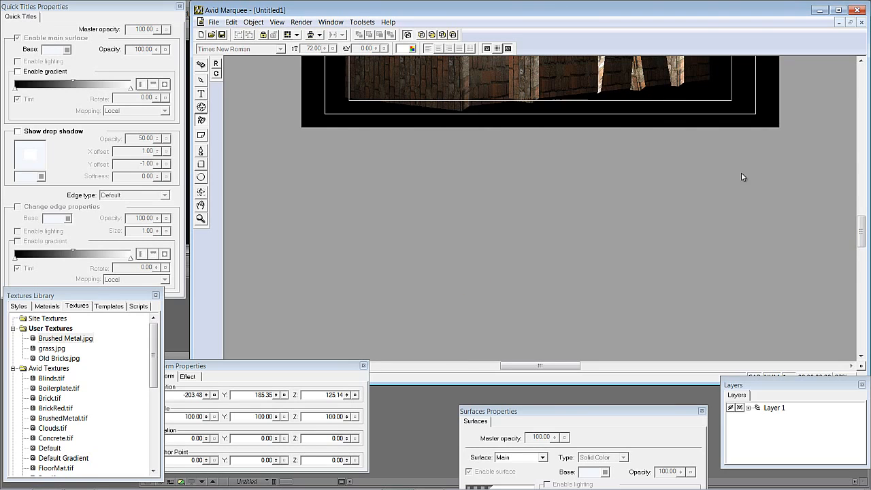
{"action": "left_click_drag", "start_coordinate": [862, 232], "coordinate": [862, 212]}
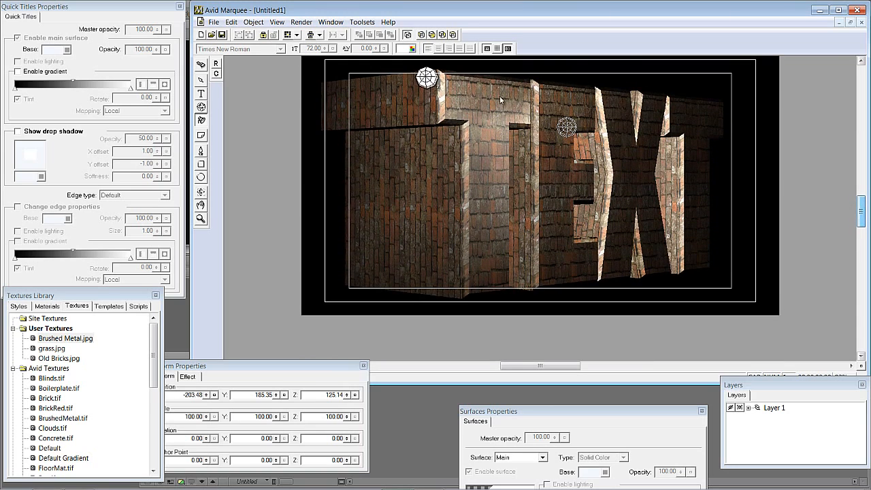
{"action": "left_click_drag", "start_coordinate": [427, 78], "coordinate": [385, 185]}
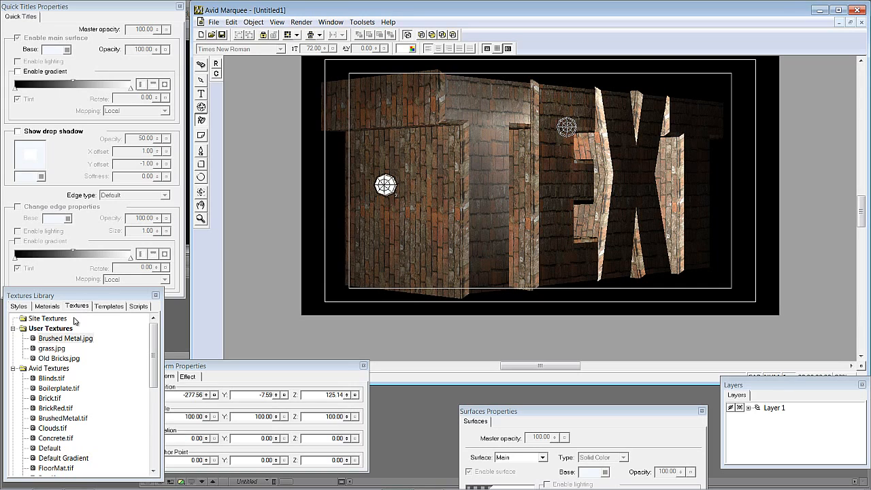
- Try the grass texture on the title's front face and undo the change
{"action": "left_click", "coordinate": [52, 349]}
{"action": "left_click_drag", "start_coordinate": [53, 349], "coordinate": [384, 230]}
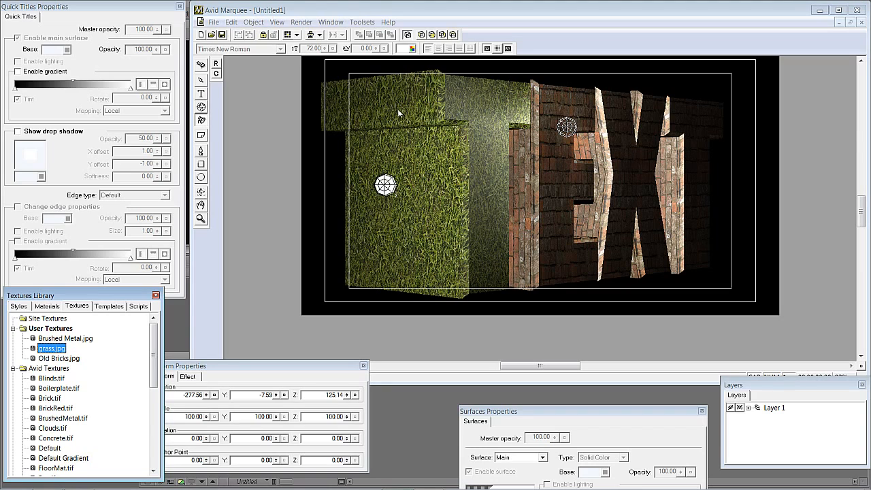
{"action": "key", "text": "ctrl+z"}
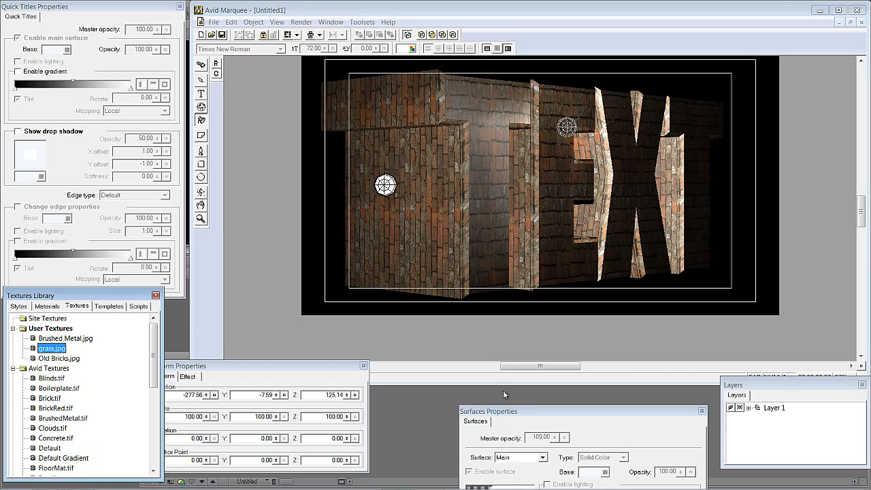
- Select the title and apply the grass.jpg texture to its extruded sides
{"action": "left_click_drag", "start_coordinate": [512, 411], "coordinate": [436, 258]}
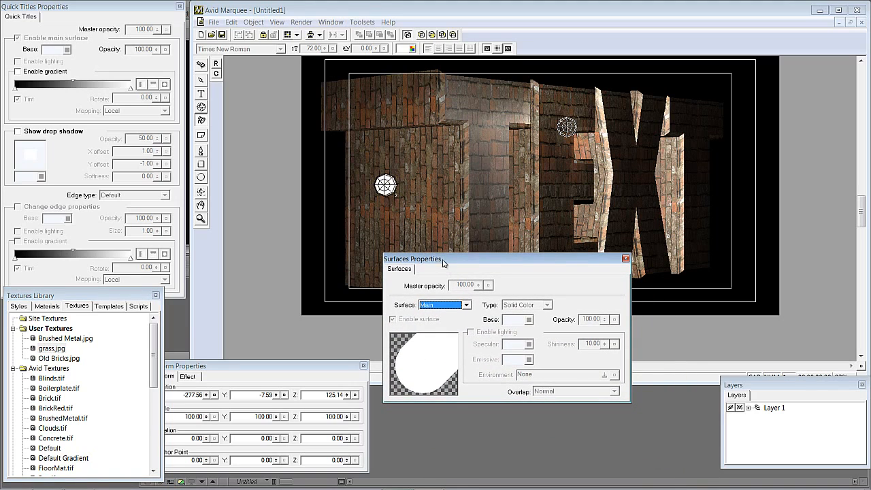
{"action": "left_click", "coordinate": [201, 80]}
{"action": "left_click", "coordinate": [422, 100]}
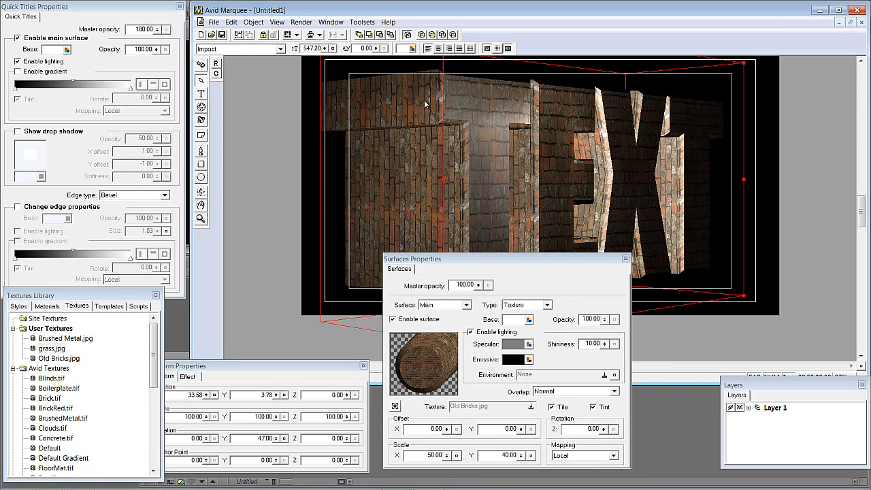
{"action": "left_click_drag", "start_coordinate": [449, 259], "coordinate": [461, 203]}
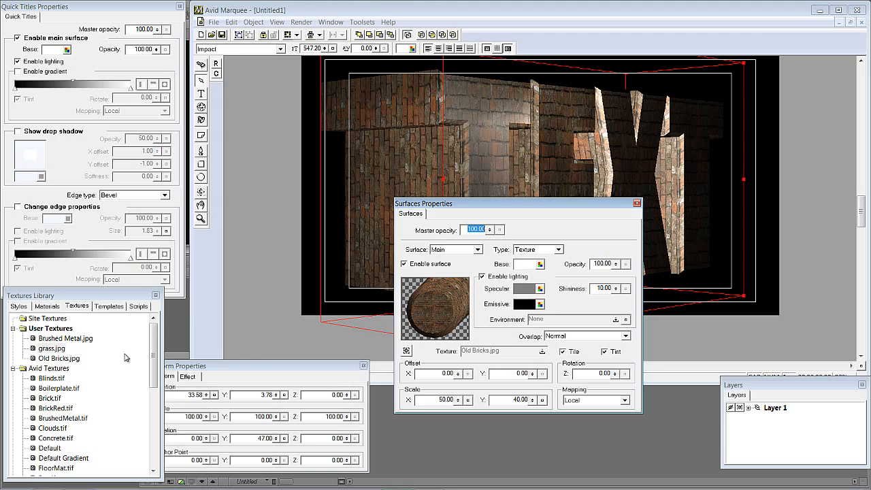
{"action": "left_click_drag", "start_coordinate": [58, 350], "coordinate": [463, 291]}
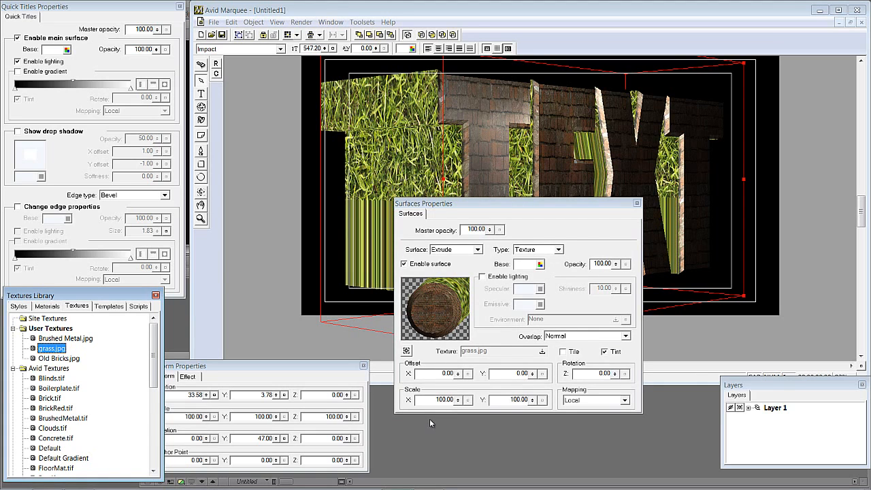
- Enable tiling for the extrusion's grass texture and set its scale to 50 by 50
{"action": "left_click_drag", "start_coordinate": [471, 208], "coordinate": [525, 224]}
{"action": "left_click", "coordinate": [591, 364]}
{"action": "double_click", "coordinate": [495, 420]}
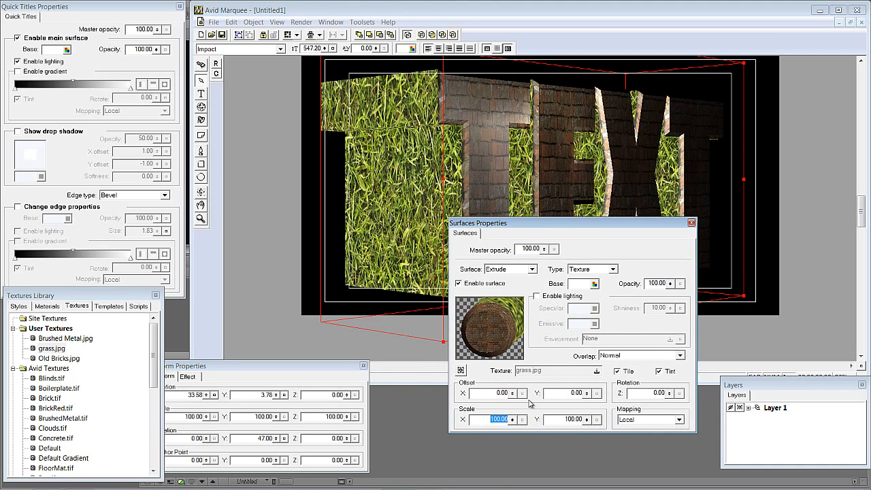
{"action": "type", "text": "50"}
{"action": "key", "text": "Tab"}
{"action": "type", "text": "50"}
{"action": "key", "text": "Tab"}
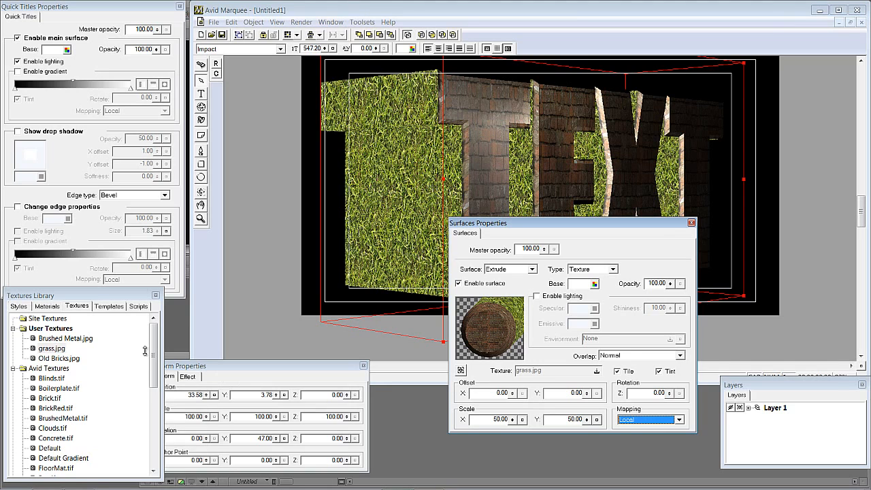
- Enable the edge surface with the Brushed Metal texture
{"action": "left_click", "coordinate": [518, 317]}
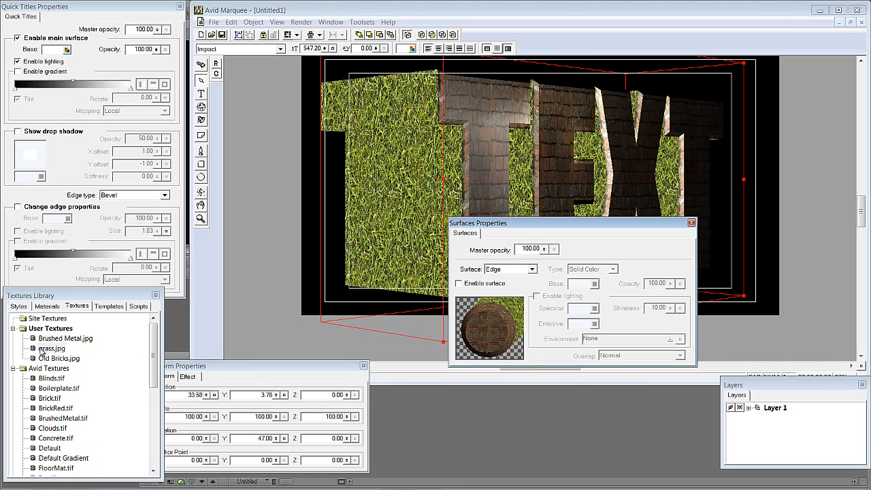
{"action": "left_click", "coordinate": [459, 283]}
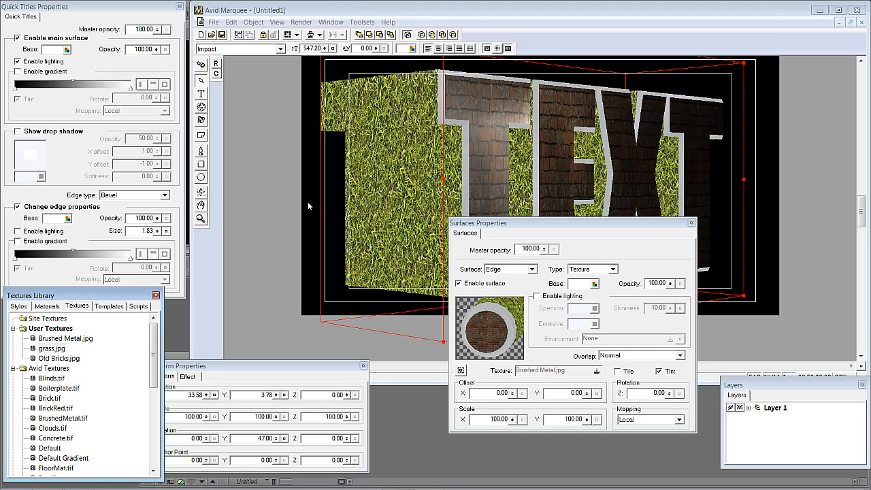
- Switch the extrusion surface type to Gradient
{"action": "left_click", "coordinate": [512, 305]}
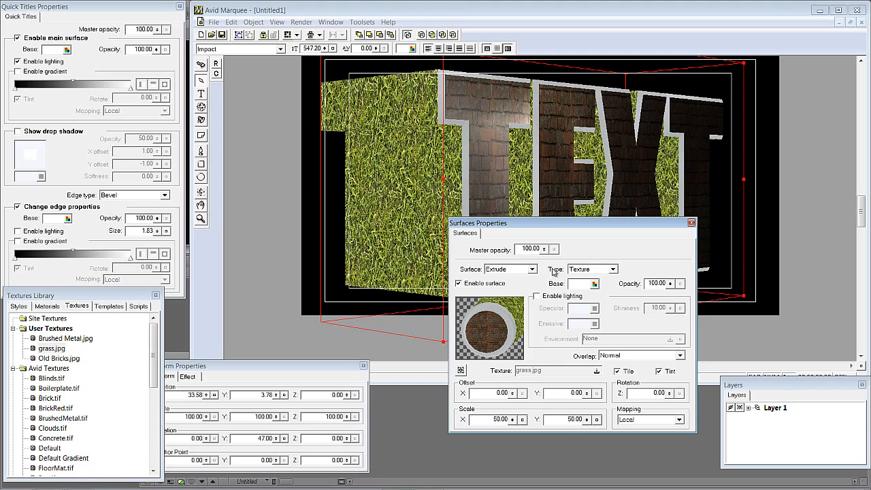
{"action": "left_click", "coordinate": [612, 269]}
{"action": "left_click", "coordinate": [608, 286]}
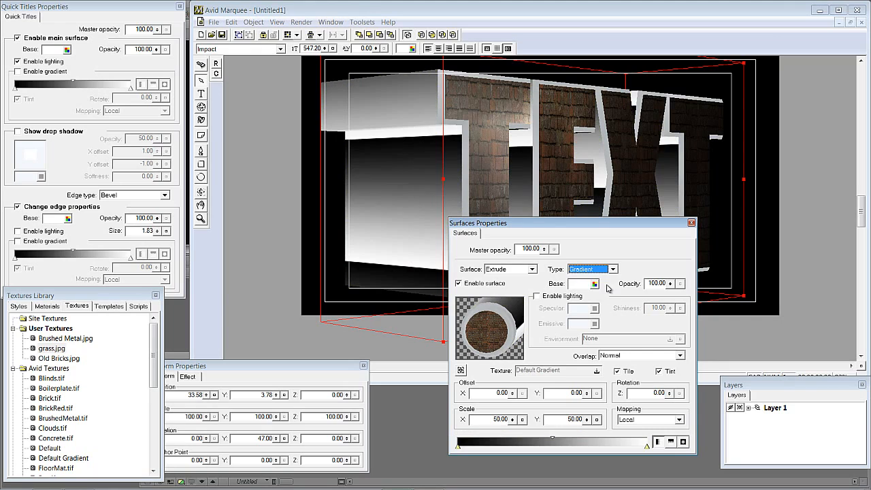
- Set the extrusion to a solid light grey colour sampled from the canvas and close the surfaces dialog
{"action": "left_click", "coordinate": [612, 269]}
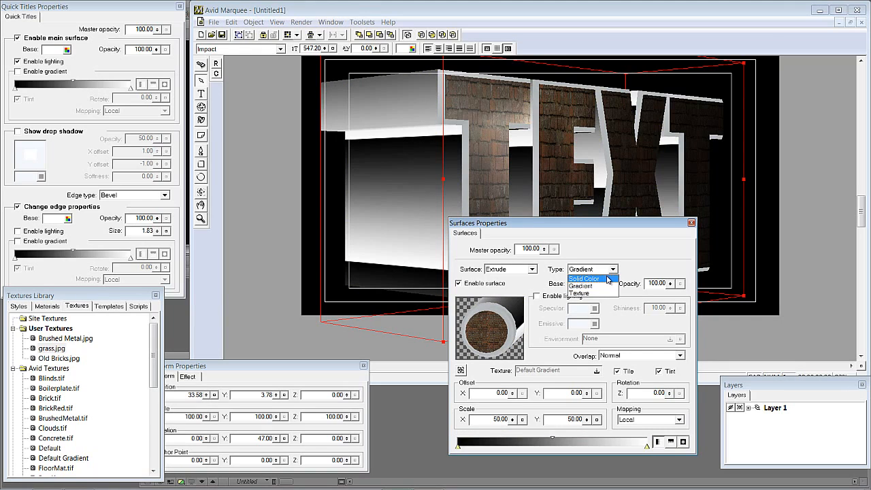
{"action": "left_click", "coordinate": [603, 279]}
{"action": "left_click", "coordinate": [595, 284]}
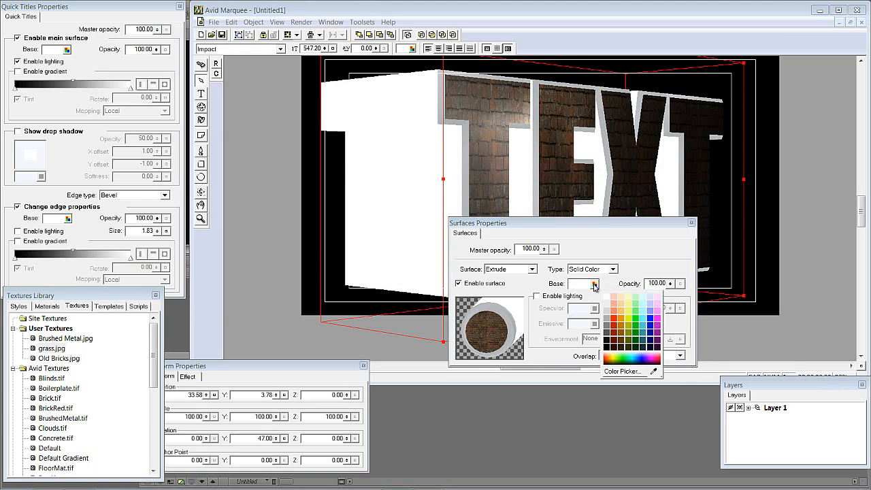
{"action": "left_click", "coordinate": [658, 368]}
{"action": "left_click_drag", "start_coordinate": [659, 368], "coordinate": [432, 249]}
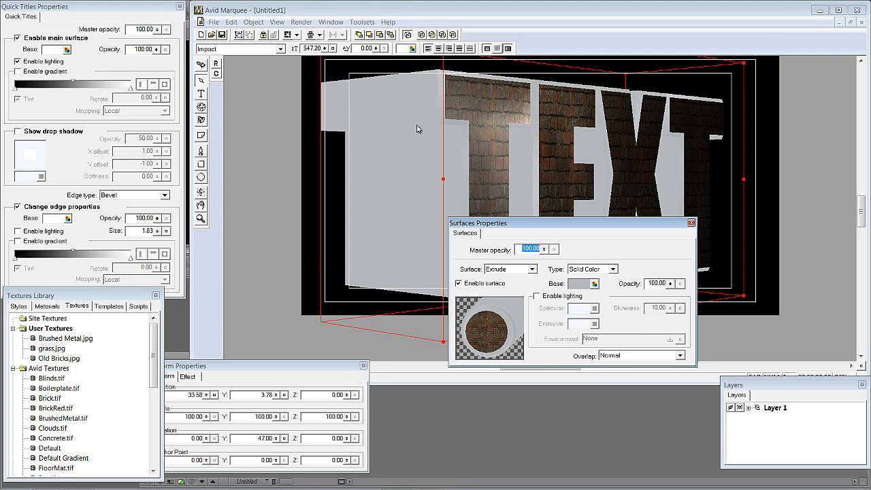
{"action": "left_click", "coordinate": [692, 222]}
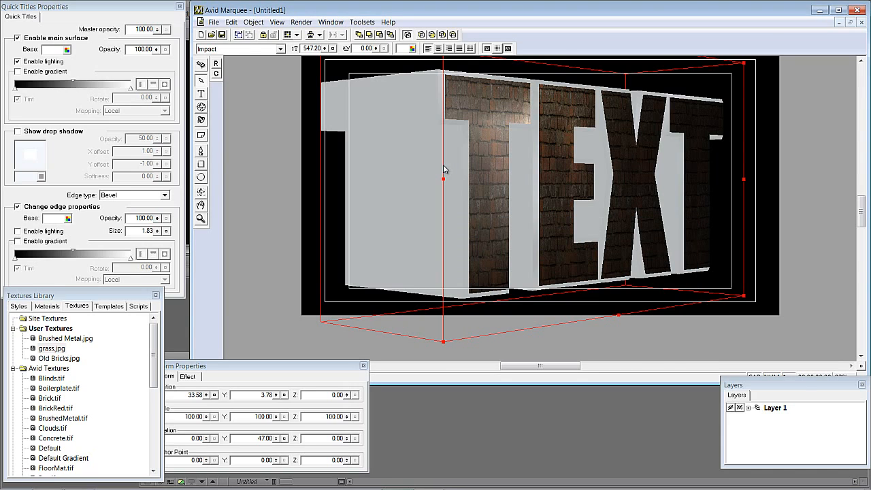
- Replace the title with new text reading CREATIVE COW
{"action": "key", "text": "Delete"}
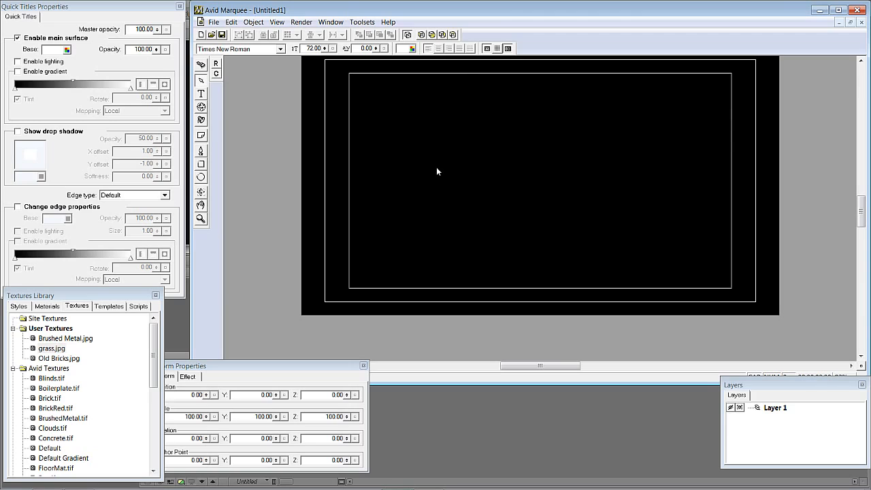
{"action": "left_click", "coordinate": [201, 93]}
{"action": "left_click", "coordinate": [402, 182]}
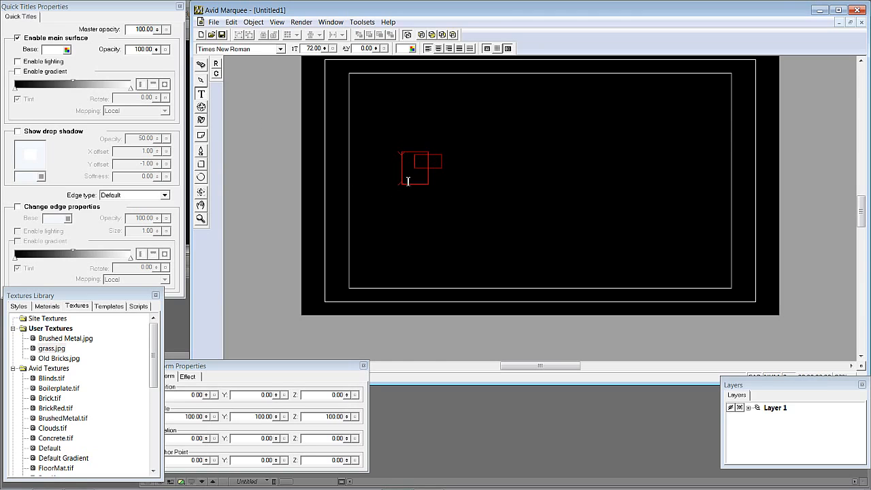
{"action": "key", "text": "Caps_Lock"}
{"action": "type", "text": "CR"}
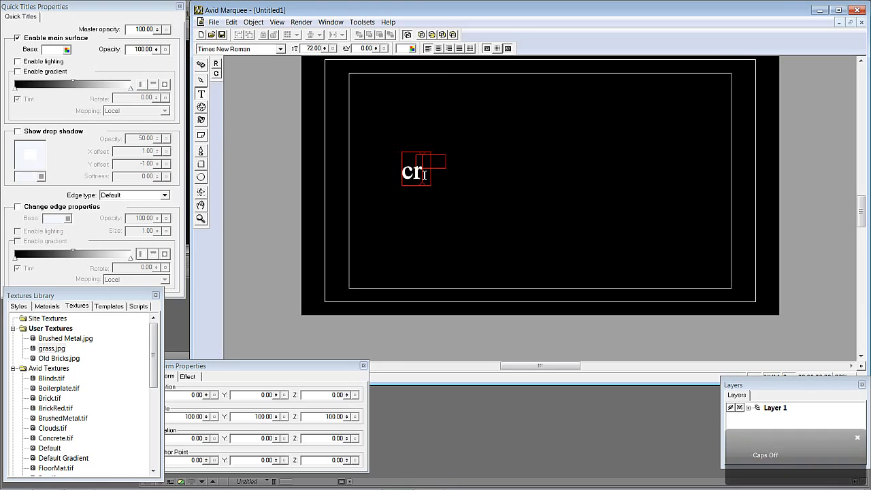
{"action": "type", "text": "EATIVE COW"}
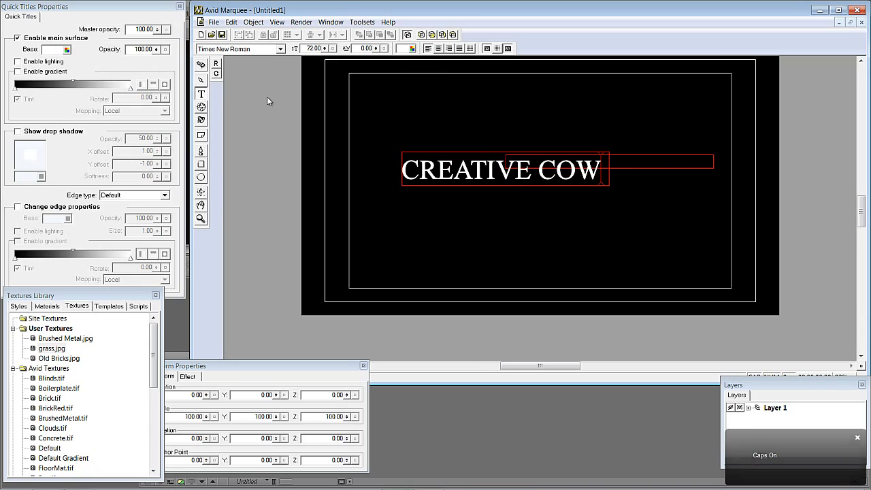
{"action": "key", "text": "Escape"}
- Set the text's font to Impact and move it toward the upper left of the frame
{"action": "left_click", "coordinate": [279, 49]}
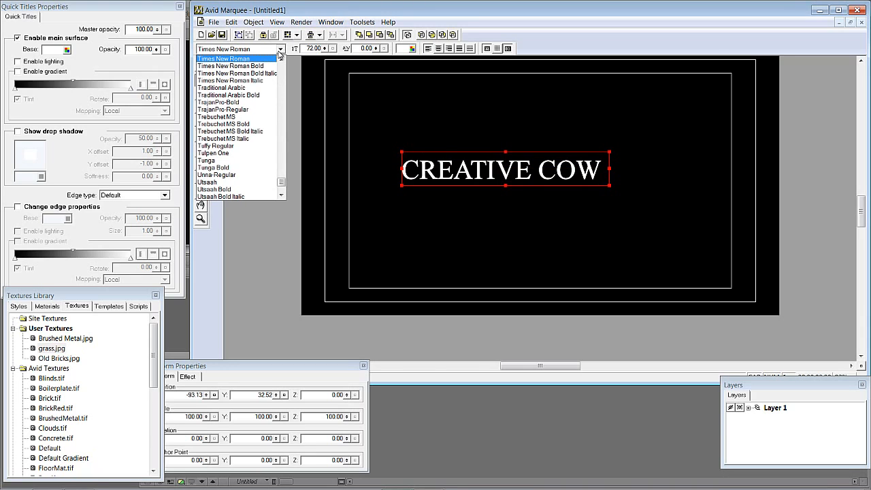
{"action": "key", "text": "i"}
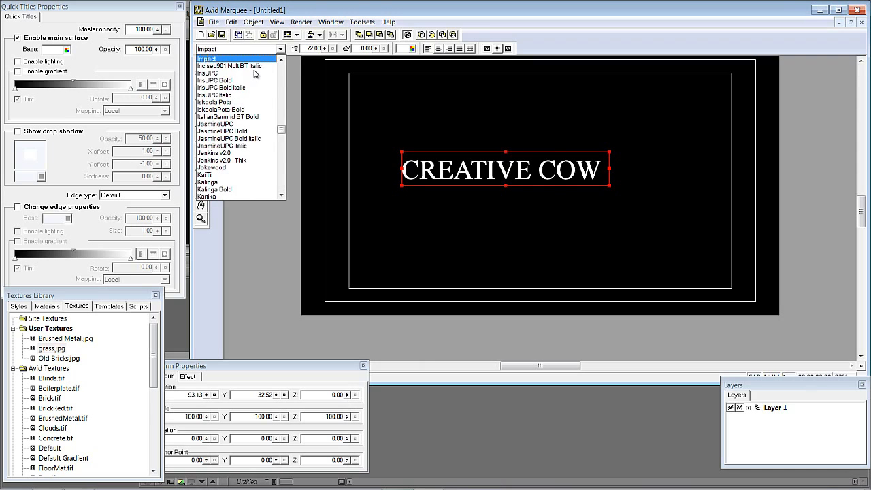
{"action": "key", "text": "Return"}
{"action": "left_click_drag", "start_coordinate": [420, 169], "coordinate": [368, 147]}
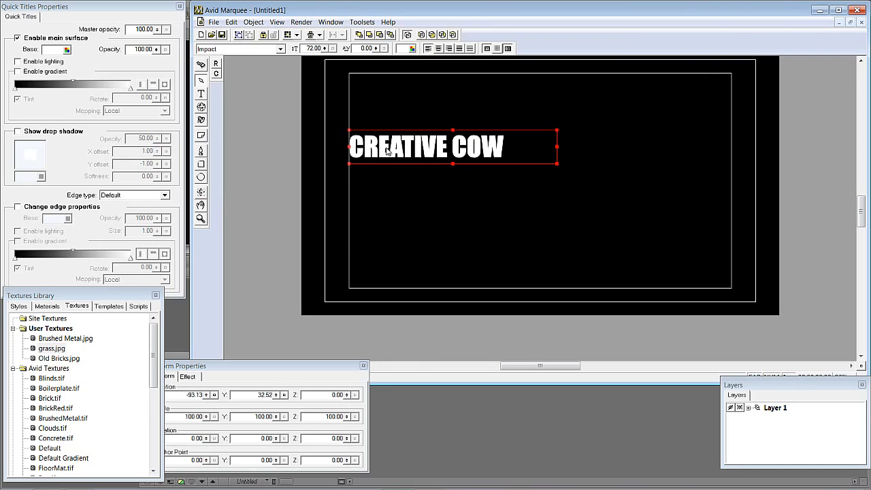
- Widen the text box across the title-safe area and enlarge the font size to 175.2
{"action": "left_click_drag", "start_coordinate": [556, 165], "coordinate": [732, 238]}
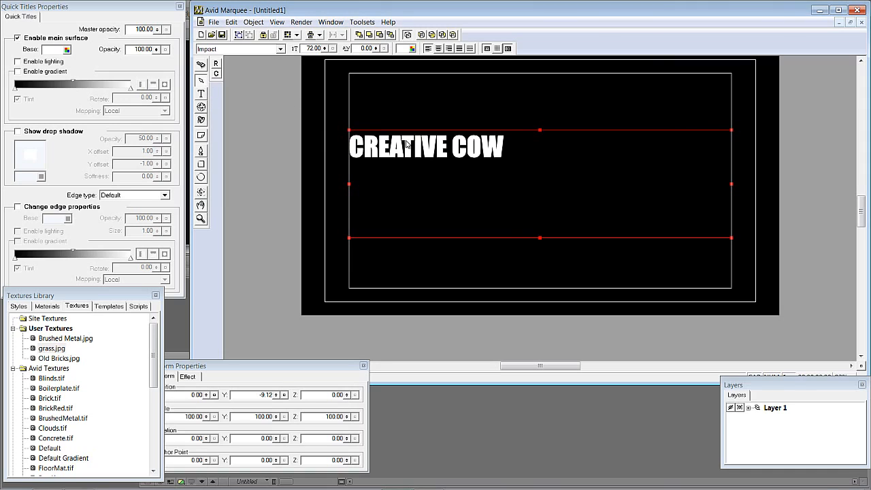
{"action": "left_click_drag", "start_coordinate": [324, 48], "coordinate": [326, 29]}
- Extrude the text to a depth of 74.67 and enable lighting on its main surface
{"action": "left_click", "coordinate": [189, 377]}
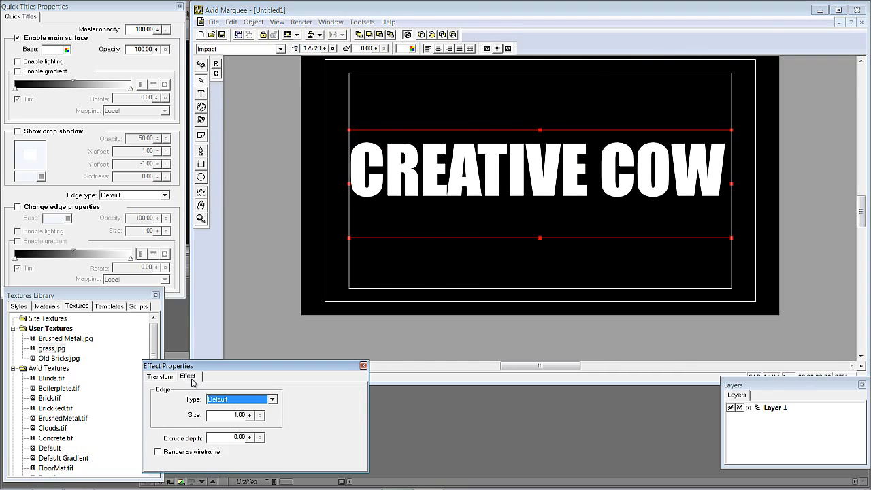
{"action": "left_click_drag", "start_coordinate": [250, 437], "coordinate": [265, 320]}
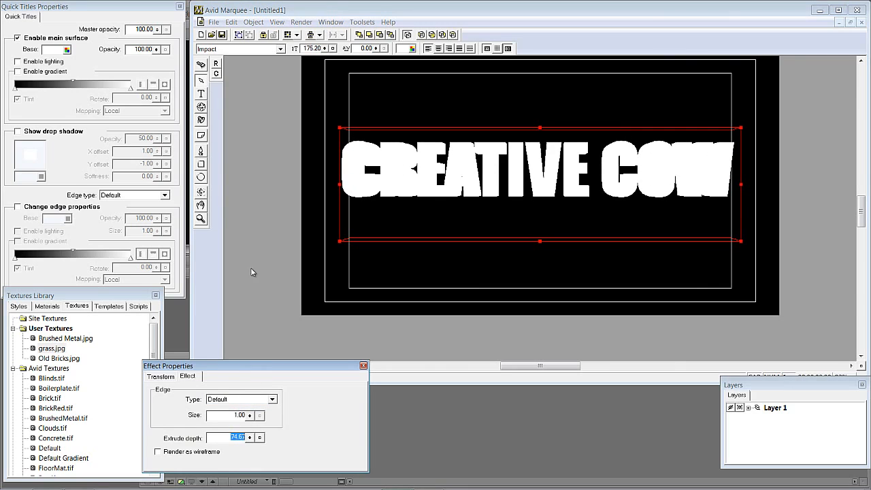
{"action": "left_click", "coordinate": [32, 62]}
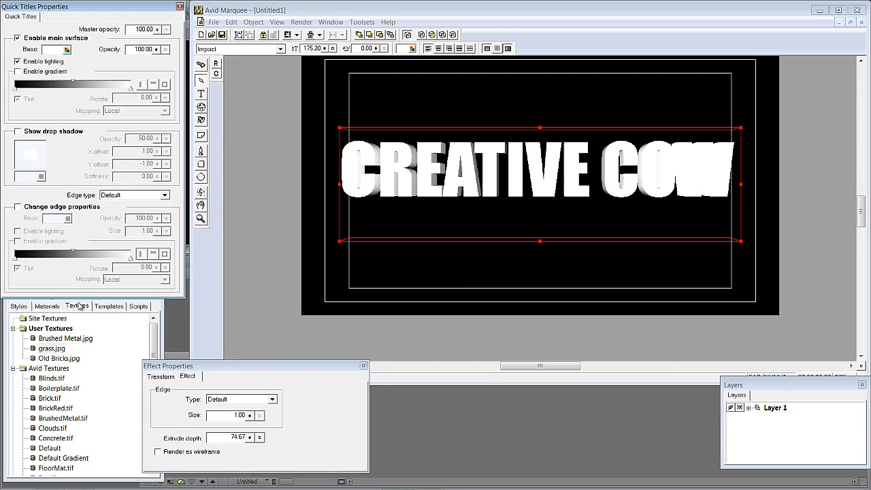
- Apply the Brushed Metal texture to the text's face
{"action": "left_click", "coordinate": [52, 340]}
{"action": "left_click_drag", "start_coordinate": [51, 339], "coordinate": [362, 184]}
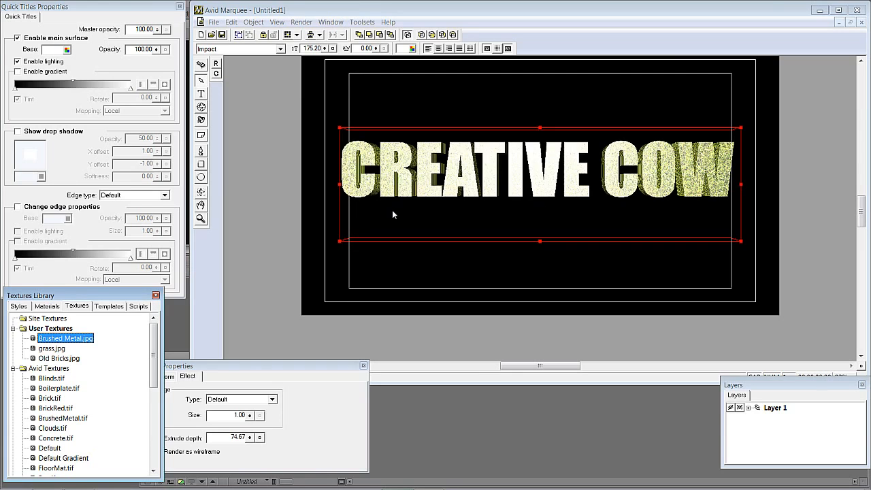
- Tilt the title slightly about its horizontal axis
{"action": "left_click", "coordinate": [202, 108]}
{"action": "mouse_move", "coordinate": [422, 184]}
{"action": "left_mouse_down"}
{"action": "mouse_move", "coordinate": [461, 179]}
{"action": "mouse_move", "coordinate": [397, 193]}
{"action": "mouse_move", "coordinate": [419, 192]}
{"action": "left_mouse_up"}
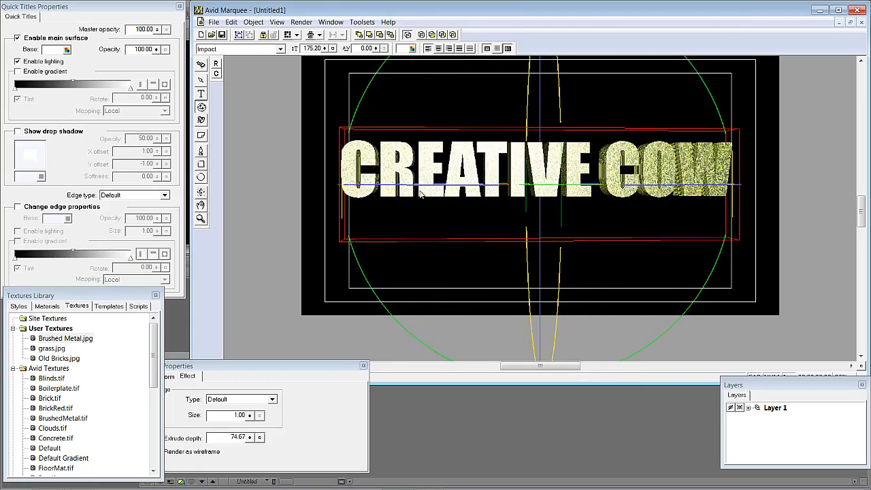
{"action": "left_click", "coordinate": [332, 22]}
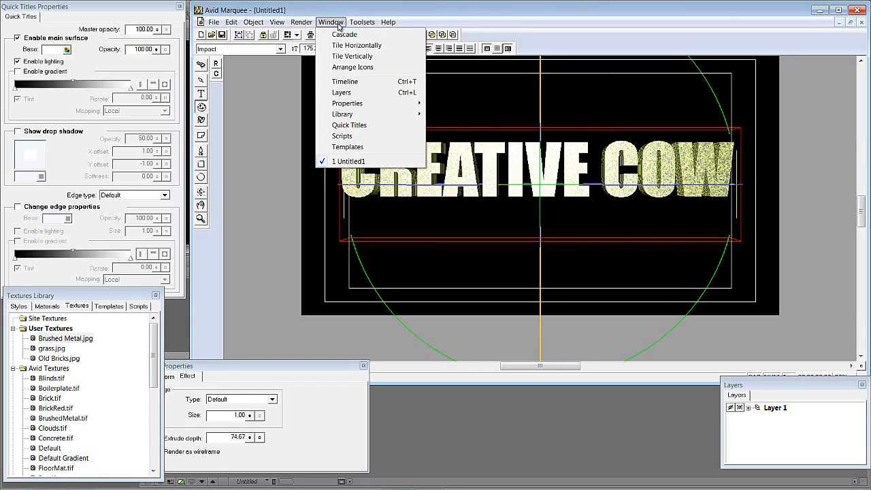
- Open the title's surface properties and enable tiling for its grass.jpg main-surface texture
{"action": "mouse_move", "coordinate": [339, 105]}
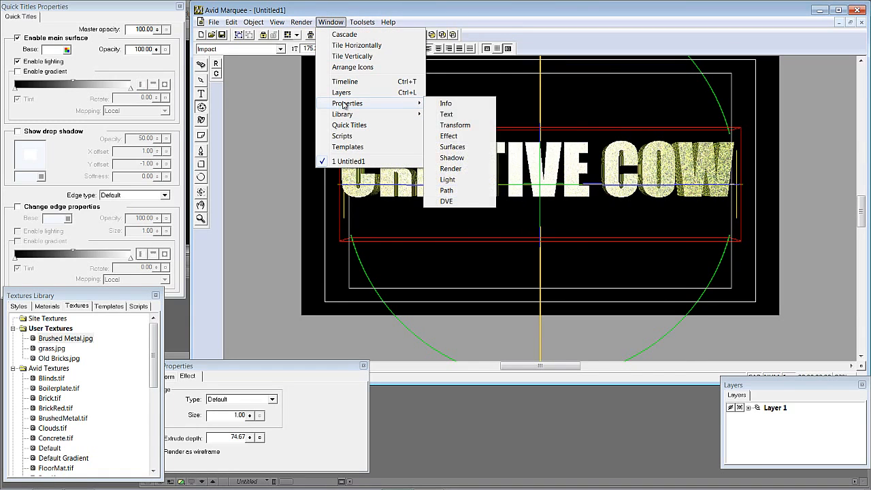
{"action": "left_click", "coordinate": [453, 146]}
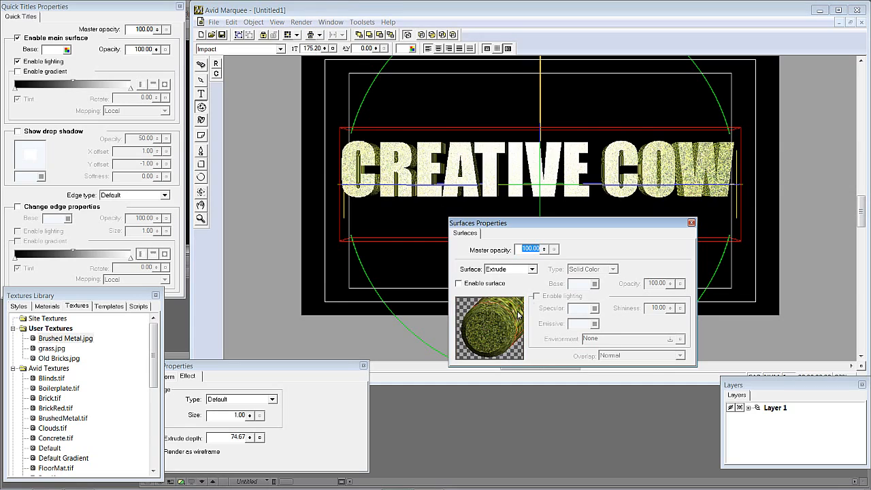
{"action": "left_click", "coordinate": [385, 165]}
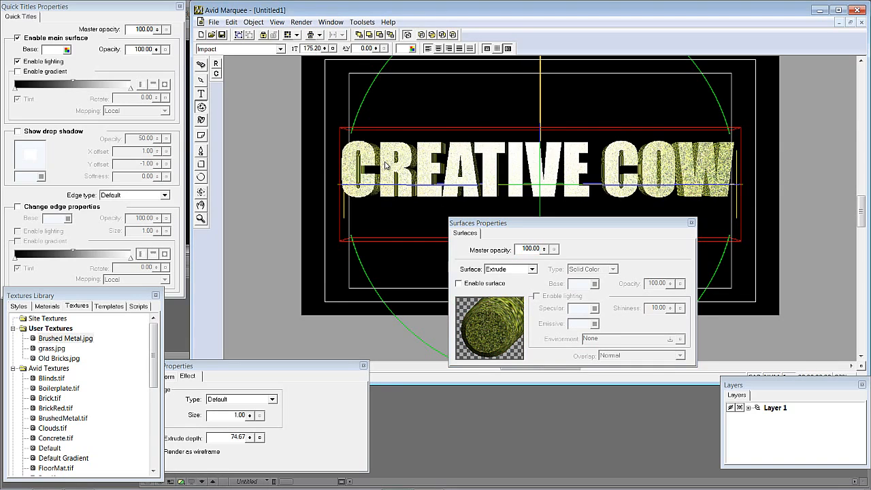
{"action": "left_click", "coordinate": [202, 81]}
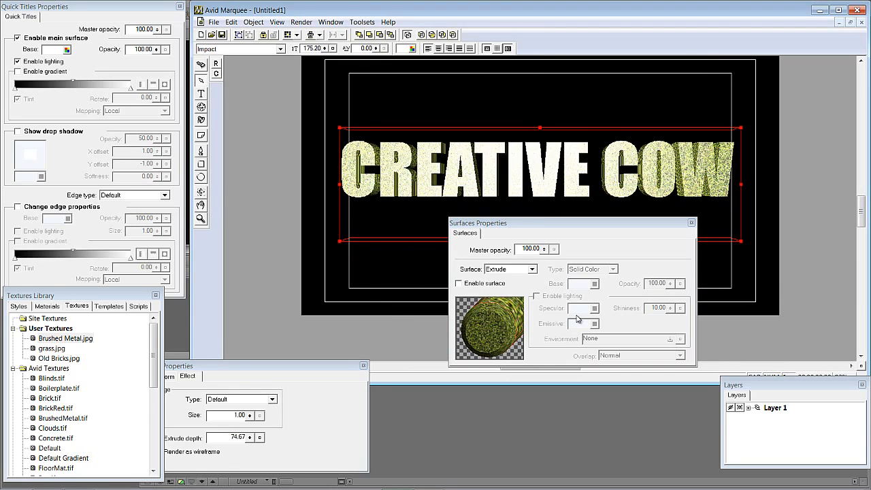
{"action": "left_click", "coordinate": [516, 225]}
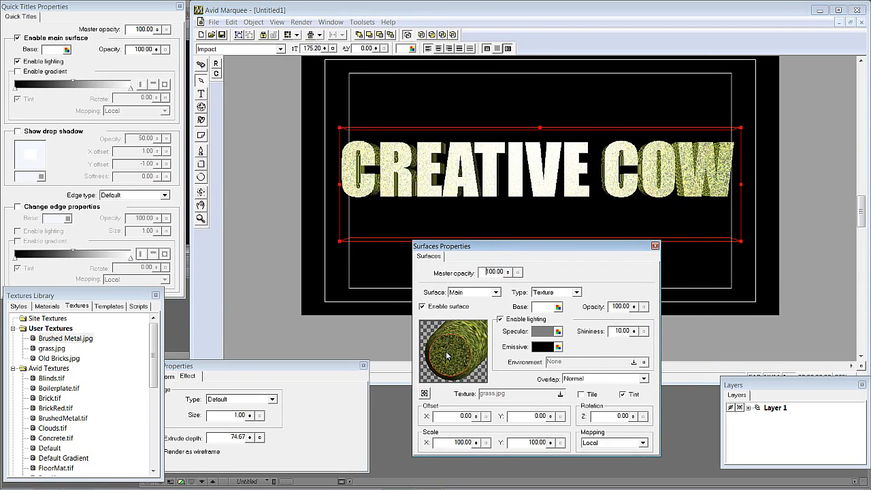
{"action": "left_click", "coordinate": [581, 394]}
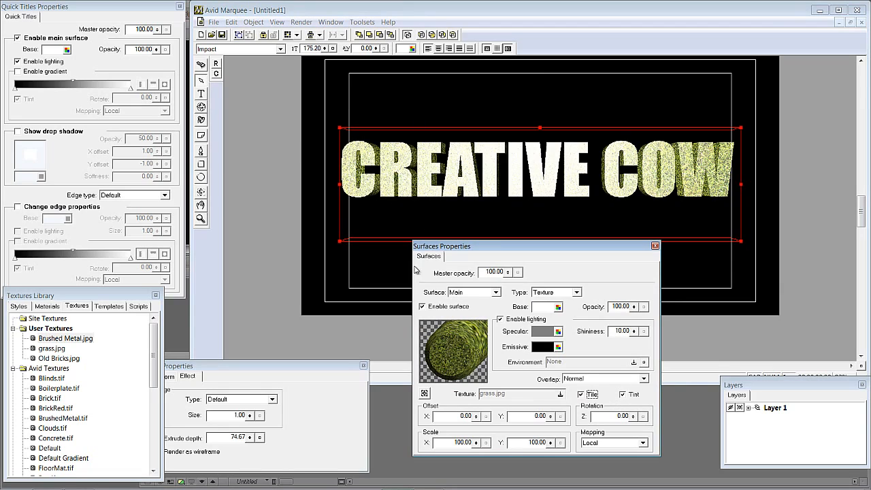
{"action": "left_click", "coordinate": [201, 107]}
{"action": "left_click_drag", "start_coordinate": [378, 184], "coordinate": [404, 188]}
{"action": "key", "text": "ctrl+z"}
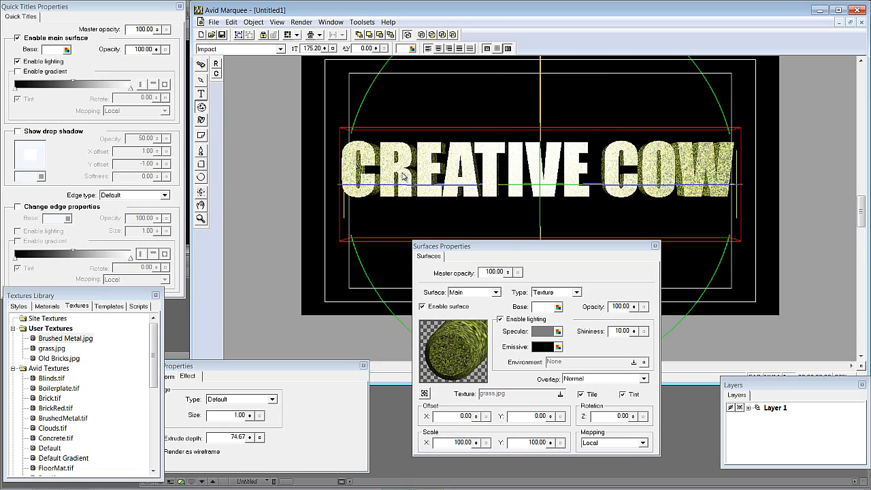
- Draw a large rectangle covering the whole frame behind the title
{"action": "left_click_drag", "start_coordinate": [474, 262], "coordinate": [486, 388]}
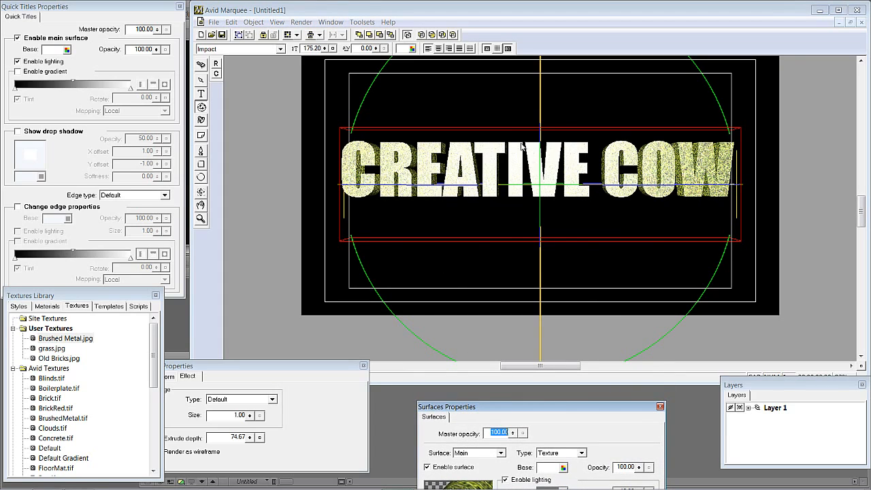
{"action": "left_click", "coordinate": [668, 107]}
{"action": "scroll", "coordinate": [668, 106], "scroll_direction": "down", "scroll_amount": 4}
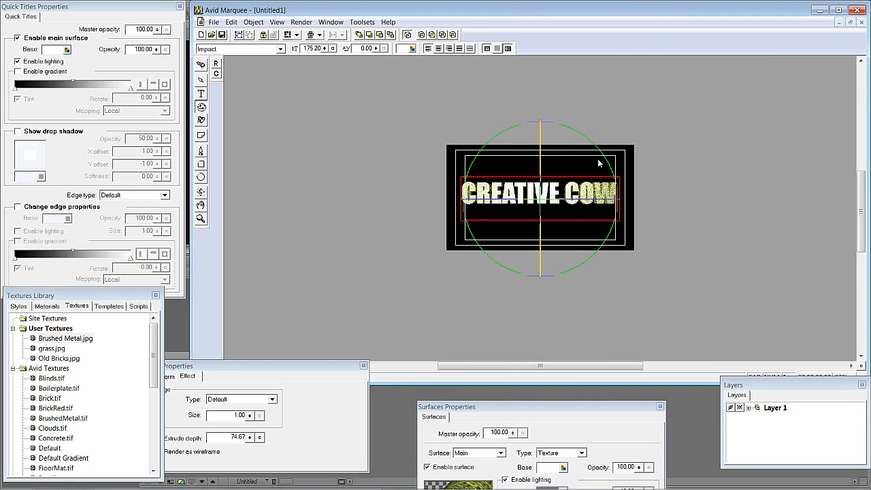
{"action": "left_click", "coordinate": [200, 164]}
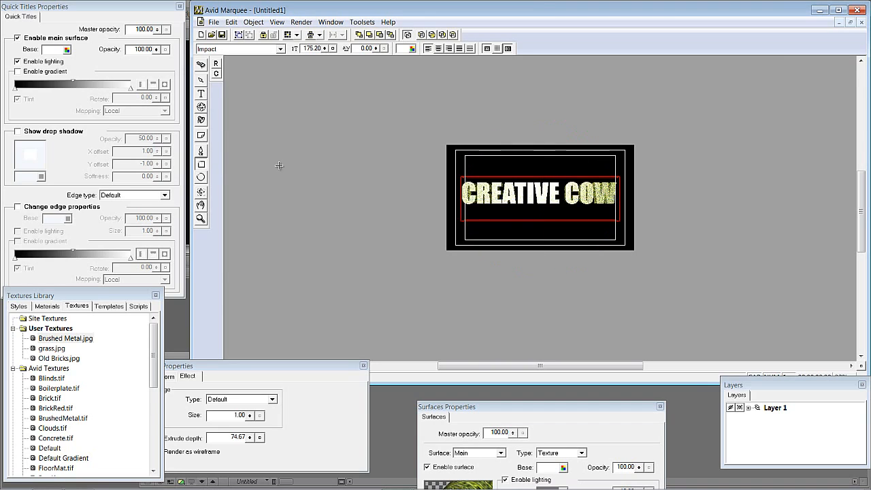
{"action": "left_click_drag", "start_coordinate": [427, 117], "coordinate": [607, 296]}
{"action": "left_click_drag", "start_coordinate": [557, 306], "coordinate": [652, 349]}
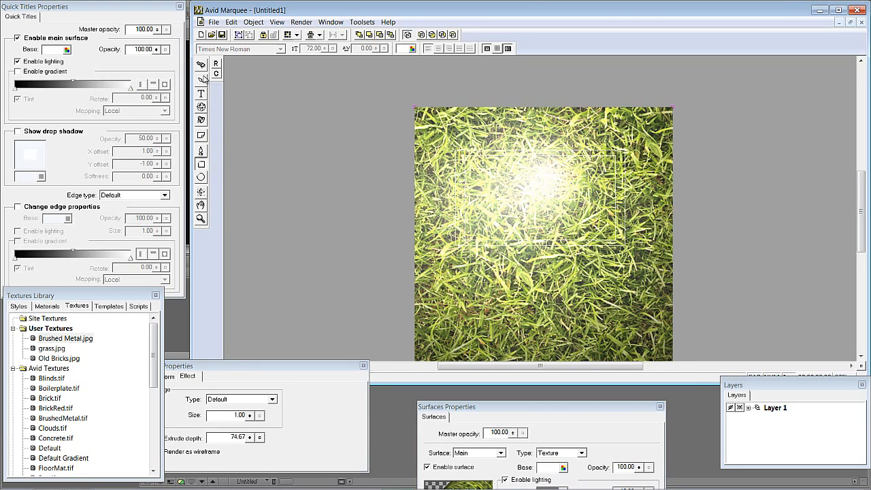
{"action": "left_click_drag", "start_coordinate": [459, 240], "coordinate": [462, 209]}
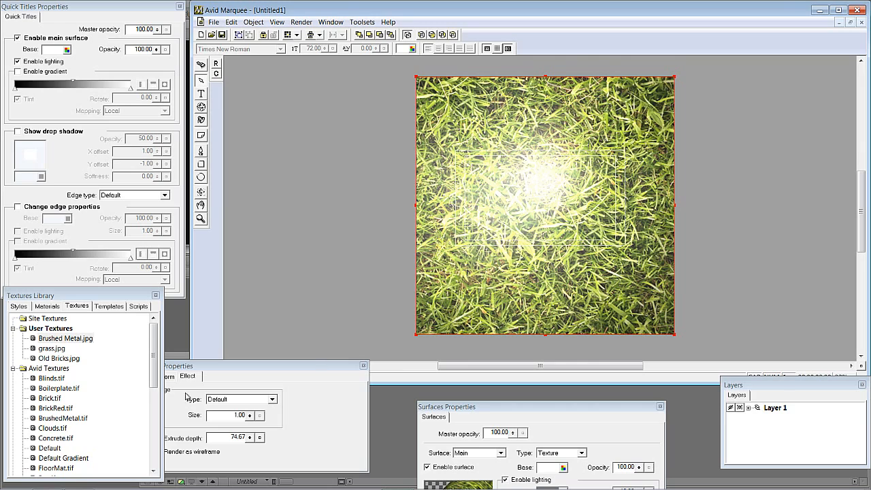
- Apply the Old Bricks.jpg texture to the rectangle and set its texture scale to 20 on X and Y
{"action": "double_click", "coordinate": [60, 359]}
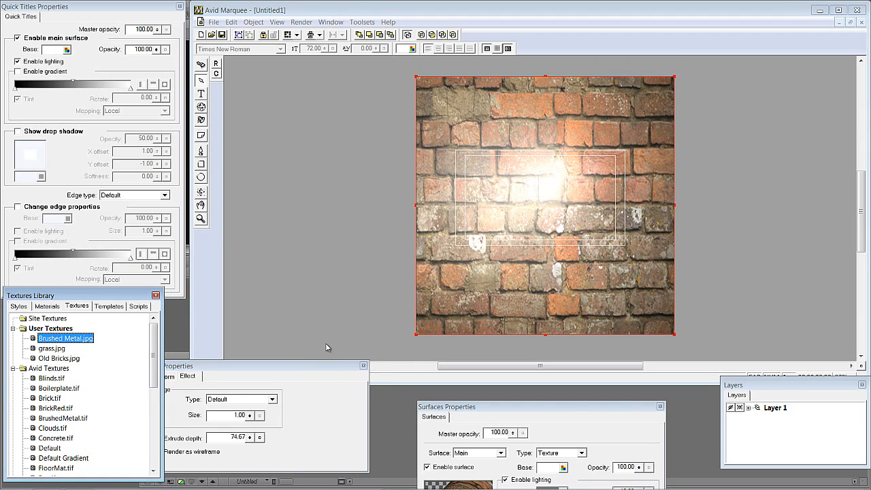
{"action": "left_click_drag", "start_coordinate": [549, 405], "coordinate": [195, 119]}
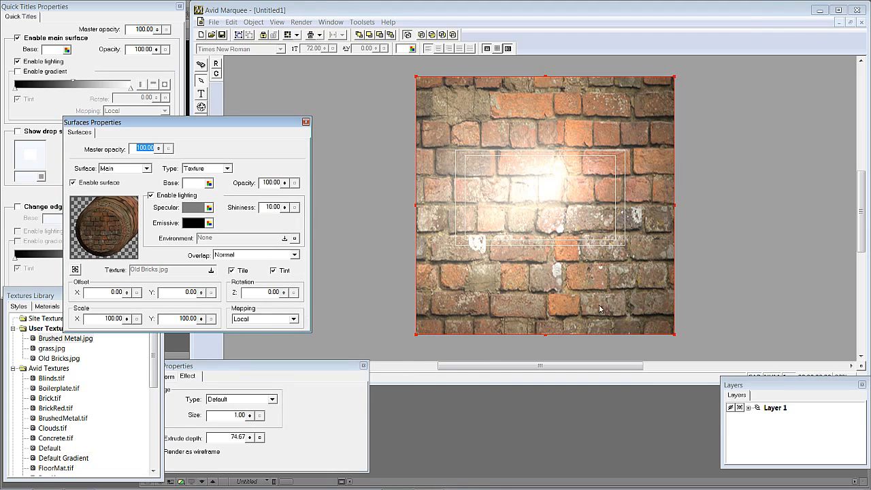
{"action": "left_click_drag", "start_coordinate": [93, 319], "coordinate": [146, 321]}
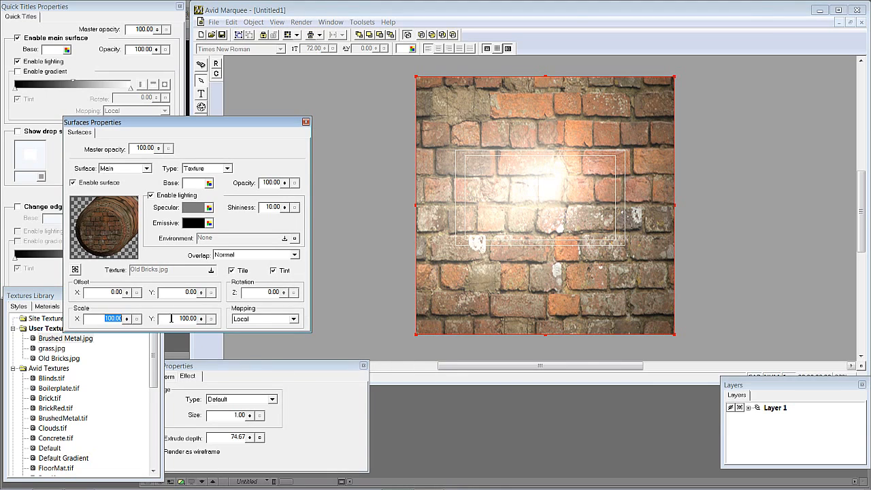
{"action": "type", "text": "20"}
{"action": "key", "text": "Tab"}
{"action": "type", "text": "20"}
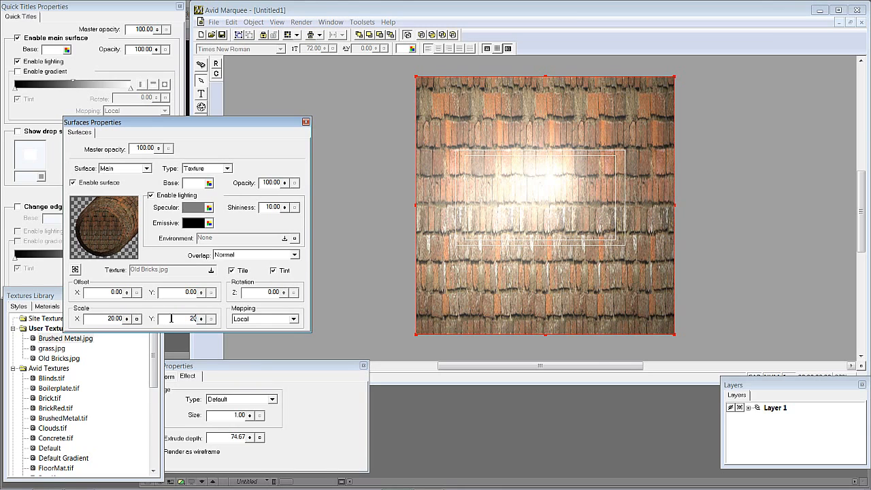
{"action": "key", "text": "Tab"}
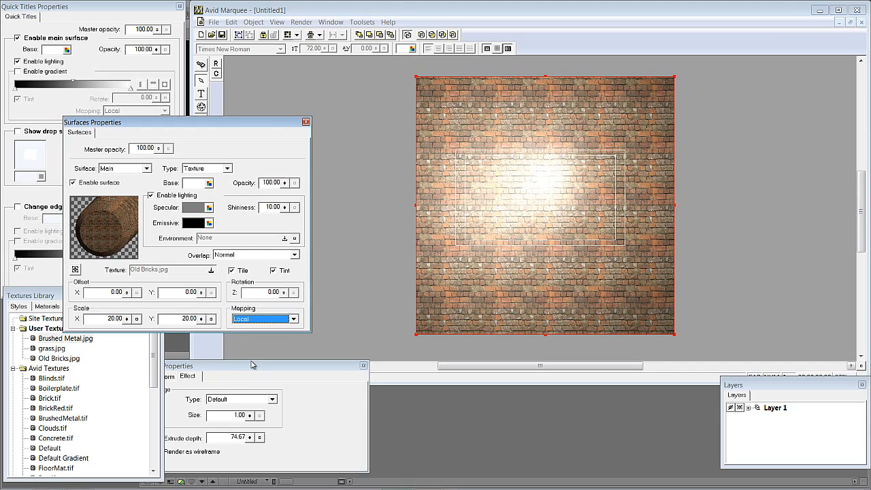
{"action": "left_click", "coordinate": [306, 122]}
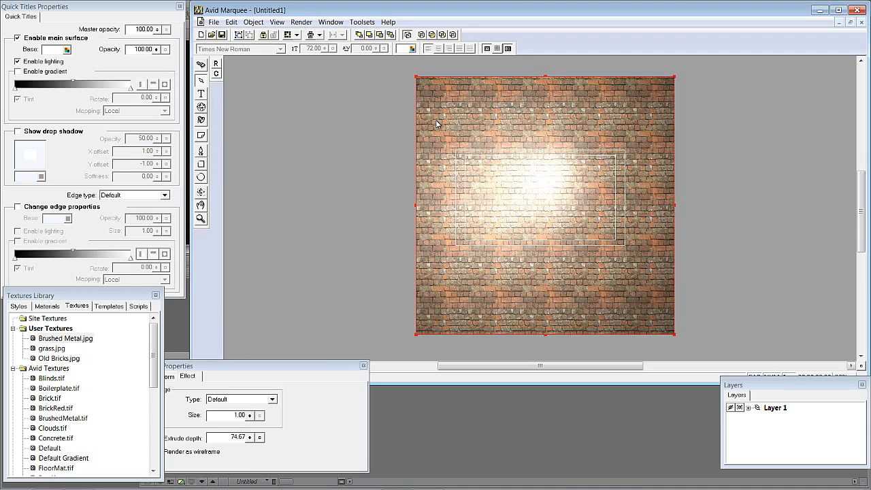
- Push the brick rectangle back in depth to a Z position of -222
{"action": "key", "text": "ctrl+5"}
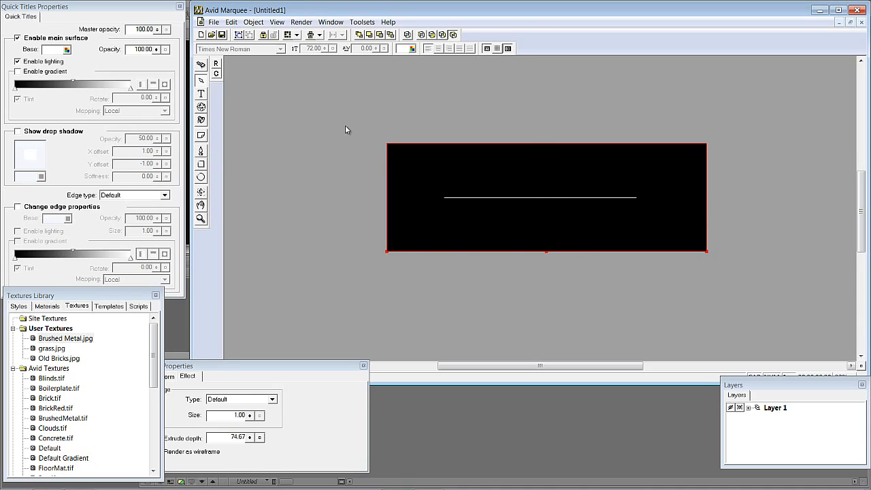
{"action": "key", "text": "ctrl+1"}
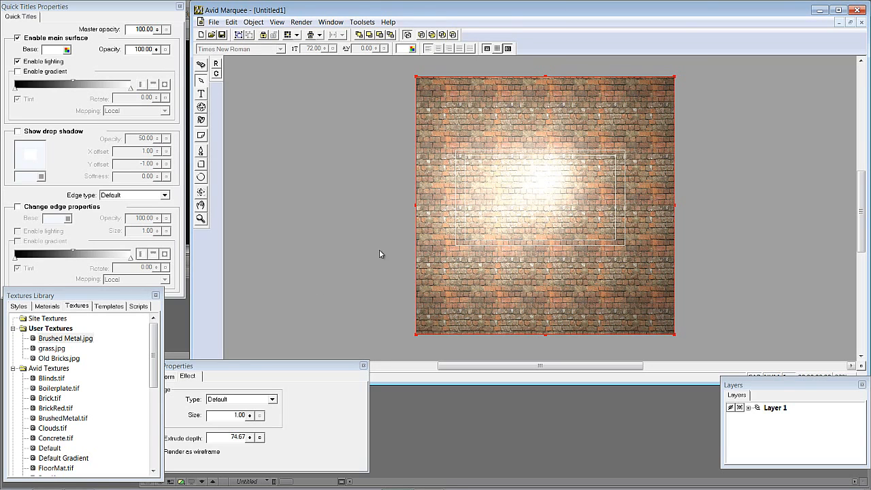
{"action": "left_click_drag", "start_coordinate": [234, 365], "coordinate": [328, 354]}
{"action": "left_click", "coordinate": [246, 368]}
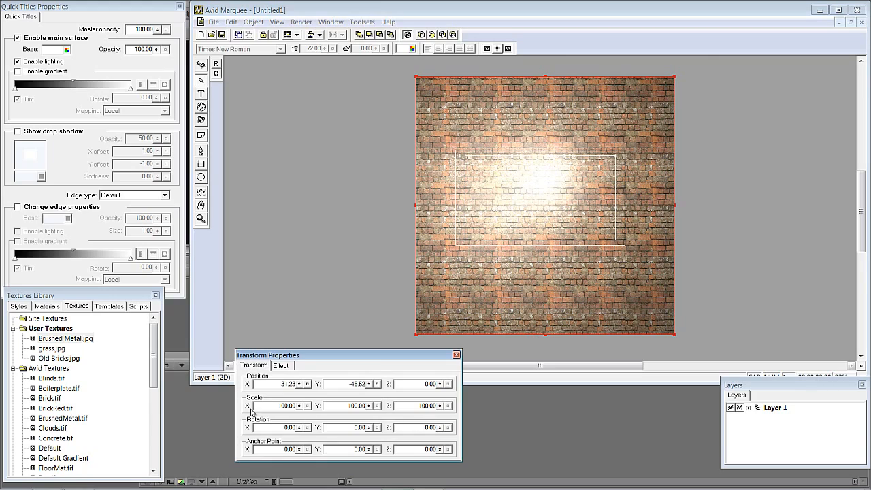
{"action": "left_click_drag", "start_coordinate": [440, 384], "coordinate": [454, 489]}
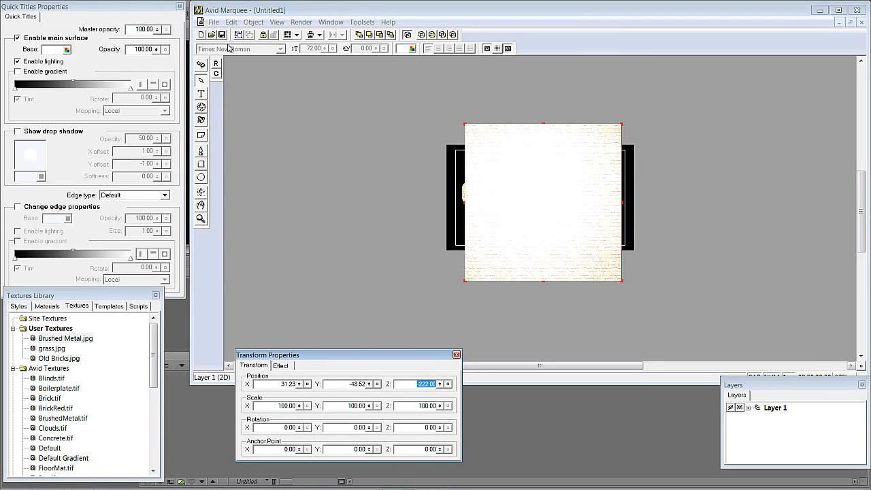
- Delete one of the two lights in the scene
{"action": "left_click", "coordinate": [202, 120]}
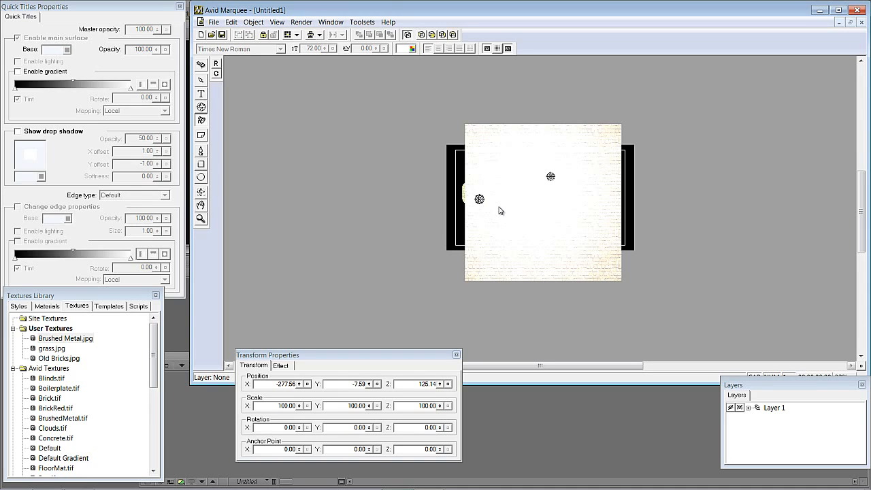
{"action": "right_click", "coordinate": [481, 200]}
{"action": "left_click", "coordinate": [507, 213]}
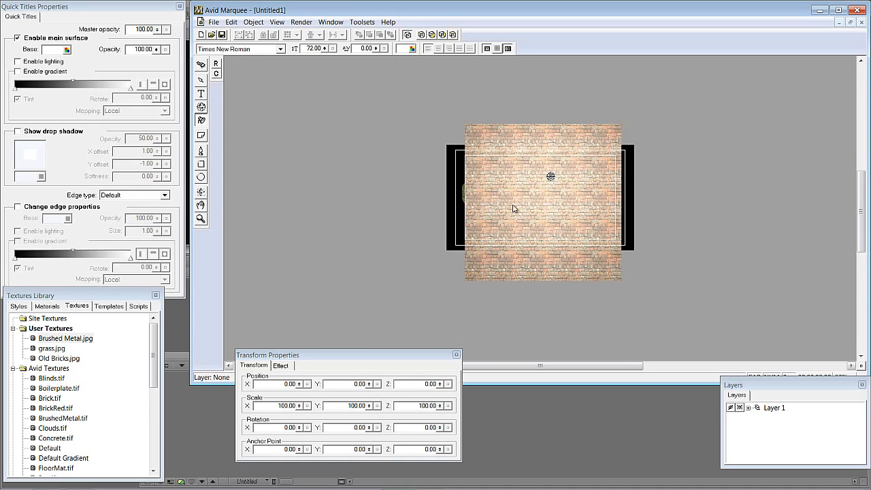
- Send the brick rectangle backward so the title sits in front of it
{"action": "left_click", "coordinate": [551, 177]}
{"action": "left_click", "coordinate": [498, 141]}
{"action": "left_click", "coordinate": [201, 81]}
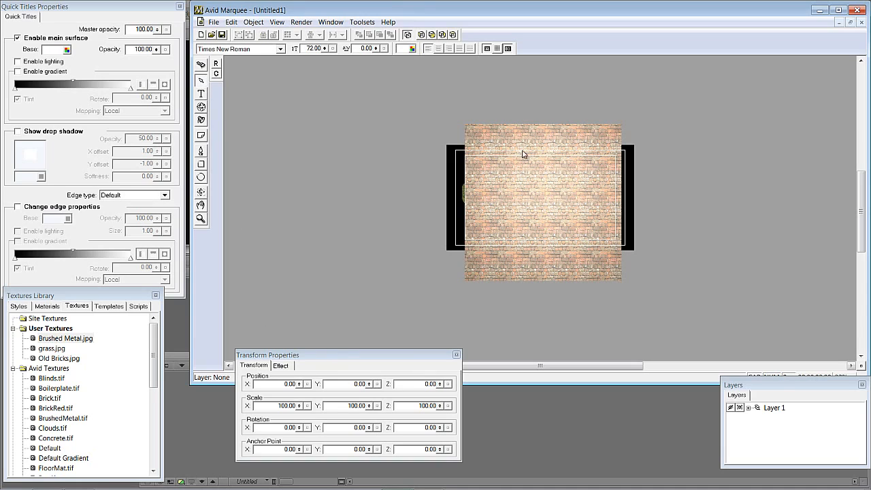
{"action": "left_click", "coordinate": [523, 156]}
{"action": "left_click", "coordinate": [277, 25]}
{"action": "mouse_move", "coordinate": [260, 24]}
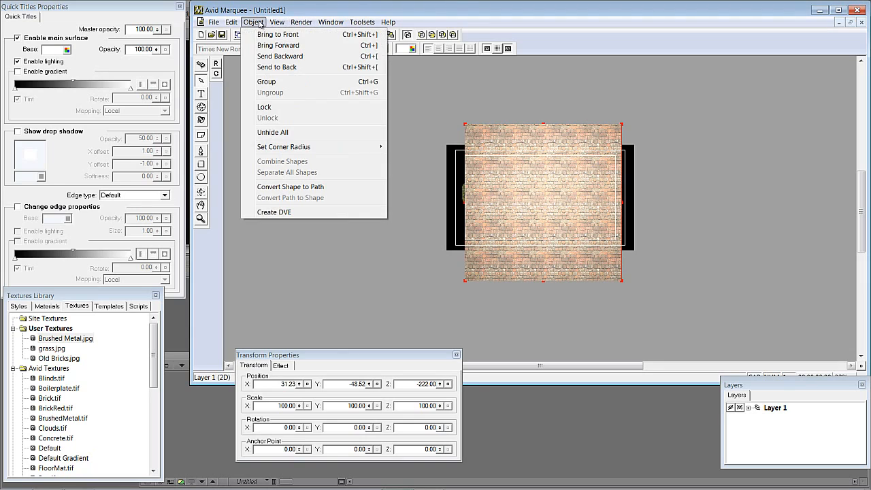
{"action": "left_click", "coordinate": [259, 56]}
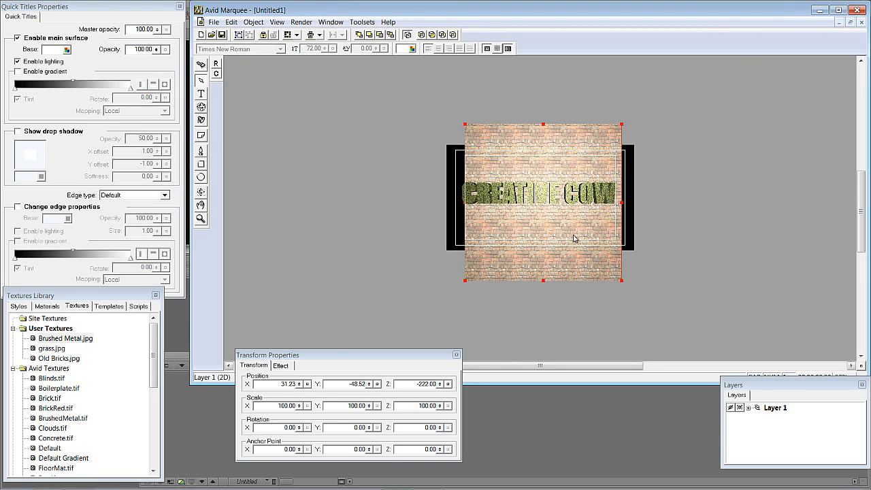
- Move the brick rectangle forward to a Z position of -81.33
{"action": "key", "text": "ctrl+l"}
{"action": "left_click", "coordinate": [493, 135]}
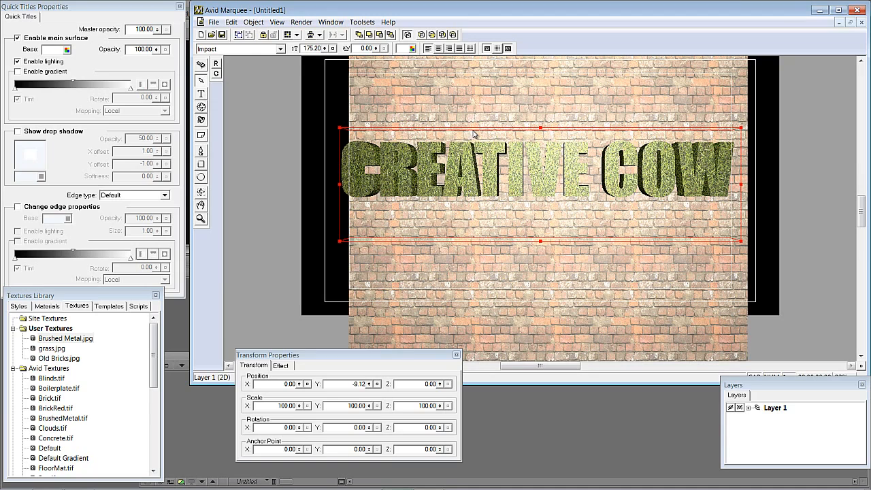
{"action": "key", "text": "ctrl+k"}
{"action": "left_click", "coordinate": [499, 131]}
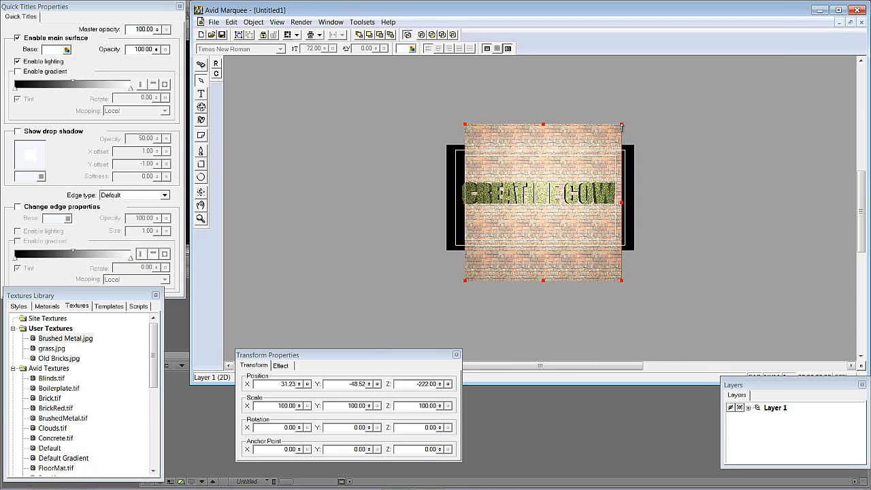
{"action": "left_click_drag", "start_coordinate": [439, 384], "coordinate": [437, 279]}
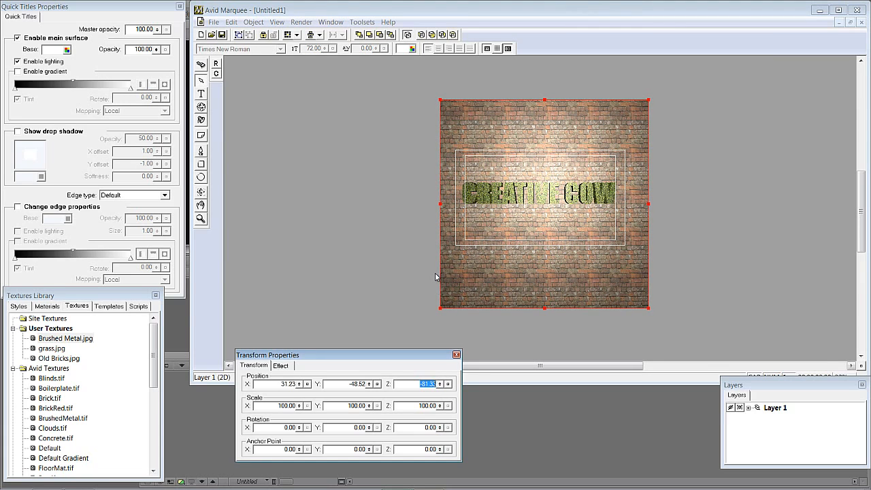
- Switch the remaining light to a Spot light and aim it at the title
{"action": "left_click", "coordinate": [586, 83]}
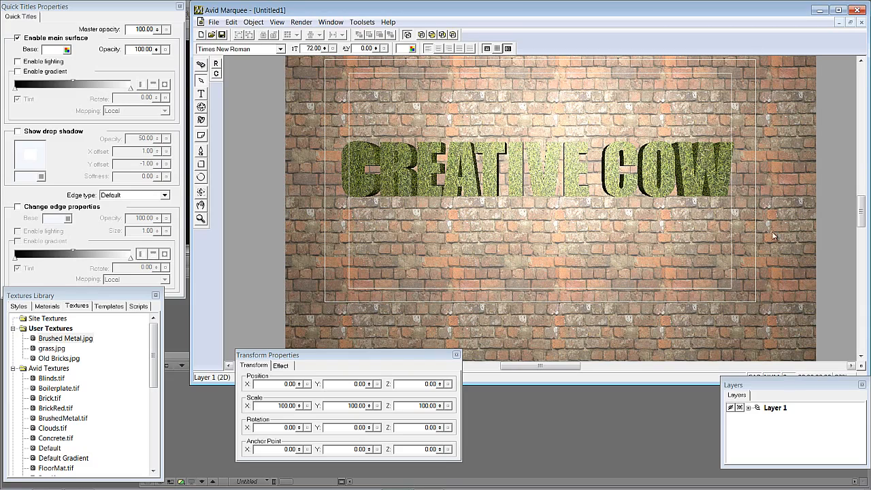
{"action": "left_click_drag", "start_coordinate": [862, 218], "coordinate": [862, 217]}
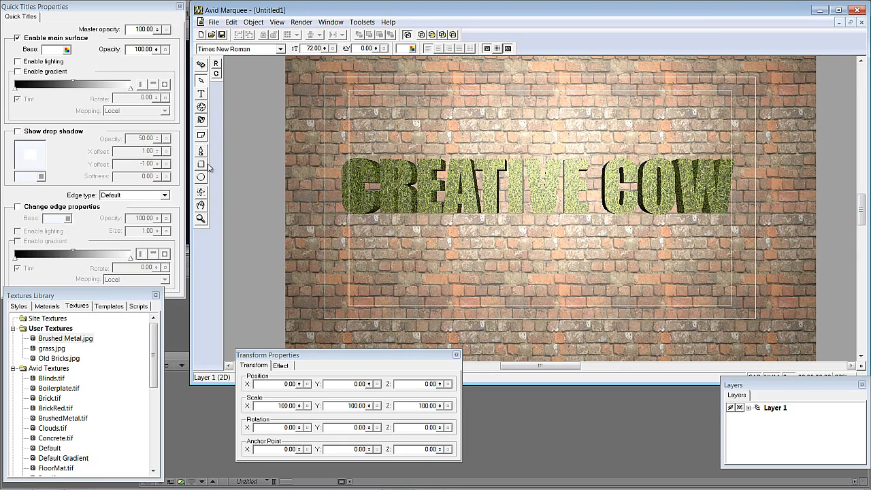
{"action": "left_click", "coordinate": [201, 119]}
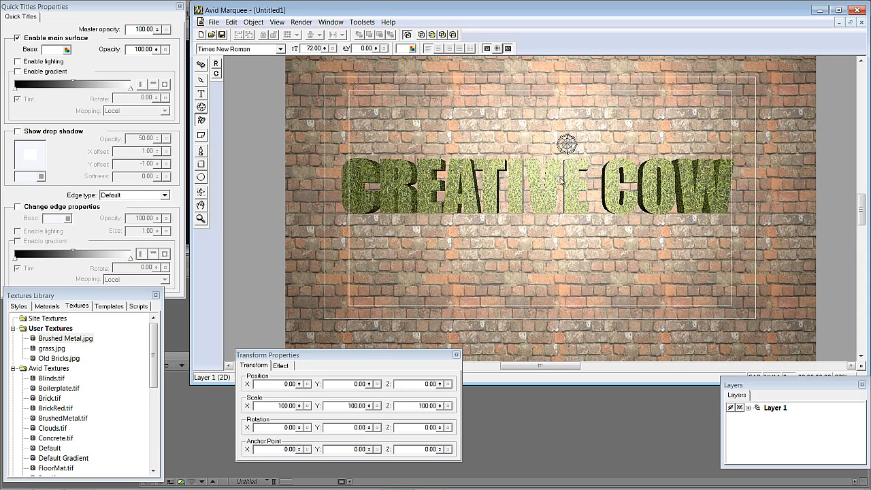
{"action": "right_click", "coordinate": [565, 140]}
{"action": "mouse_move", "coordinate": [597, 197]}
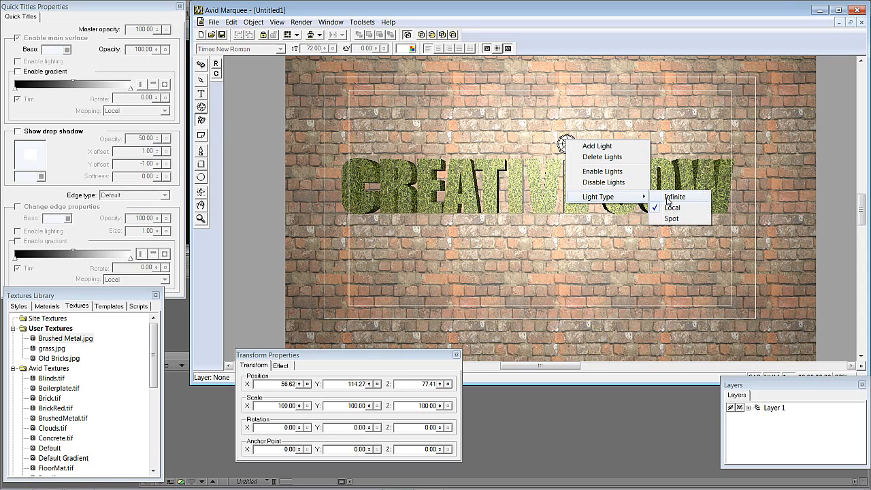
{"action": "left_click", "coordinate": [671, 219]}
{"action": "left_click_drag", "start_coordinate": [575, 166], "coordinate": [564, 177]}
{"action": "left_click", "coordinate": [533, 199]}
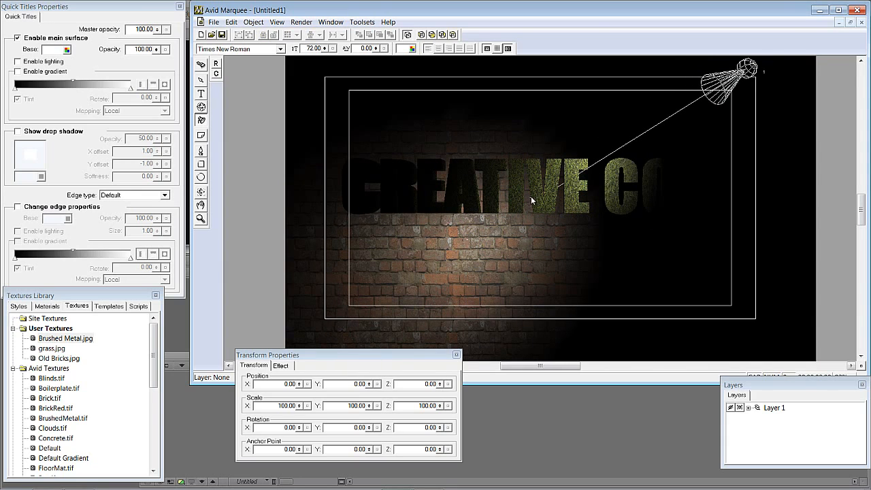
- Reposition the spot light and move its target in depth and toward the upper left of the CREATIVE text
{"action": "left_click_drag", "start_coordinate": [747, 69], "coordinate": [780, 263]}
{"action": "key", "text": "ctrl+t"}
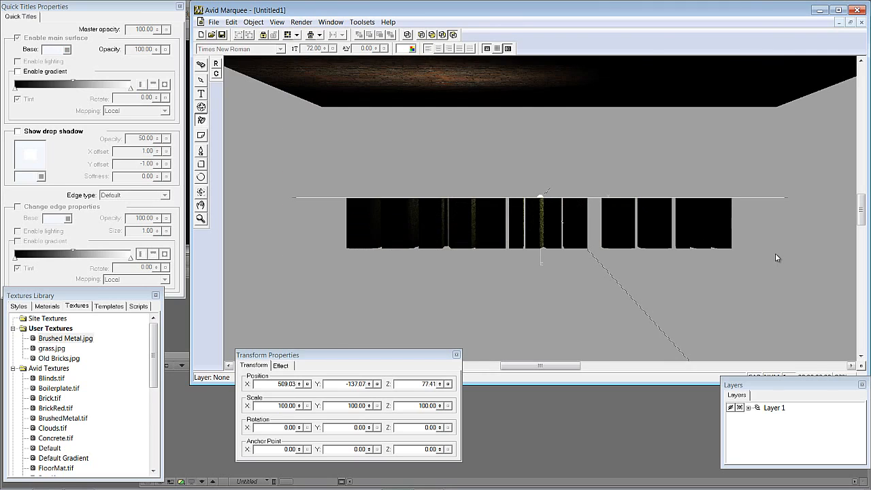
{"action": "left_click", "coordinate": [541, 198]}
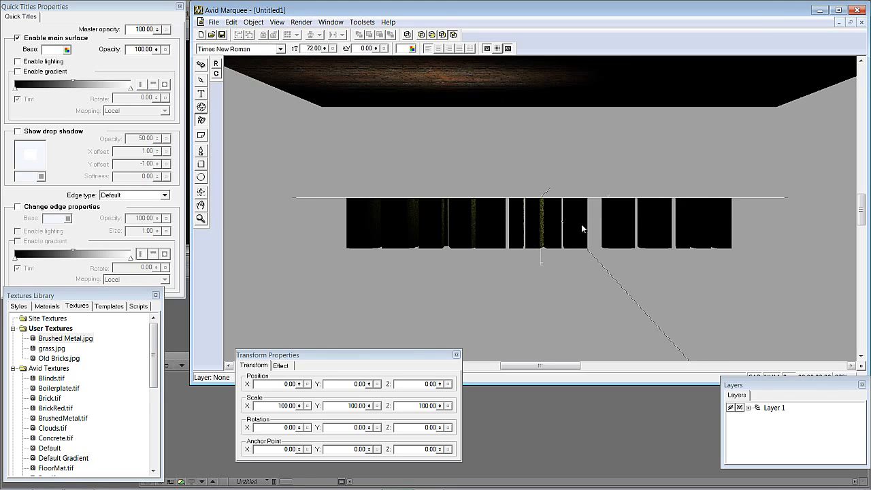
{"action": "left_click", "coordinate": [542, 203]}
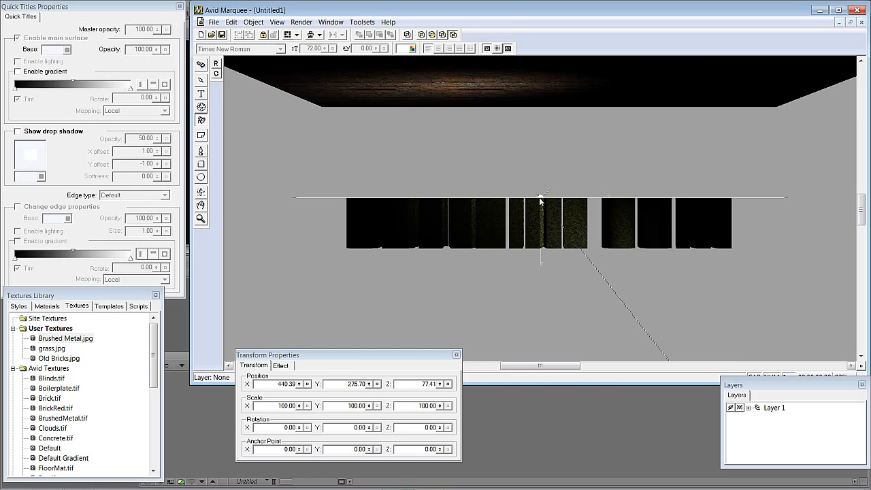
{"action": "left_click_drag", "start_coordinate": [540, 211], "coordinate": [559, 262]}
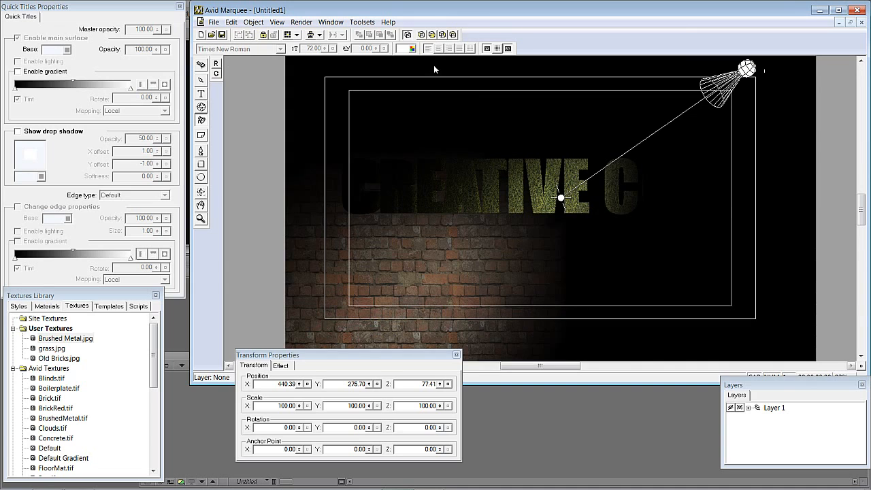
{"action": "left_click_drag", "start_coordinate": [556, 201], "coordinate": [514, 150]}
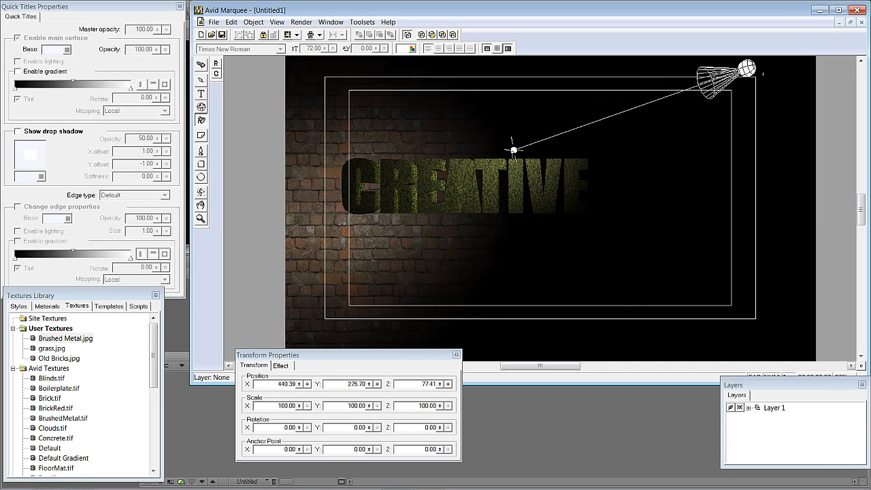
{"action": "mouse_move", "coordinate": [514, 150]}
{"action": "left_mouse_down"}
{"action": "mouse_move", "coordinate": [500, 146]}
{"action": "mouse_move", "coordinate": [480, 163]}
{"action": "mouse_move", "coordinate": [655, 168]}
{"action": "mouse_move", "coordinate": [735, 140]}
{"action": "mouse_move", "coordinate": [671, 159]}
{"action": "mouse_move", "coordinate": [440, 160]}
{"action": "mouse_move", "coordinate": [566, 164]}
{"action": "mouse_move", "coordinate": [643, 154]}
{"action": "mouse_move", "coordinate": [701, 163]}
{"action": "mouse_move", "coordinate": [507, 154]}
{"action": "left_mouse_up"}
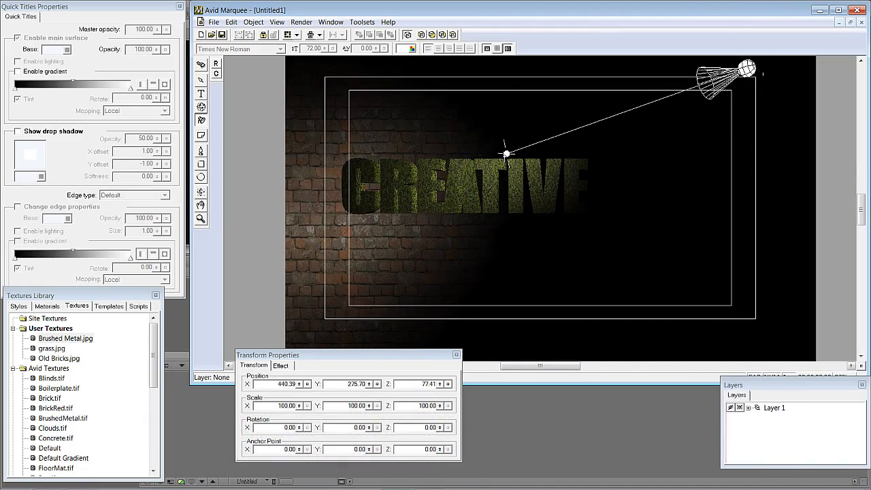